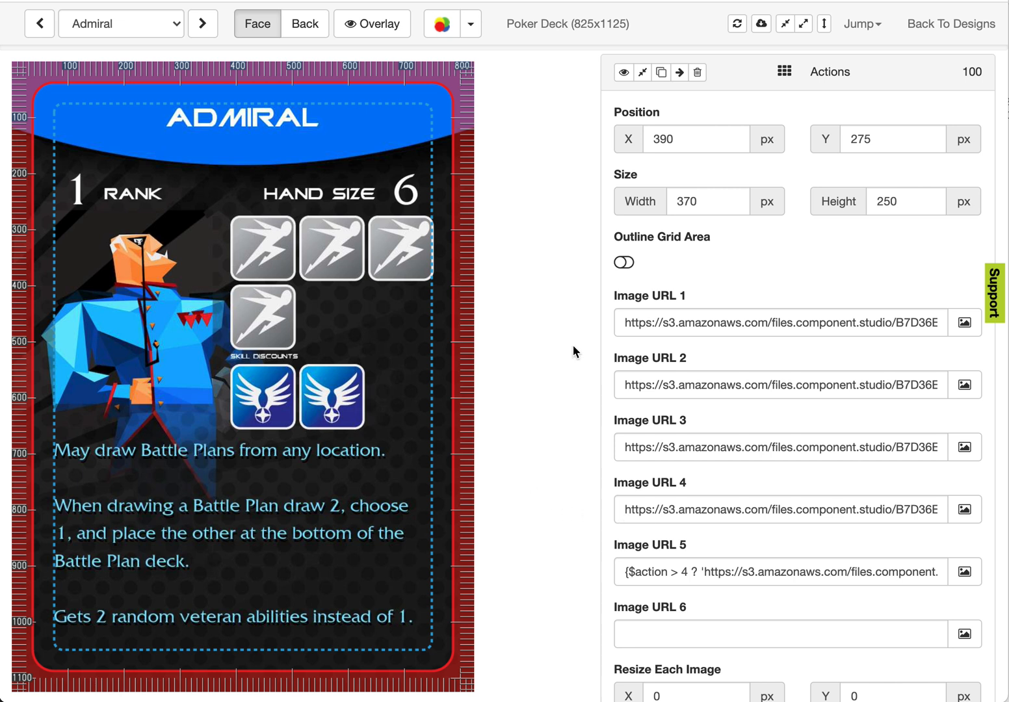
# - Review the Chief Engineer card's Actions layer and its image URL fields, and switch to the blank Love card design
pyautogui.click(206, 28)
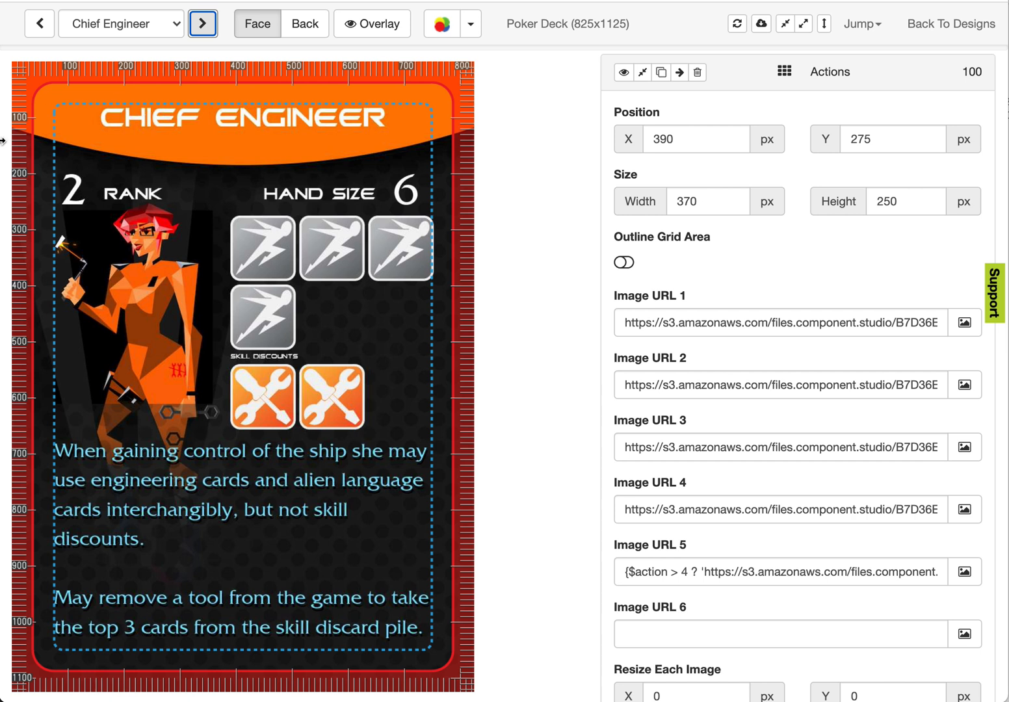
pyautogui.click(790, 328)
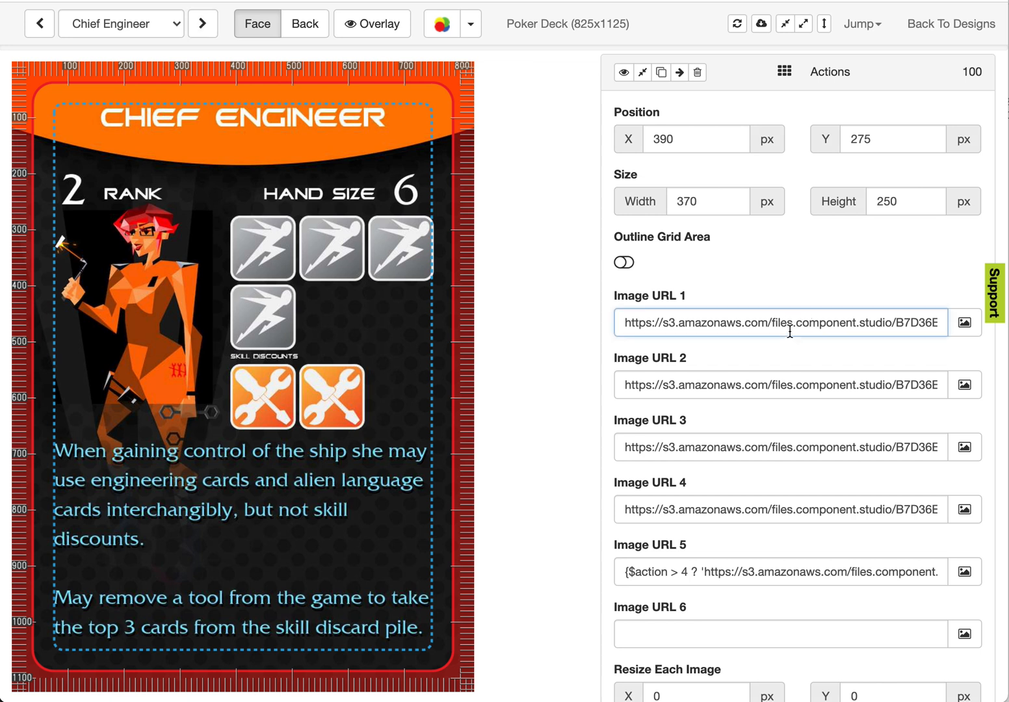
pyautogui.click(772, 386)
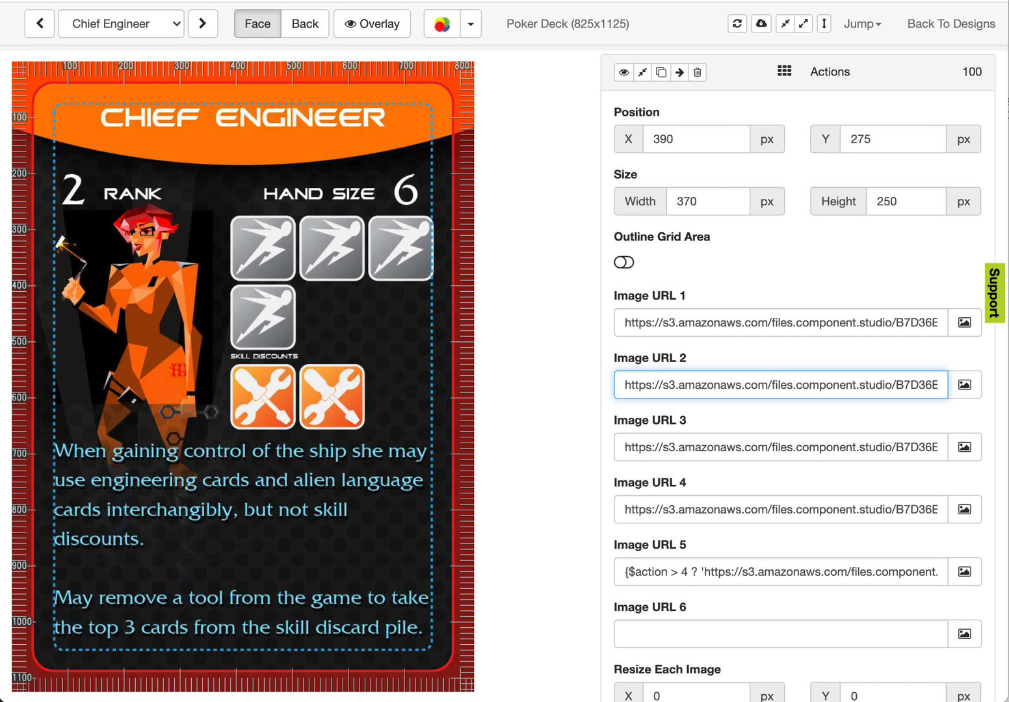
pyautogui.click(130, 0)
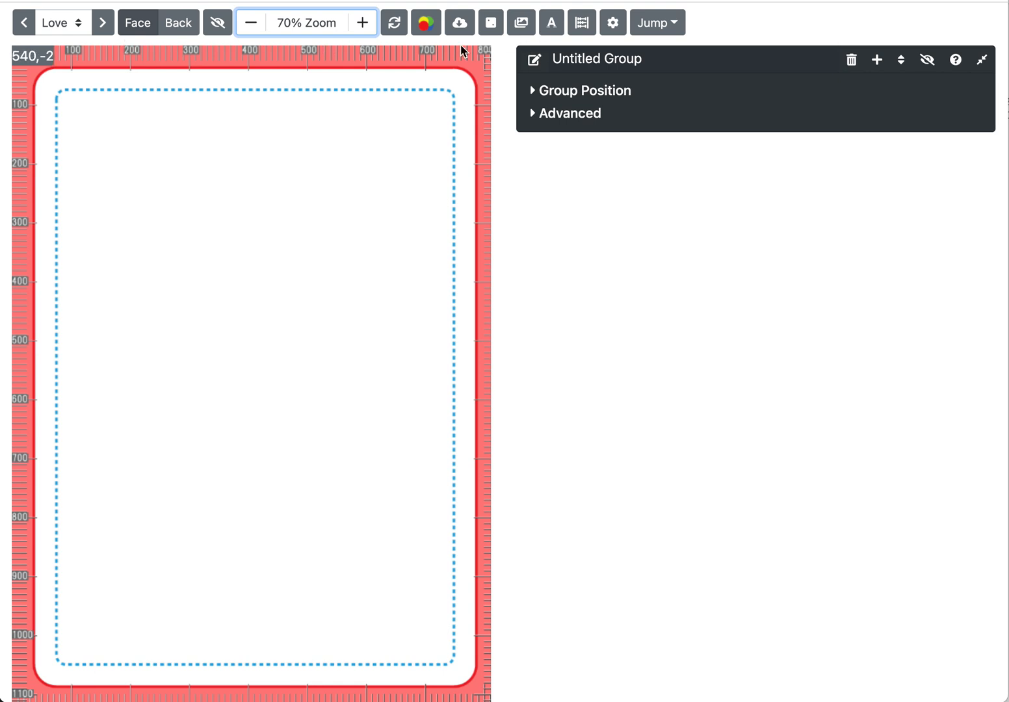
# - Add a text layer to the empty group and open its text settings
pyautogui.click(878, 60)
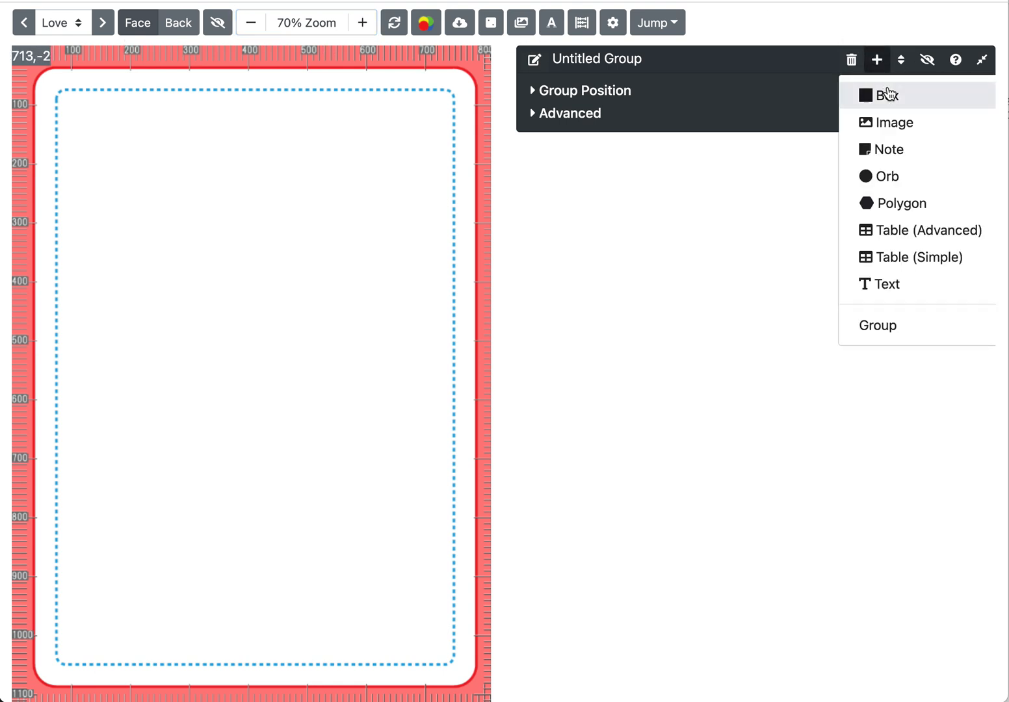
pyautogui.click(922, 286)
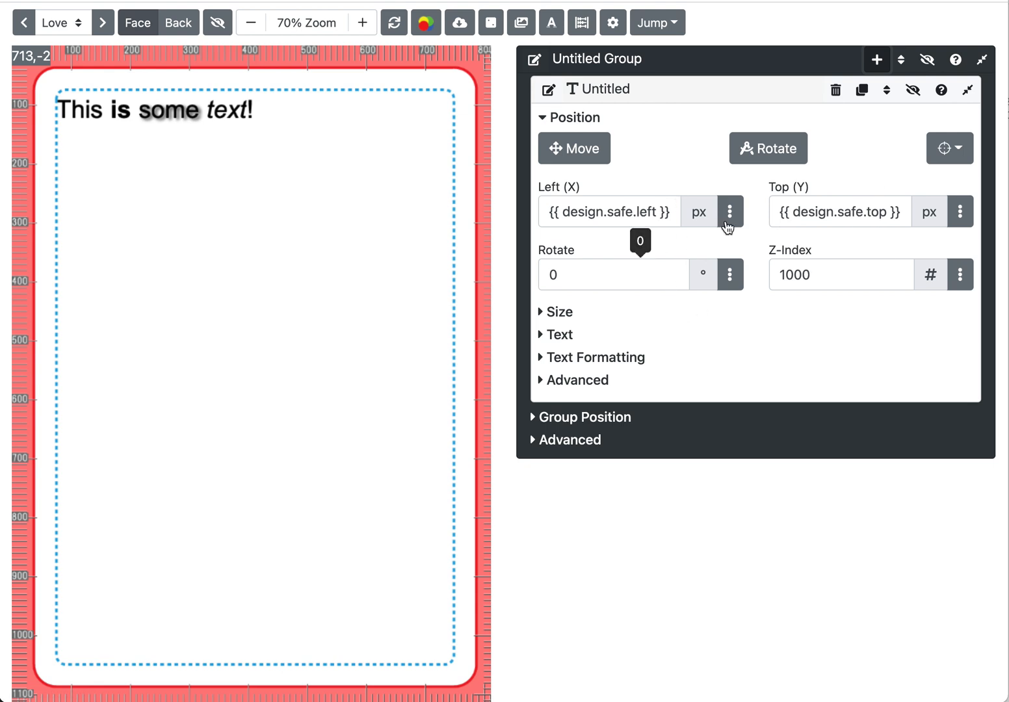
pyautogui.click(571, 337)
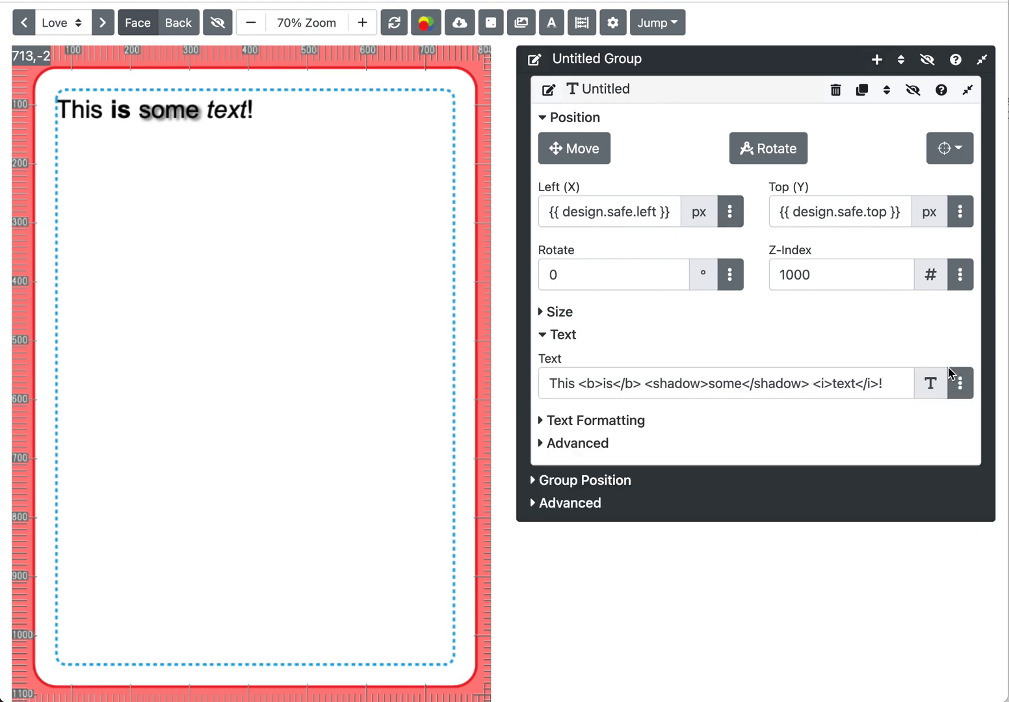
# - Copy the tag of the "Icon" icon from the shortcuts offered for the layer's text value
pyautogui.click(961, 388)
pyautogui.tripleClick(831, 233)
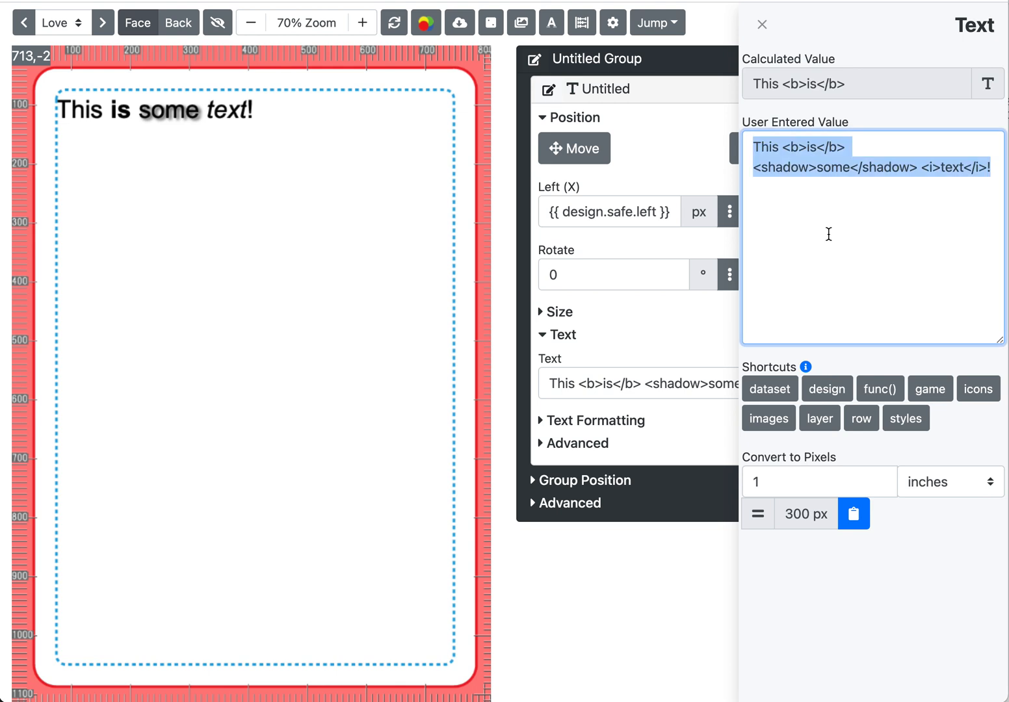
pyautogui.click(991, 385)
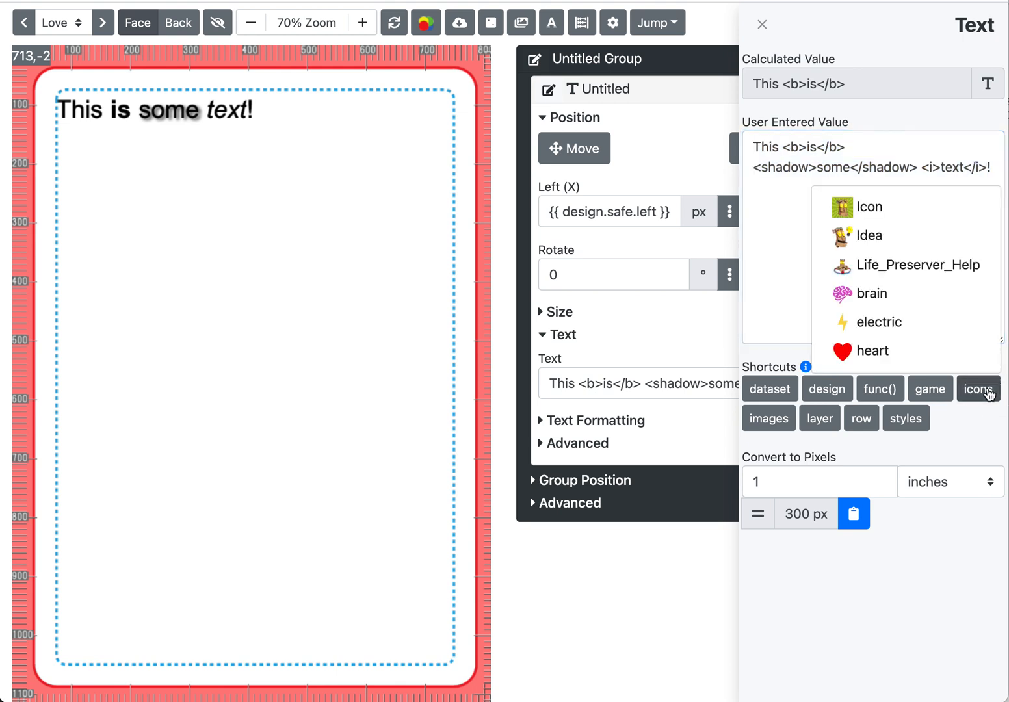
pyautogui.click(900, 208)
pyautogui.moveTo(899, 209); pyautogui.dragTo(654, 112)
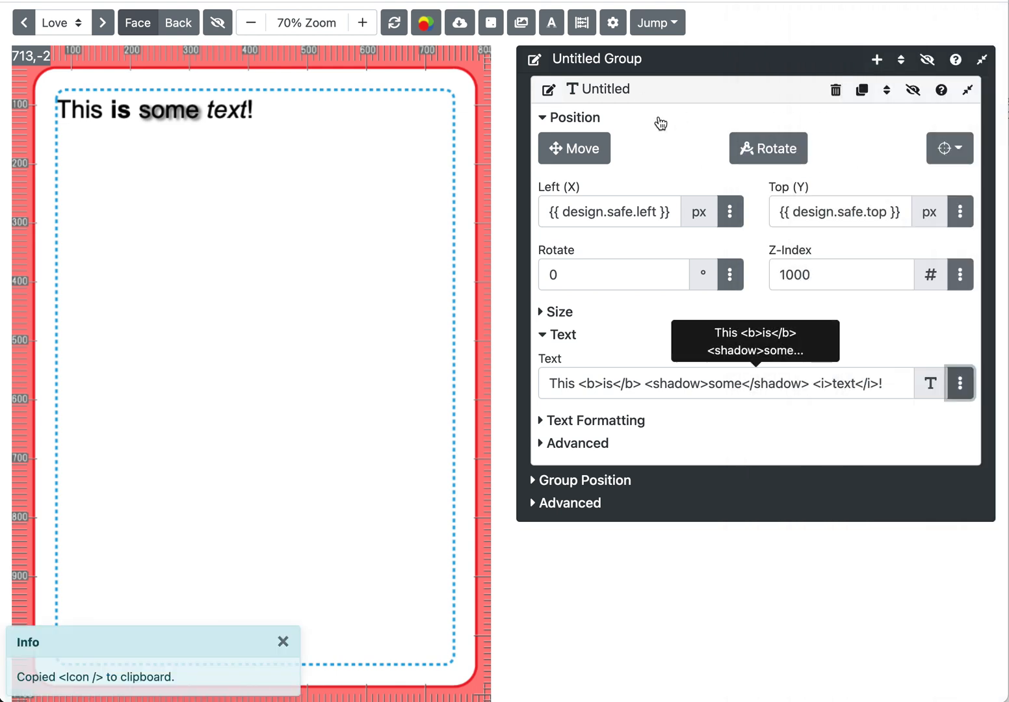
# - Replace the layer's sample text with three consecutive <Icon /> tags
pyautogui.rightClick(961, 383)
pyautogui.click(930, 366)
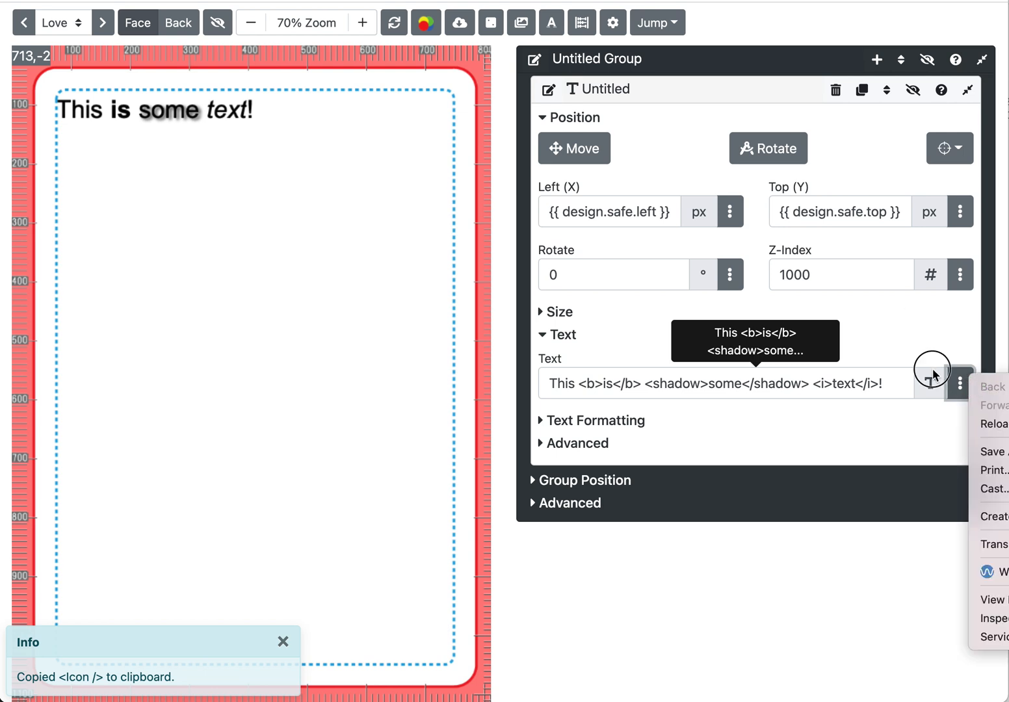
pyautogui.click(959, 384)
pyautogui.click(876, 198)
pyautogui.hotkey('ctrl', 'a')
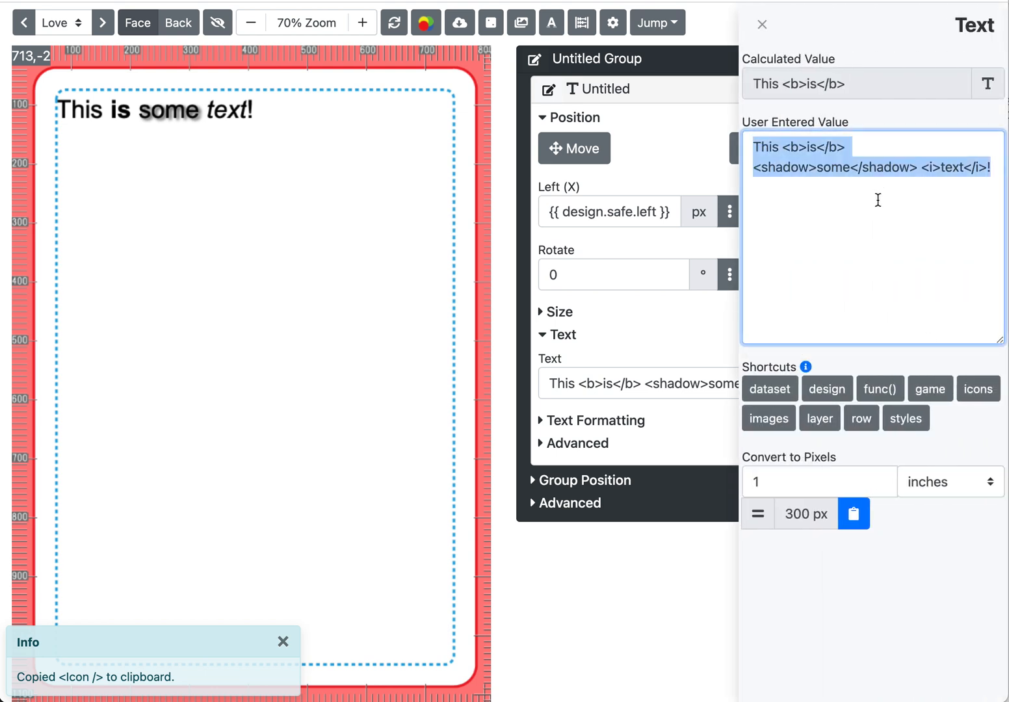
pyautogui.hotkey('ctrl', 'v')
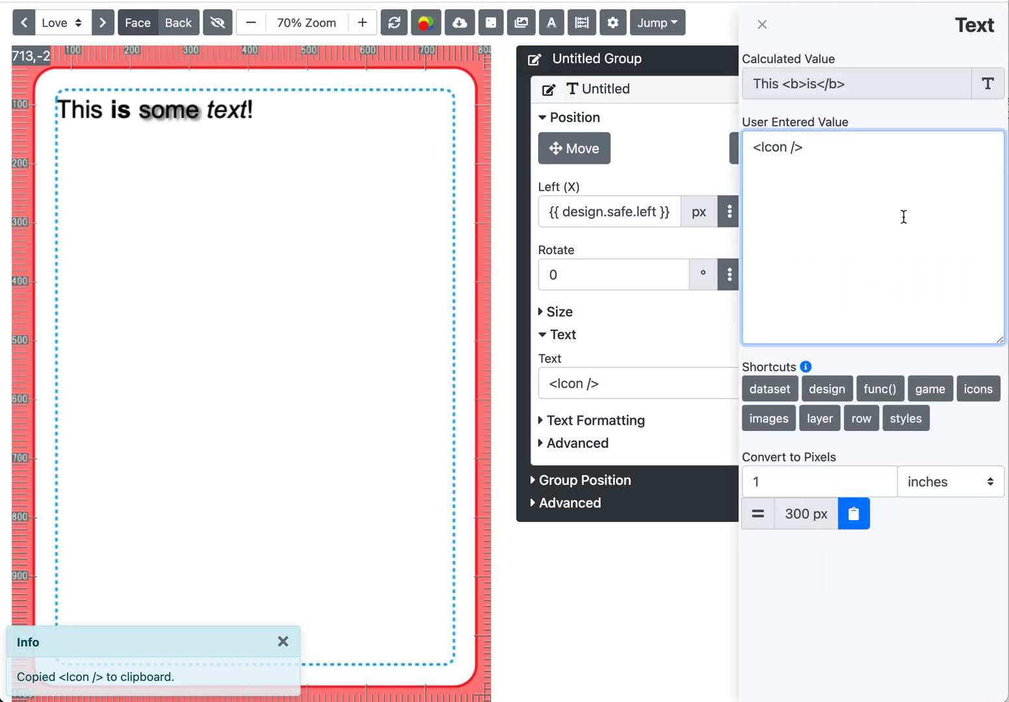
pyautogui.hotkey('ctrl', 'v')
pyautogui.hotkey('ctrl', 'v')
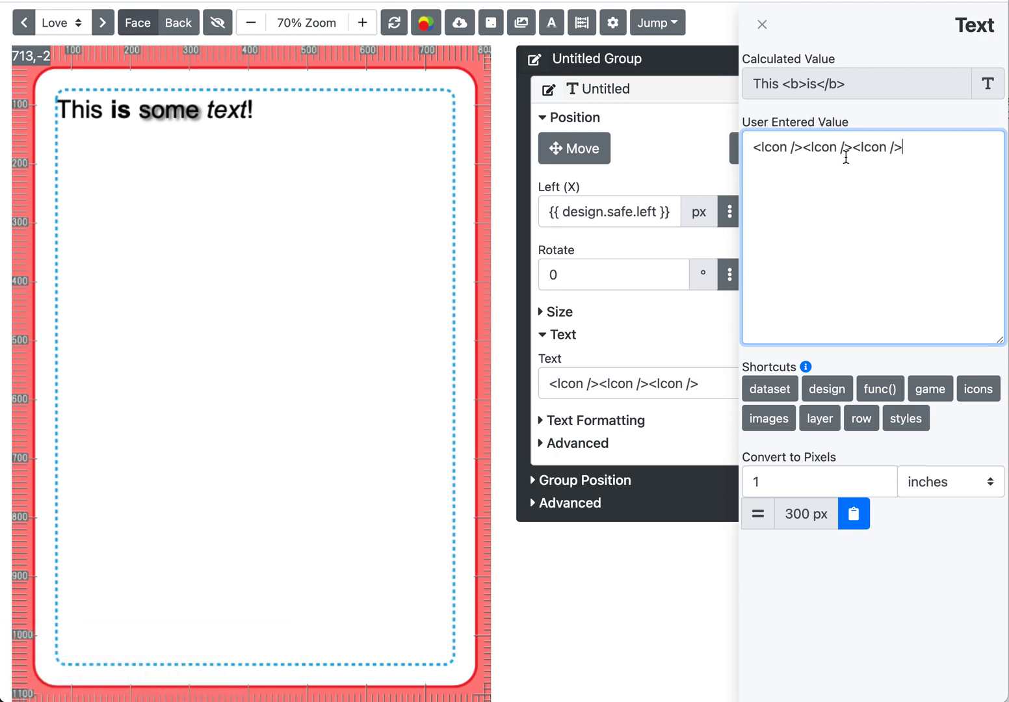
pyautogui.click(868, 122)
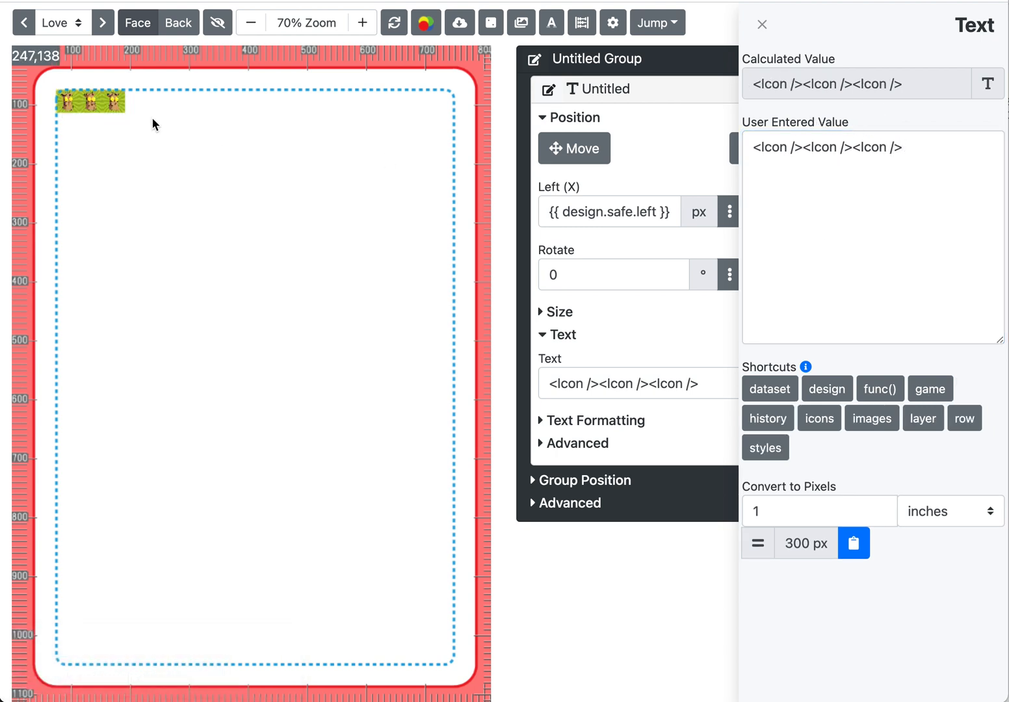
# - Separate the three <Icon /> tags in the text value with single spaces
pyautogui.click(802, 147)
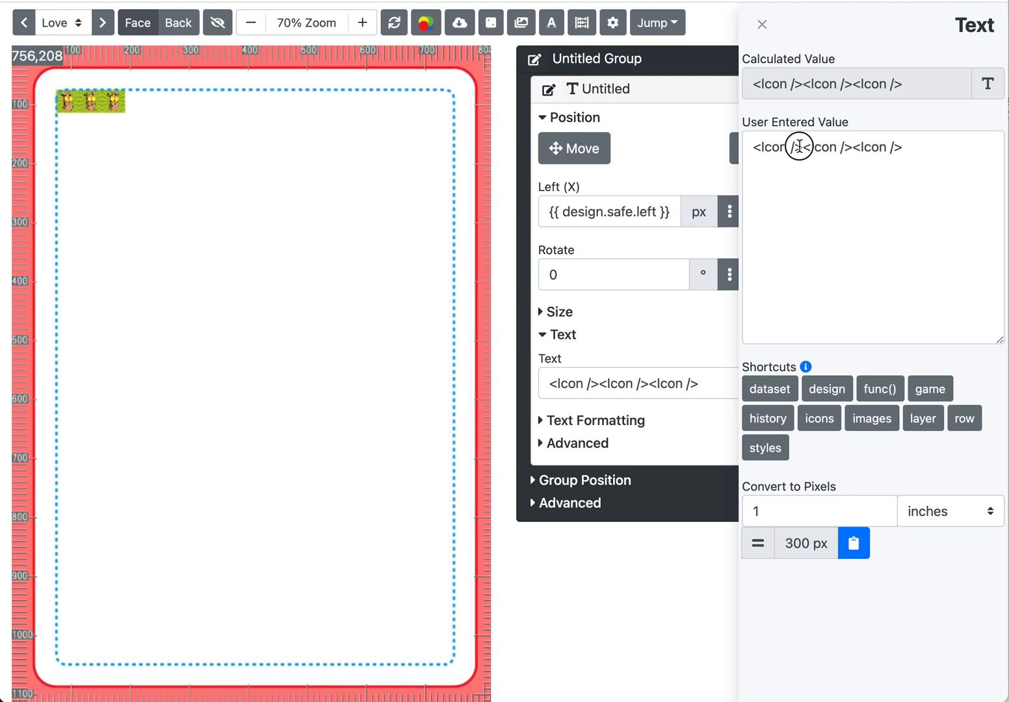
pyautogui.click(856, 147)
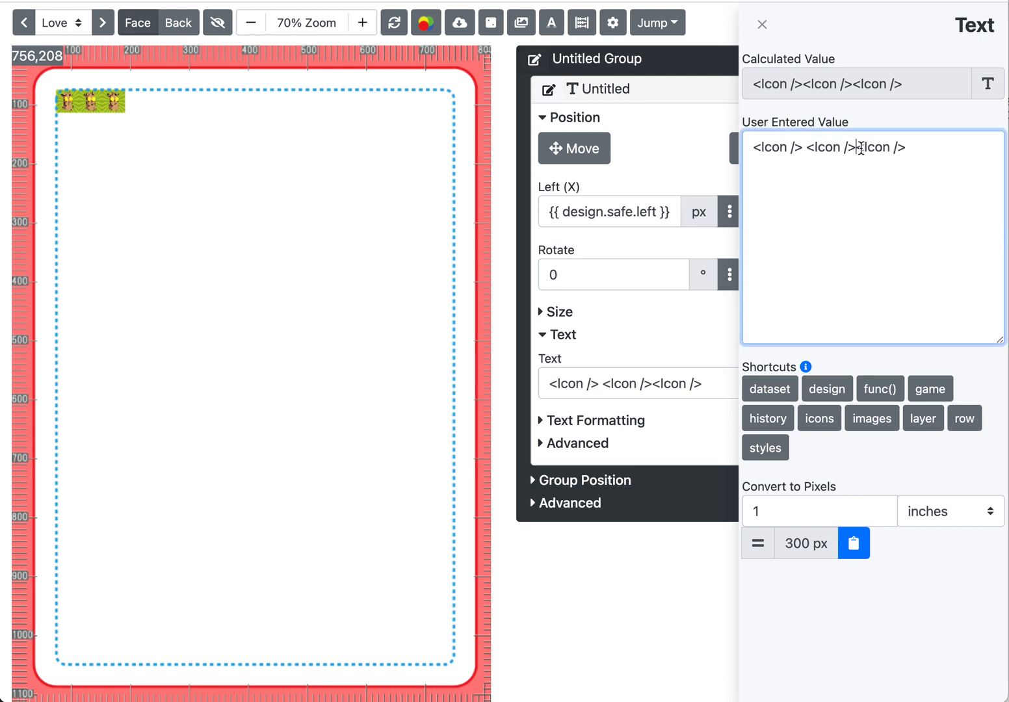
pyautogui.click(868, 123)
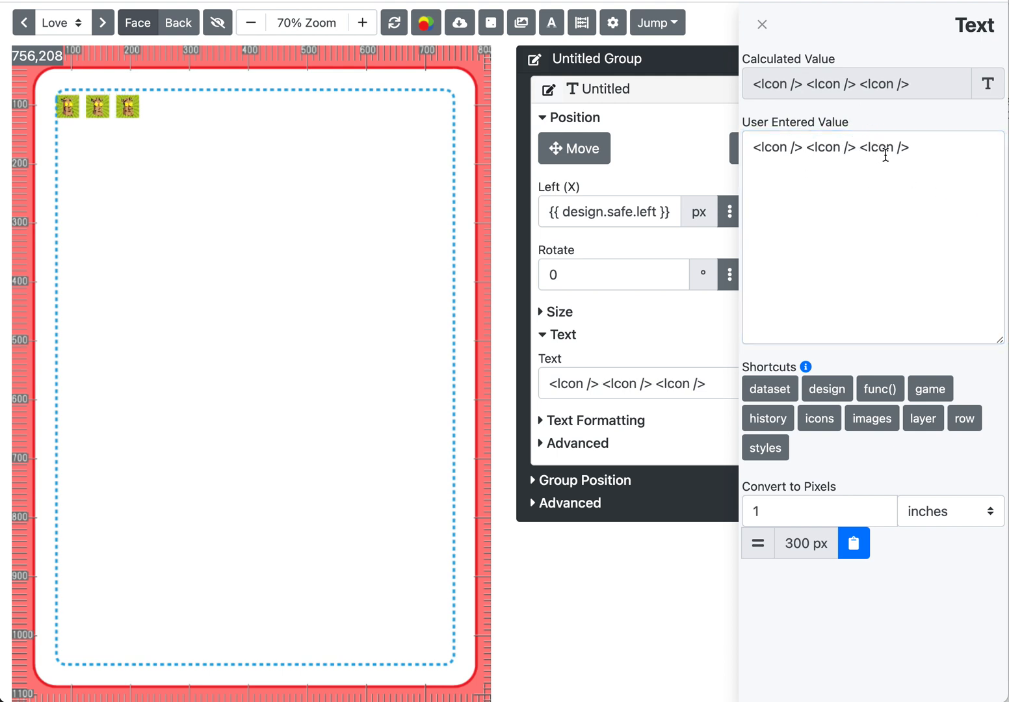
# - Enlarge the icons by wrapping all the <Icon /> tags in <h1> and </h1>
pyautogui.click(762, 150)
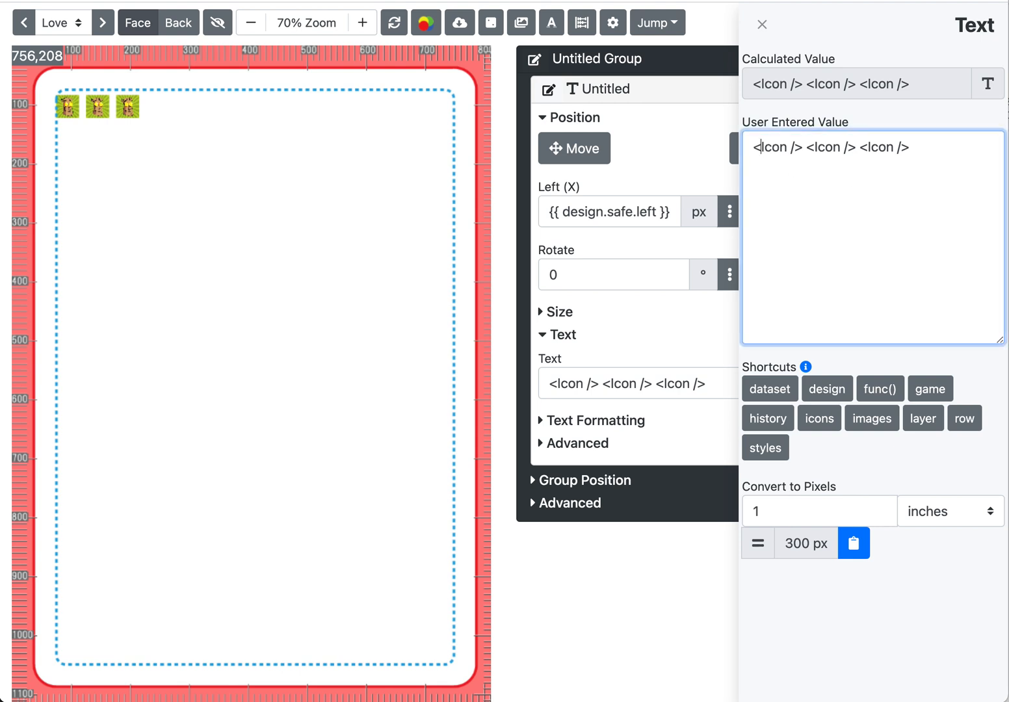
pyautogui.write('<')
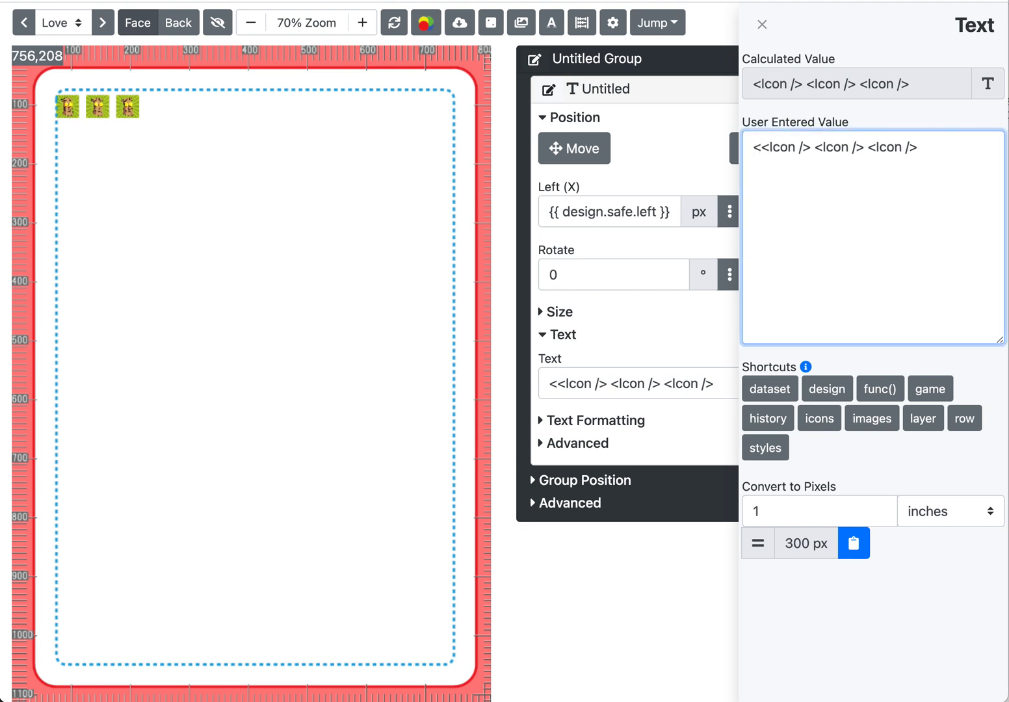
pyautogui.write('h1>')
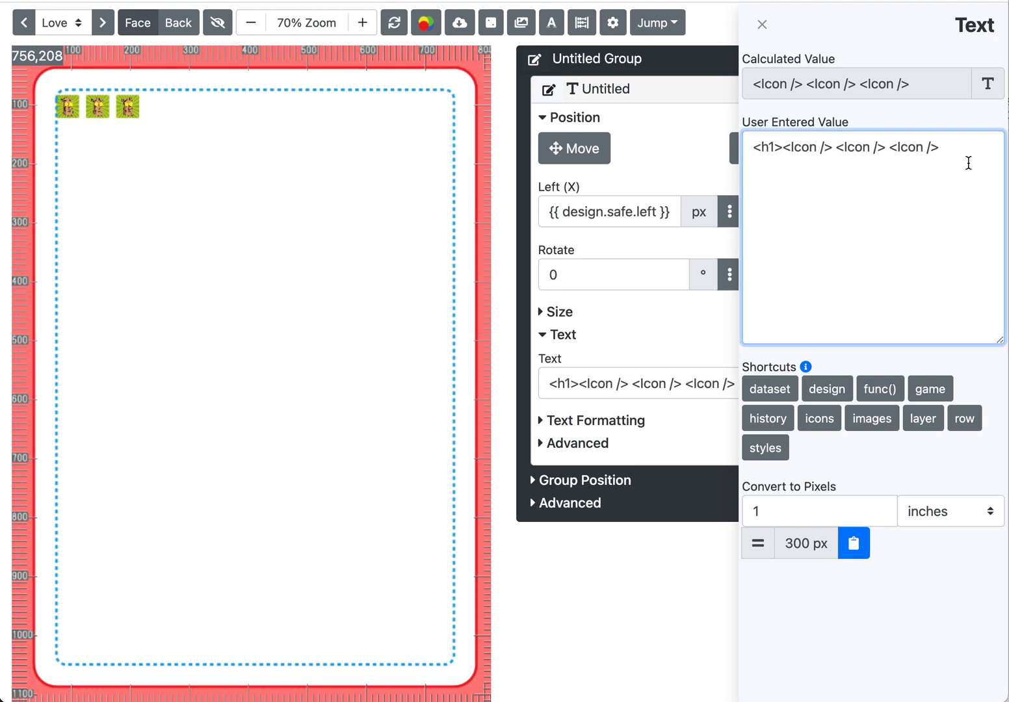
pyautogui.click(970, 137)
pyautogui.write('</h1>')
pyautogui.click(904, 120)
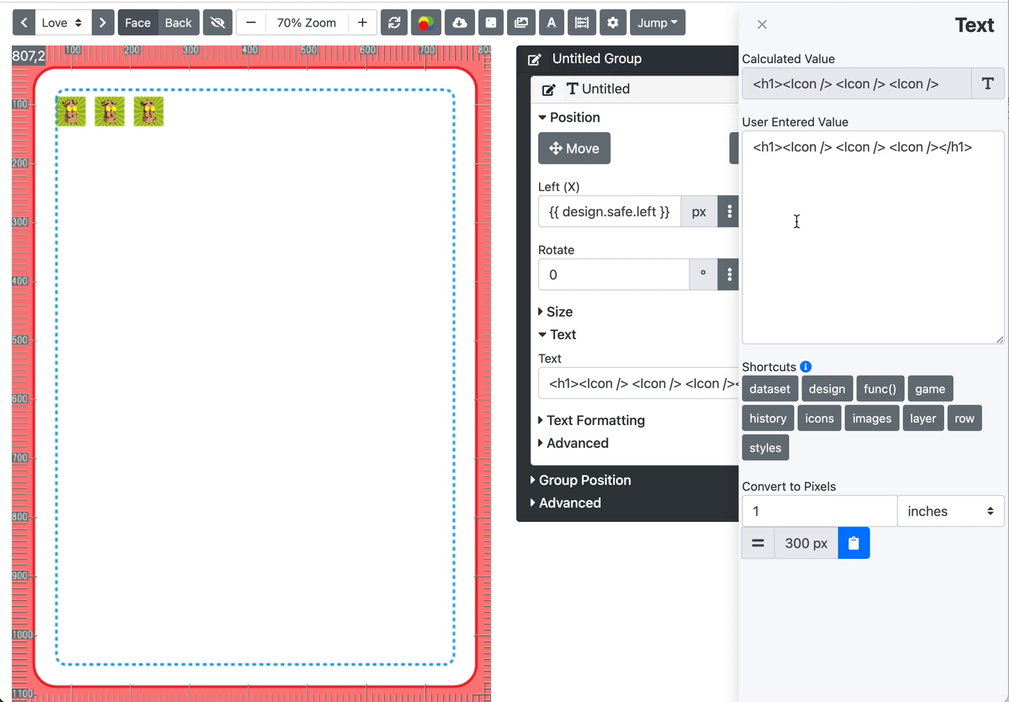
# - Add two more space-separated <Icon /> tags before the closing </h1> and close the text value editor
pyautogui.moveTo(940, 145); pyautogui.dragTo(883, 147)
pyautogui.hotkey('ctrl', 'c')
pyautogui.click(945, 146)
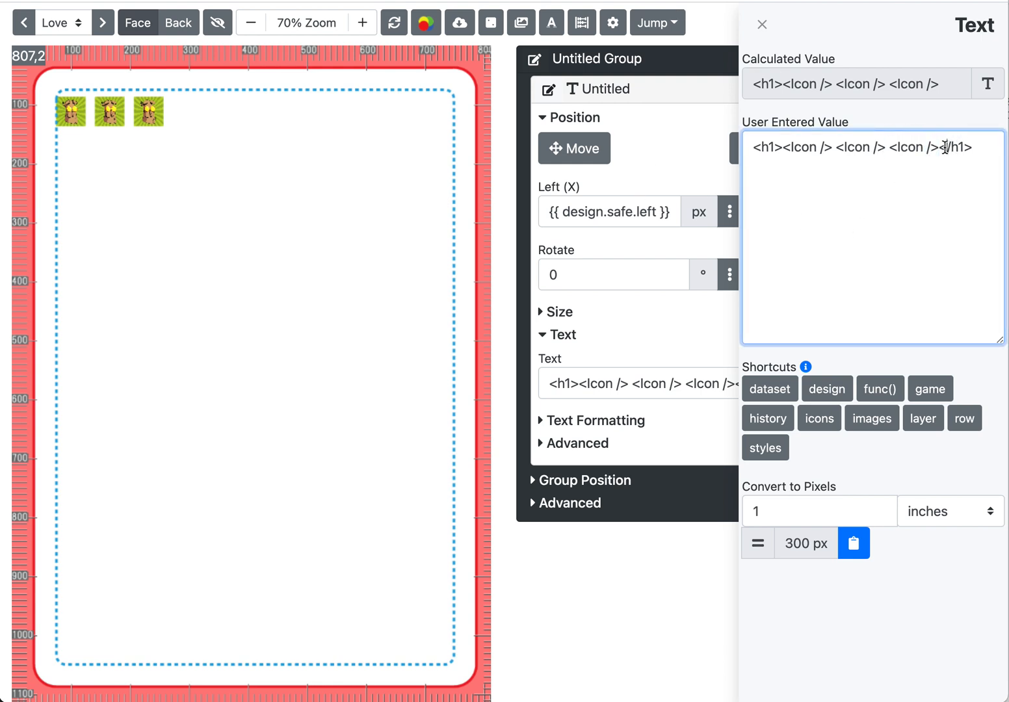
pyautogui.hotkey('ctrl', 'v')
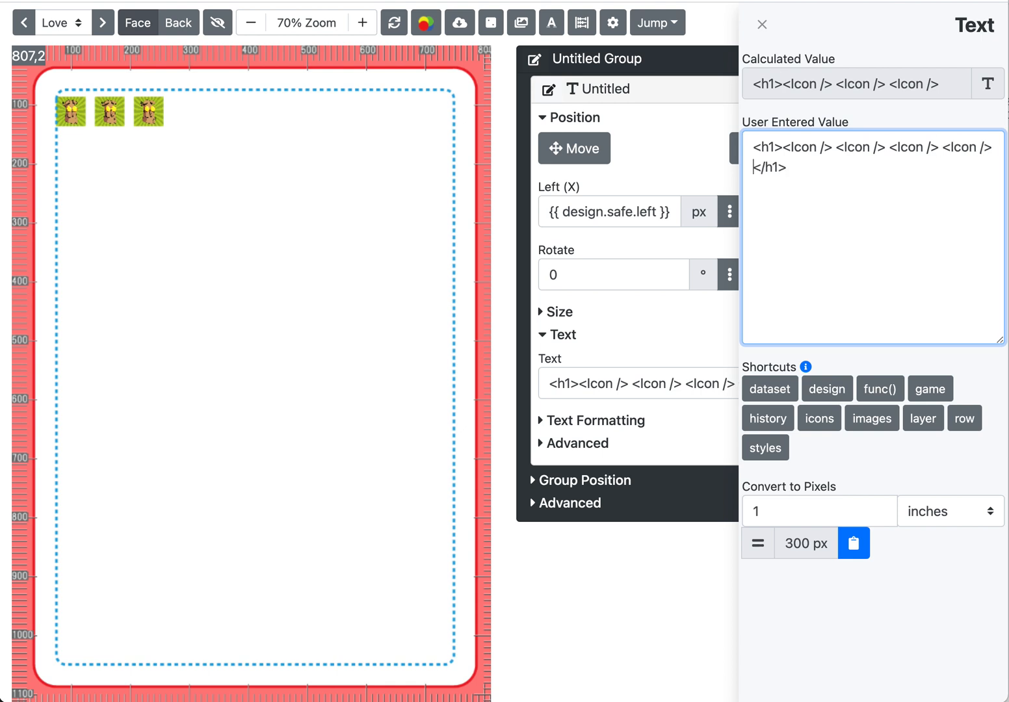
pyautogui.hotkey('ctrl', 'v')
pyautogui.click(900, 360)
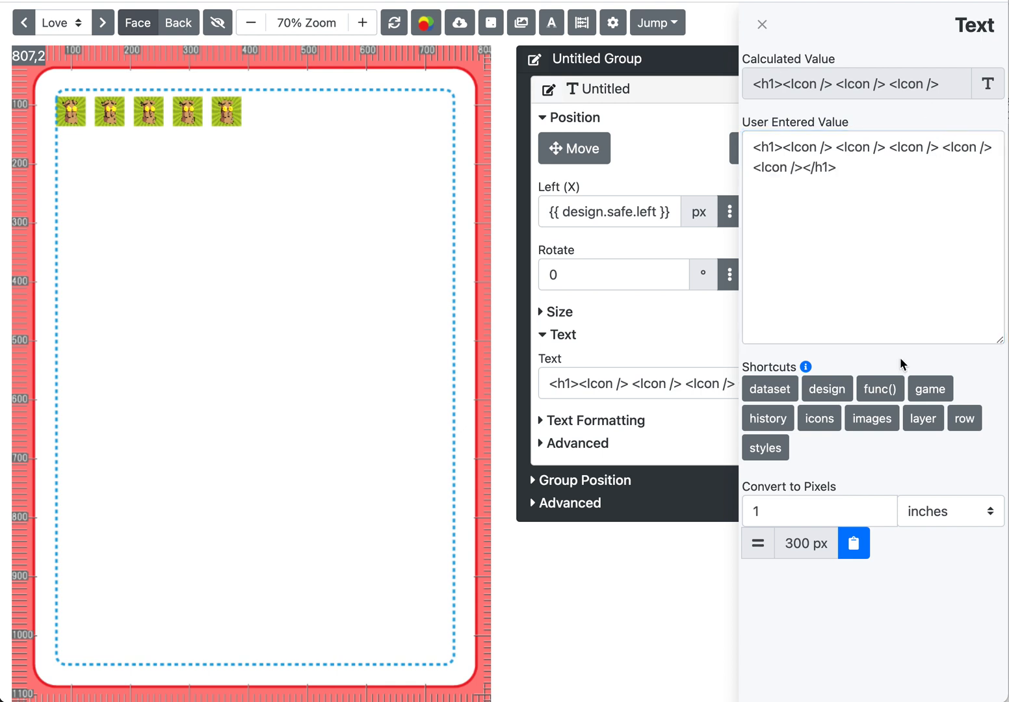
pyautogui.click(762, 24)
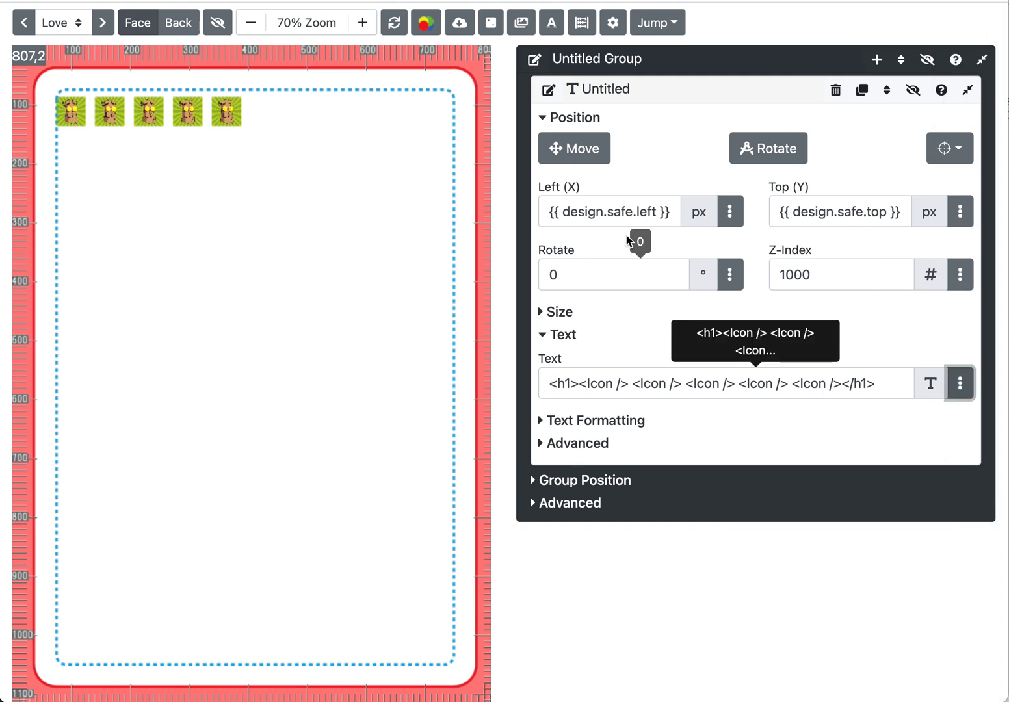
# - Set the text layer's Show outline option to True
pyautogui.click(585, 445)
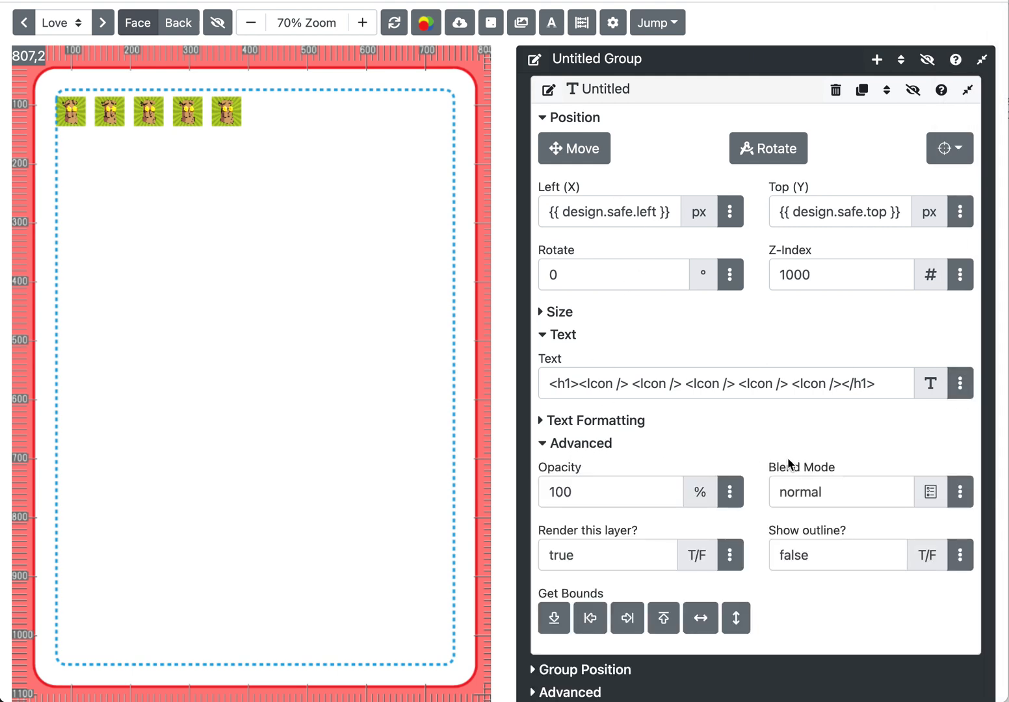
pyautogui.click(960, 554)
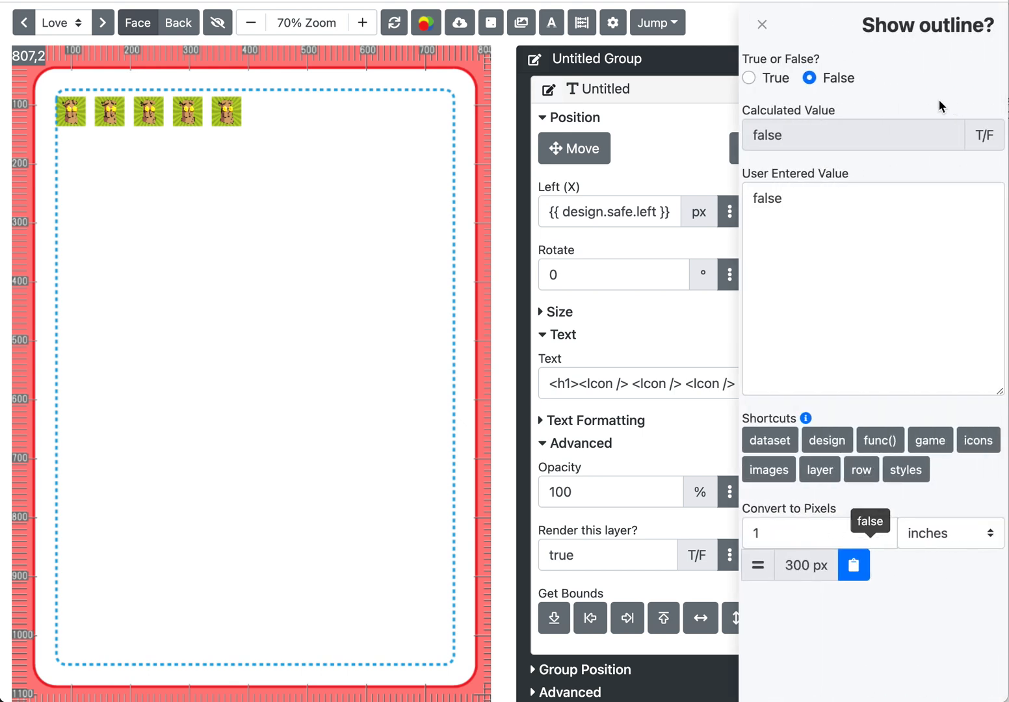
pyautogui.click(752, 78)
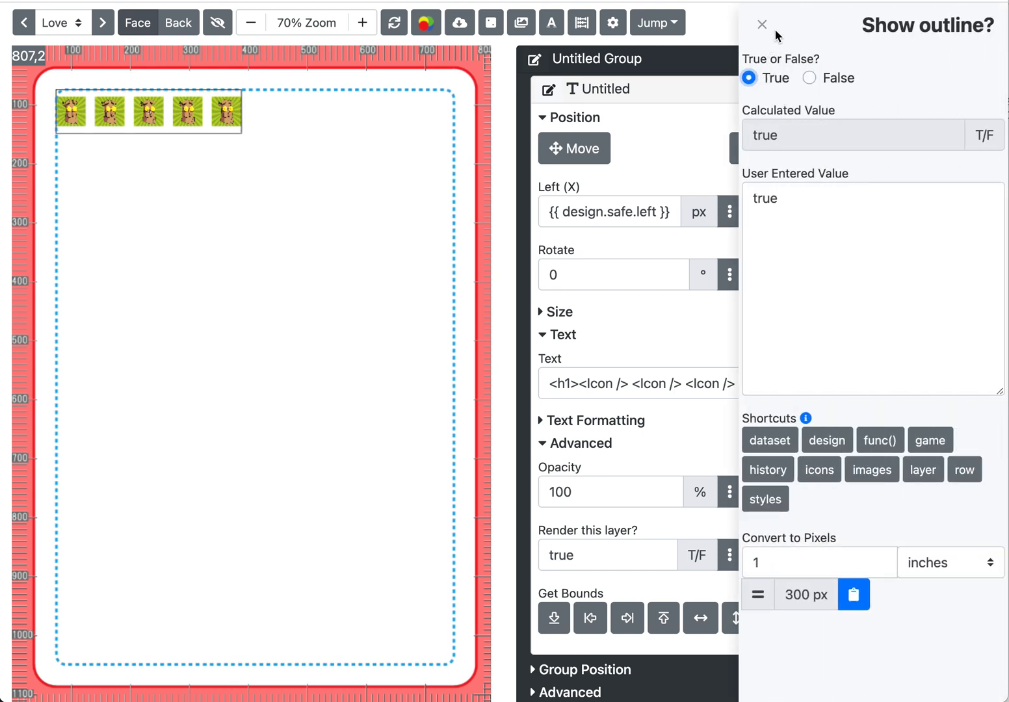
pyautogui.click(763, 24)
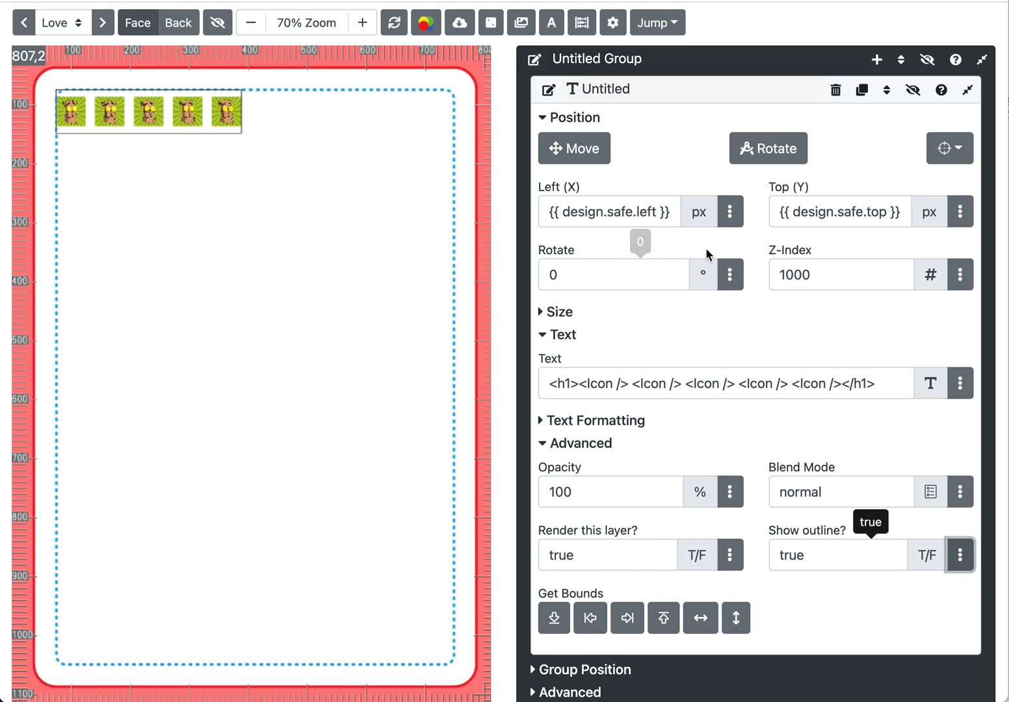
# - Set the text layer's height to 300 px
pyautogui.click(562, 313)
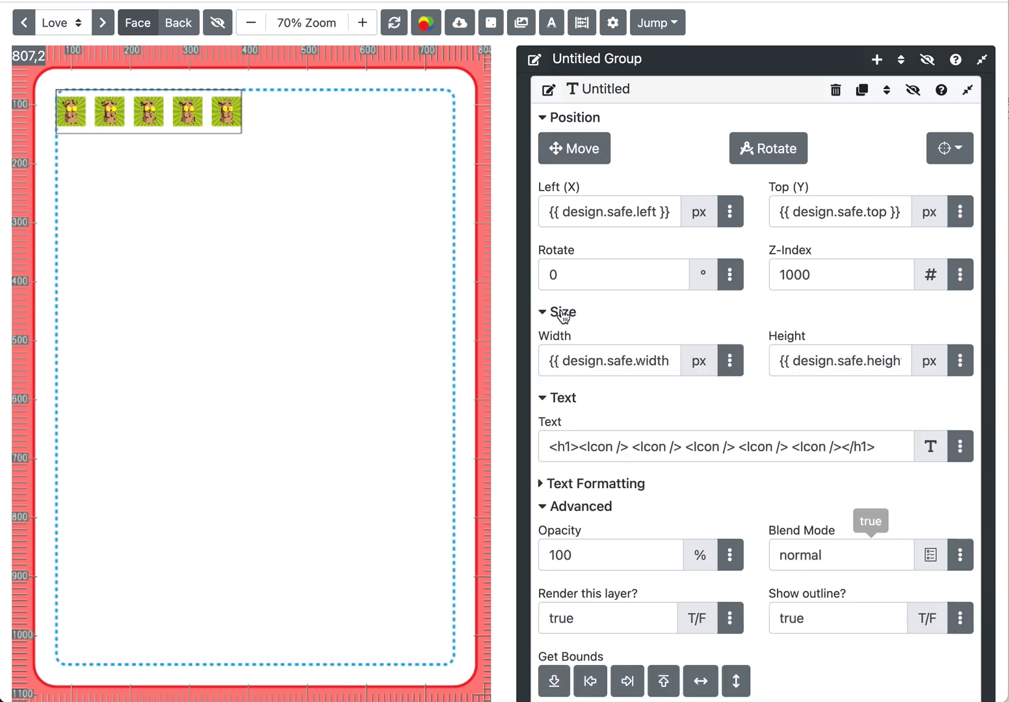
pyautogui.click(831, 372)
pyautogui.tripleClick(828, 363)
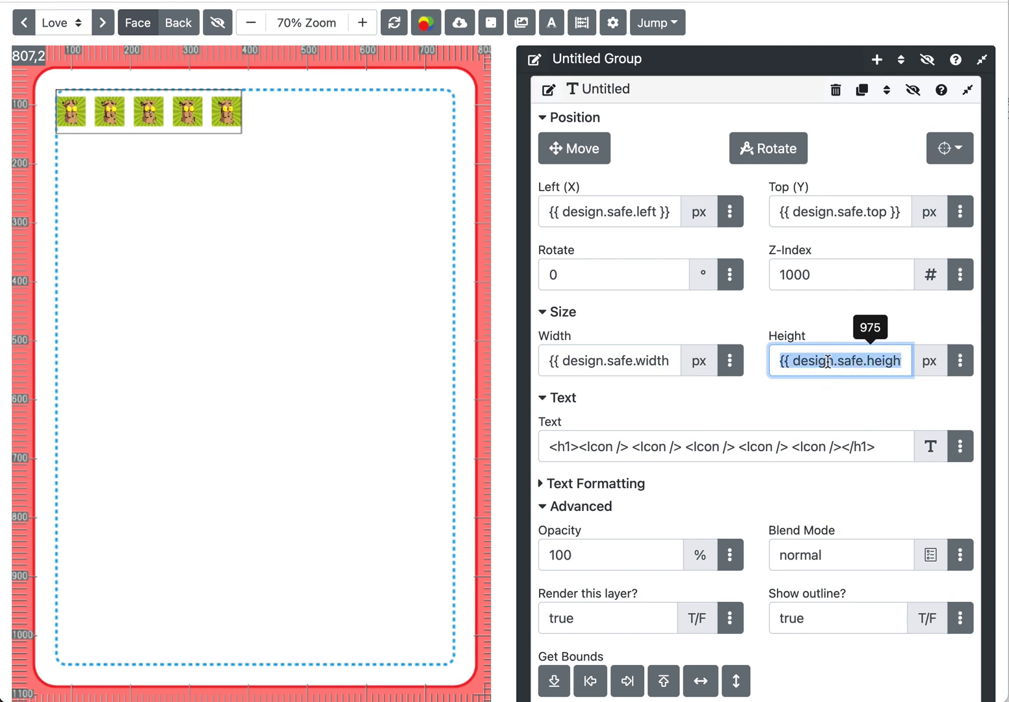
pyautogui.write('300')
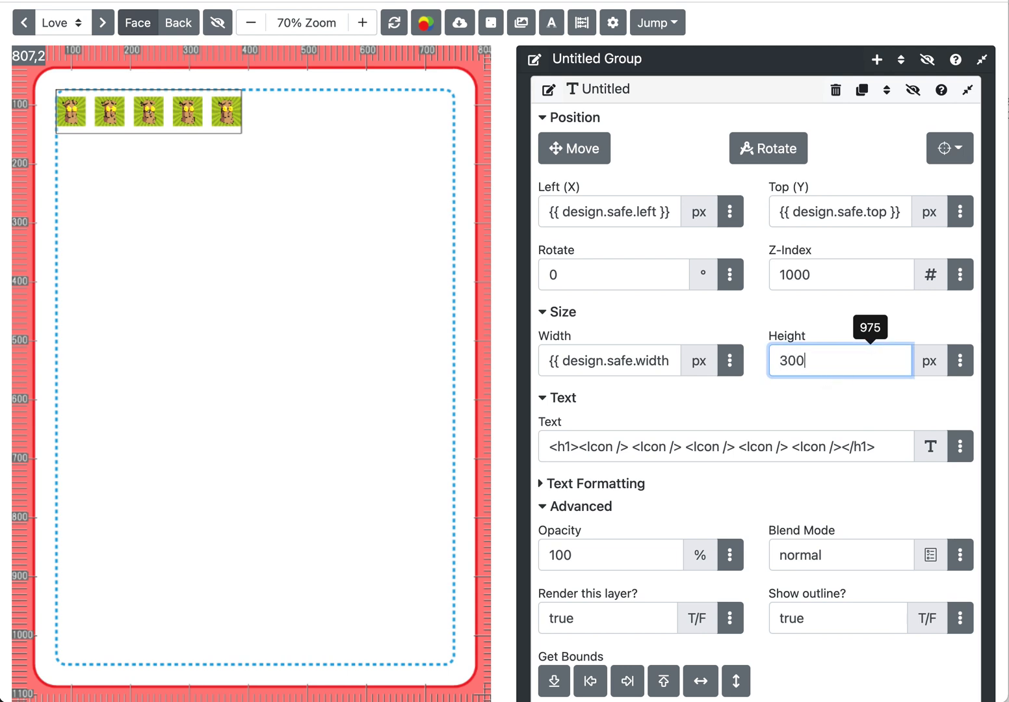
pyautogui.click(789, 336)
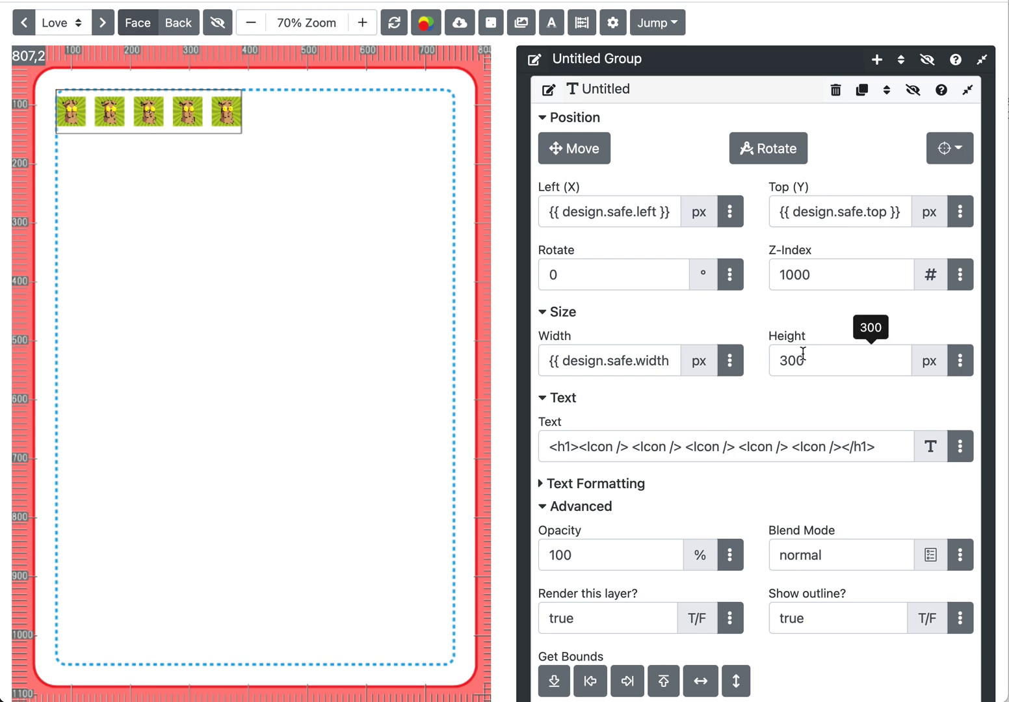
# - Set the text layer's width to 300 px
pyautogui.click(611, 361)
pyautogui.tripleClick(612, 361)
pyautogui.write('3000')
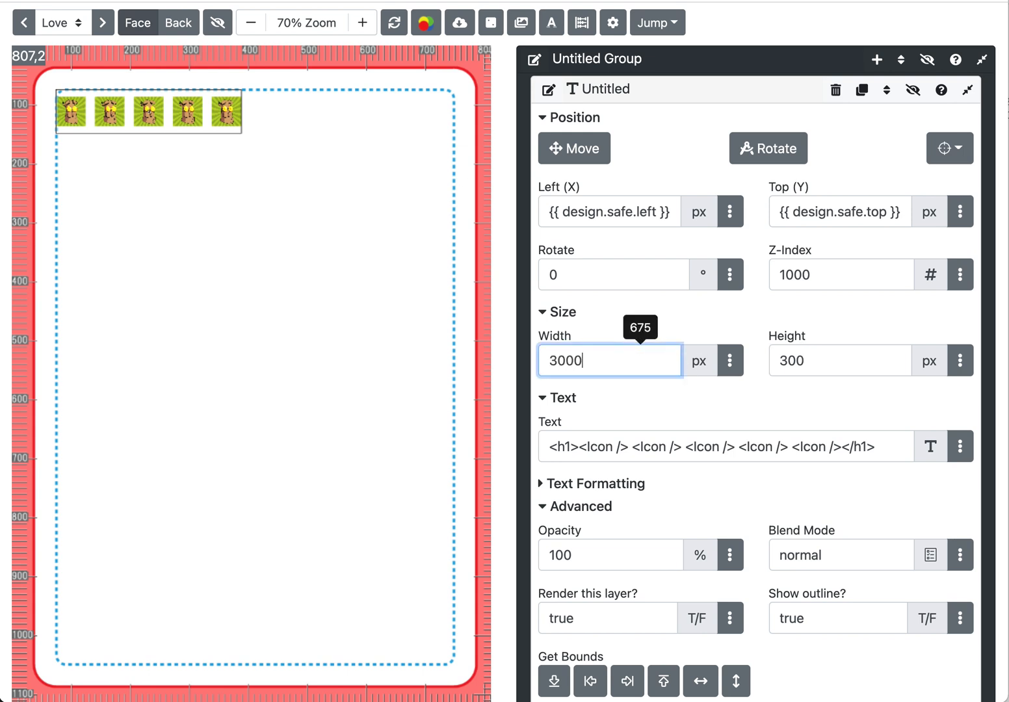
pyautogui.press('BackSpace')
pyautogui.click(609, 334)
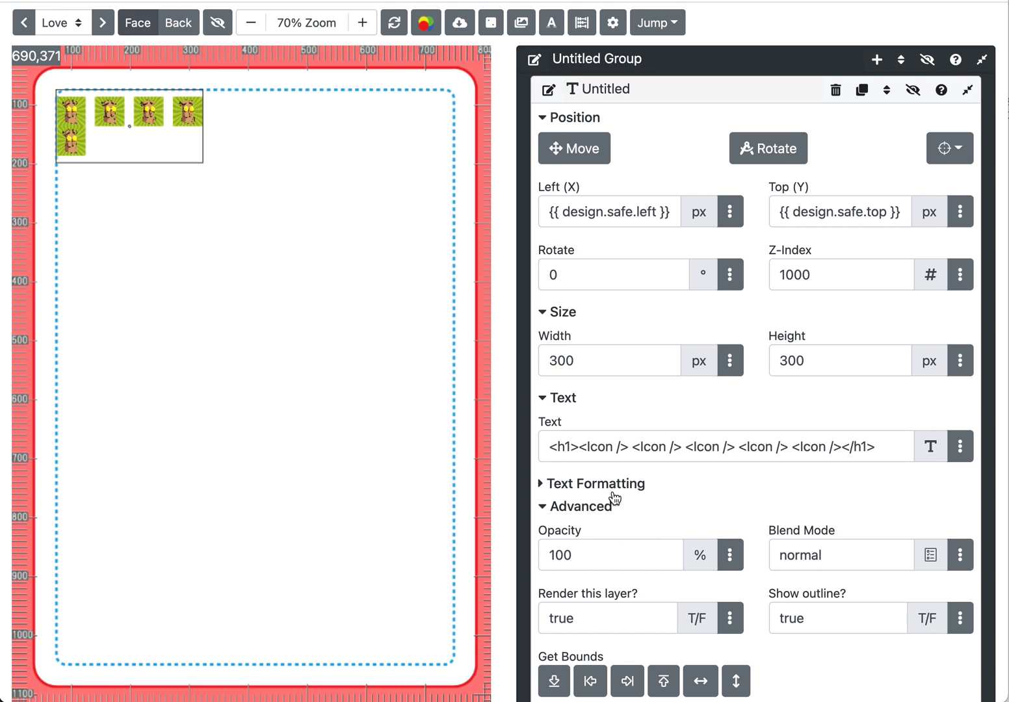
# - Set the text layer's line spacing to 10 px in its text formatting options
pyautogui.scroll(-1, 658, 620)
pyautogui.scroll(1, 660, 624)
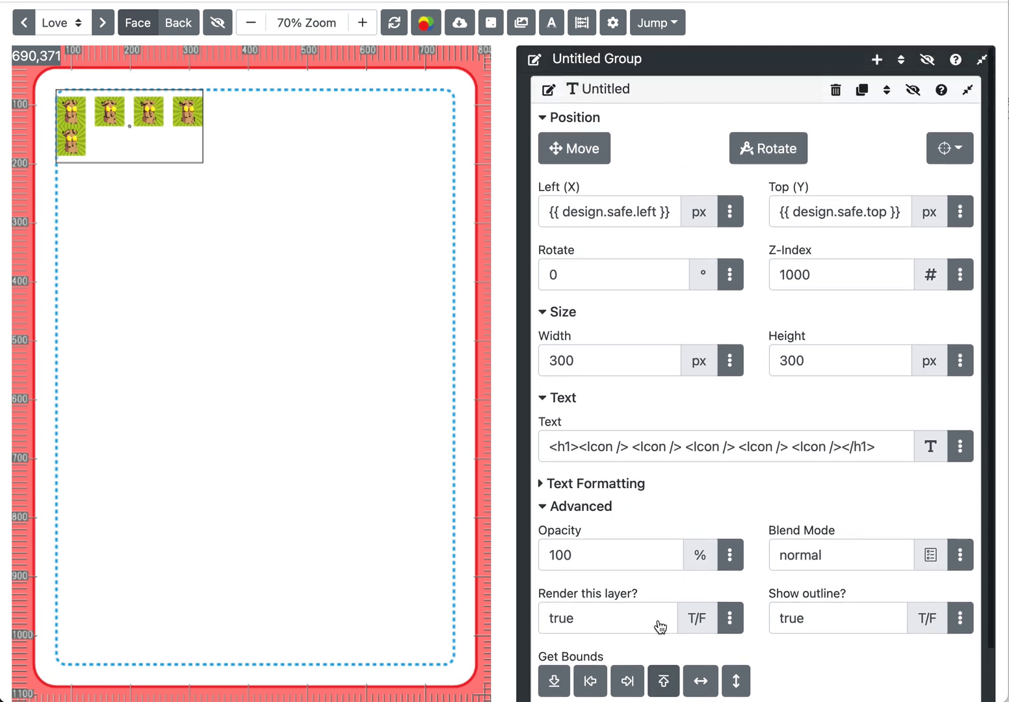
pyautogui.click(572, 484)
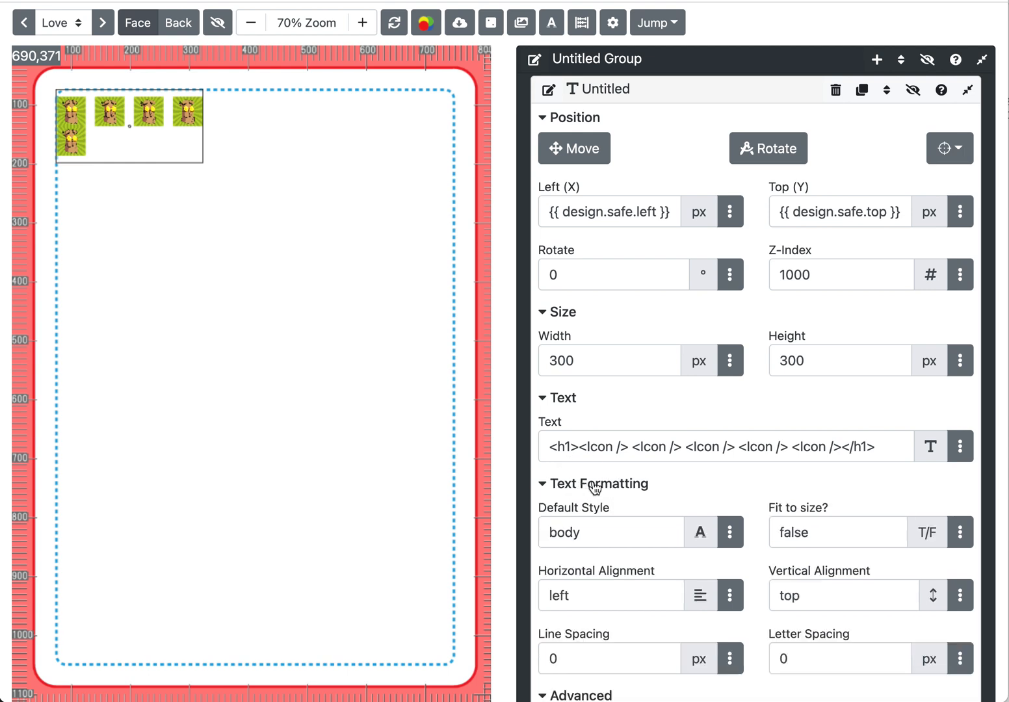
pyautogui.scroll(-1, 783, 510)
pyautogui.scroll(-1, 783, 509)
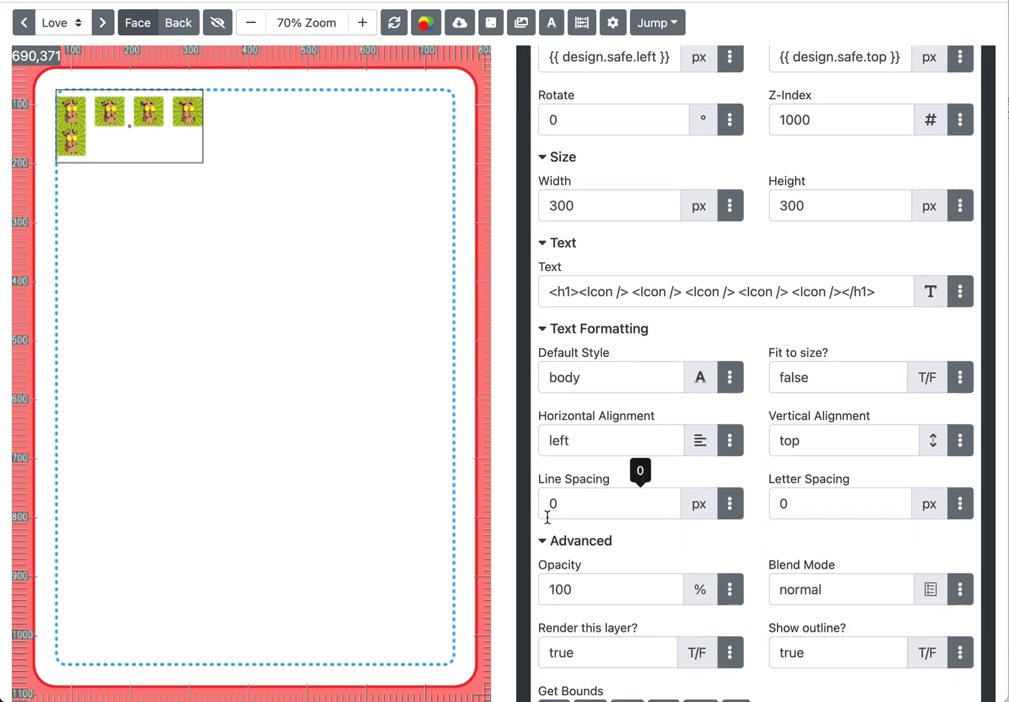
pyautogui.click(582, 507)
pyautogui.write('10')
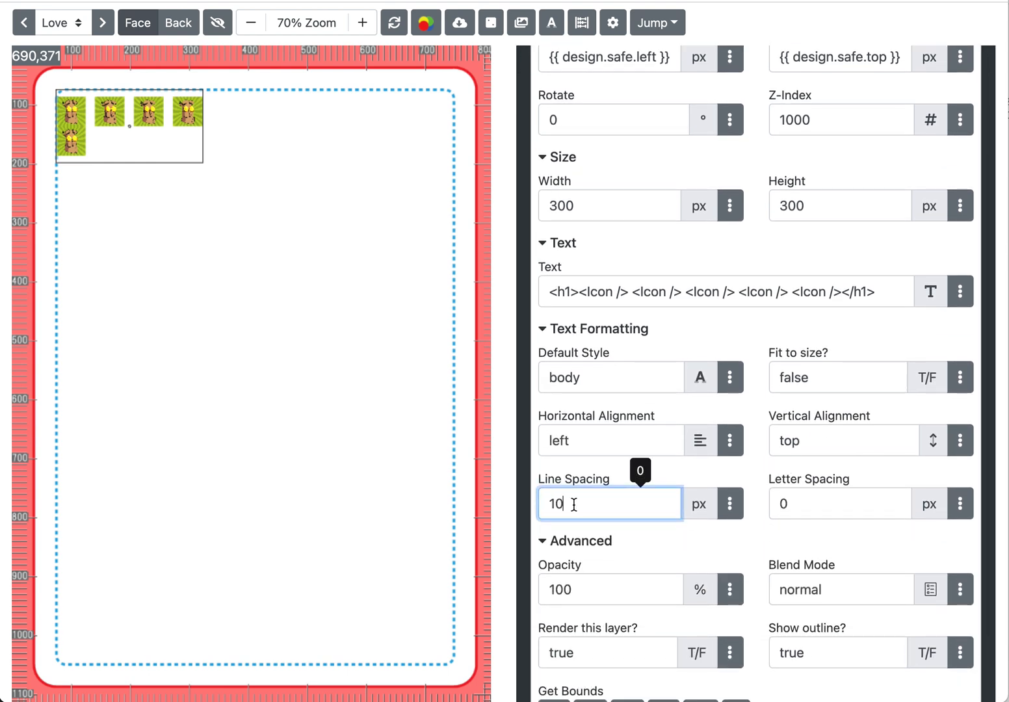
pyautogui.scroll(-1, 573, 498)
pyautogui.doubleClick(573, 489)
pyautogui.press('Return')
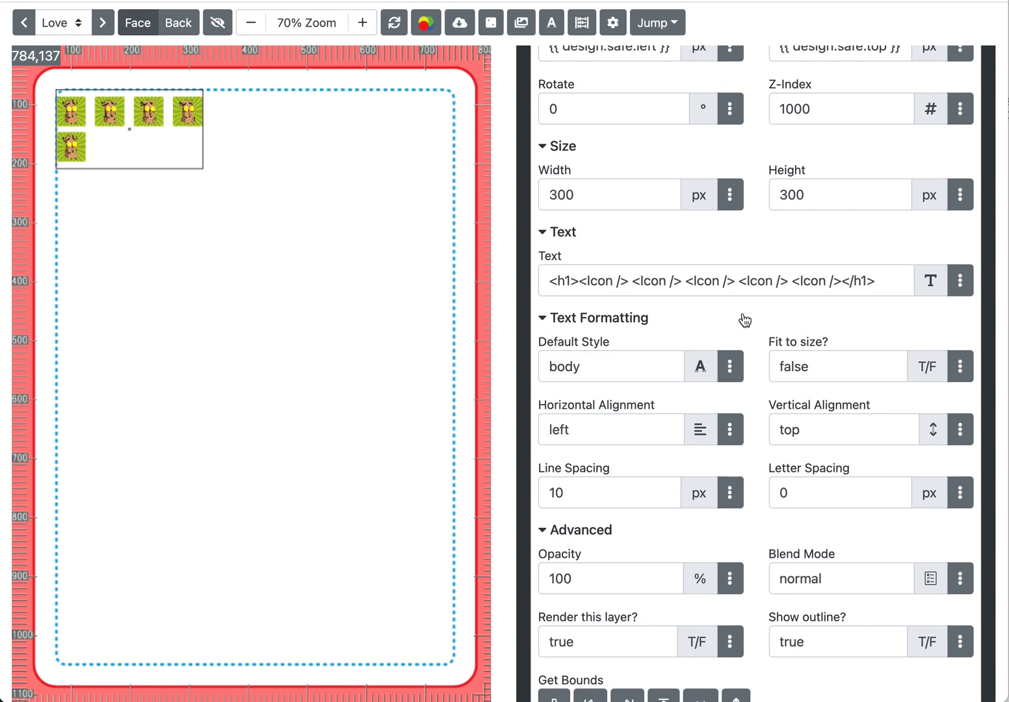
# - Delete the text layer and its Untitled Group from the card face, confirming both removals
pyautogui.scroll(3, 745, 320)
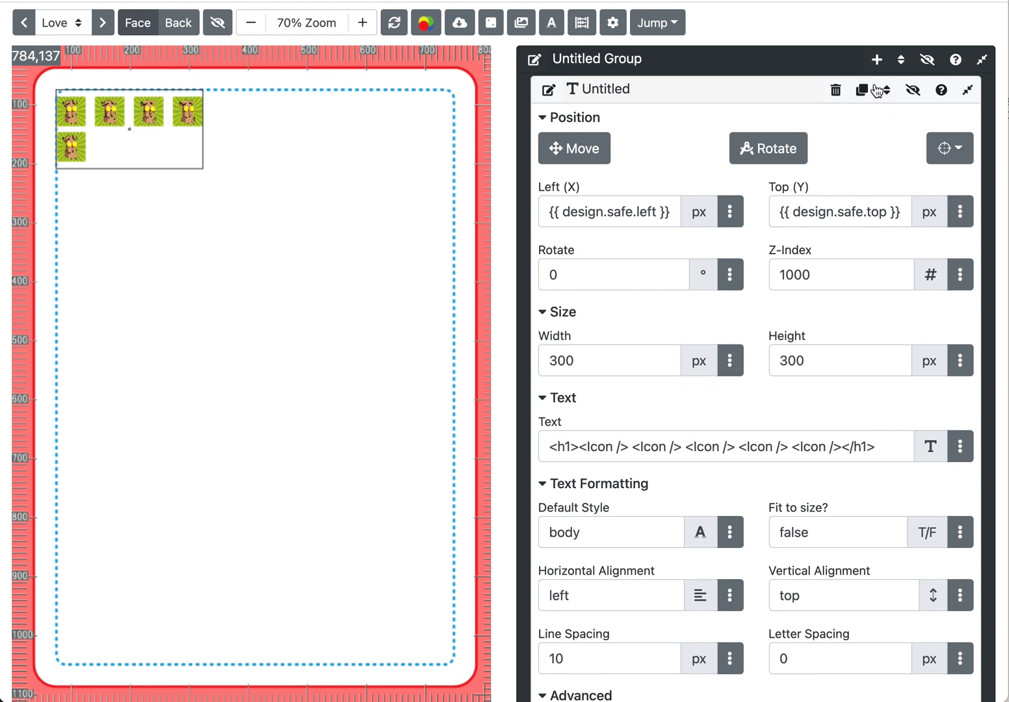
pyautogui.click(836, 90)
pyautogui.click(648, 82)
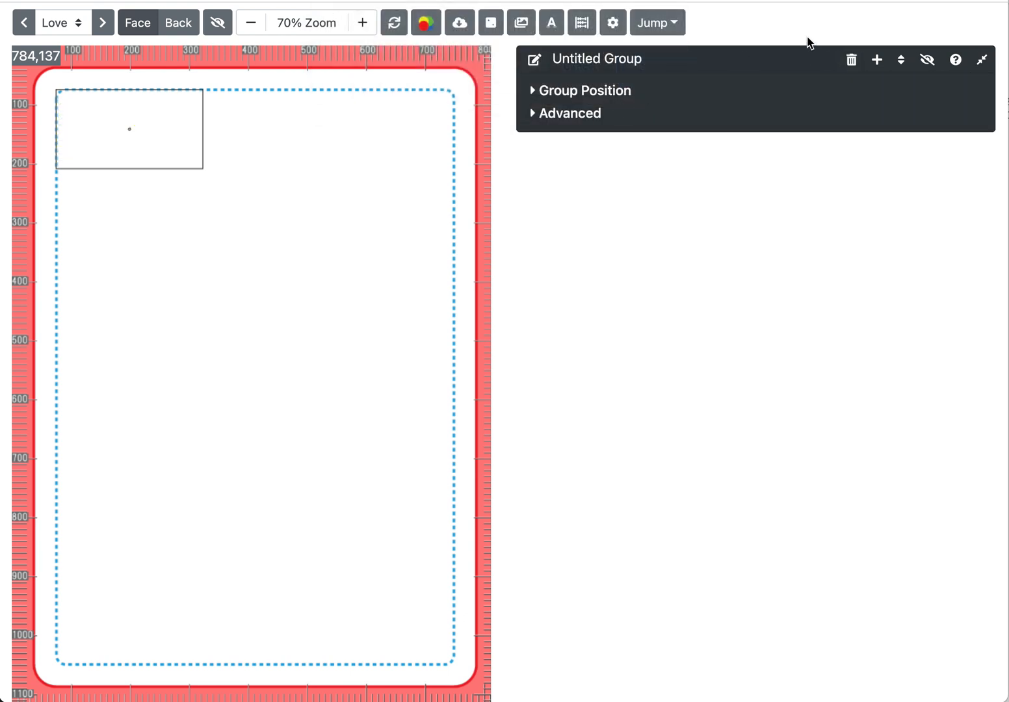
pyautogui.click(852, 61)
pyautogui.click(658, 100)
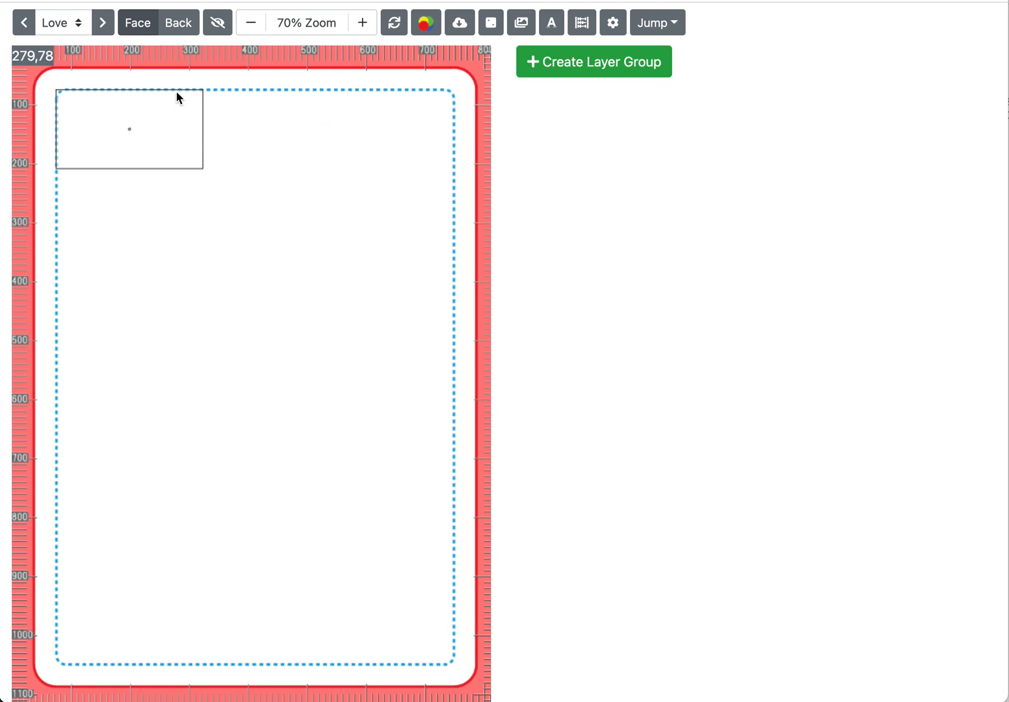
# - Check the card's back side against the face and refresh the card preview
pyautogui.click(183, 19)
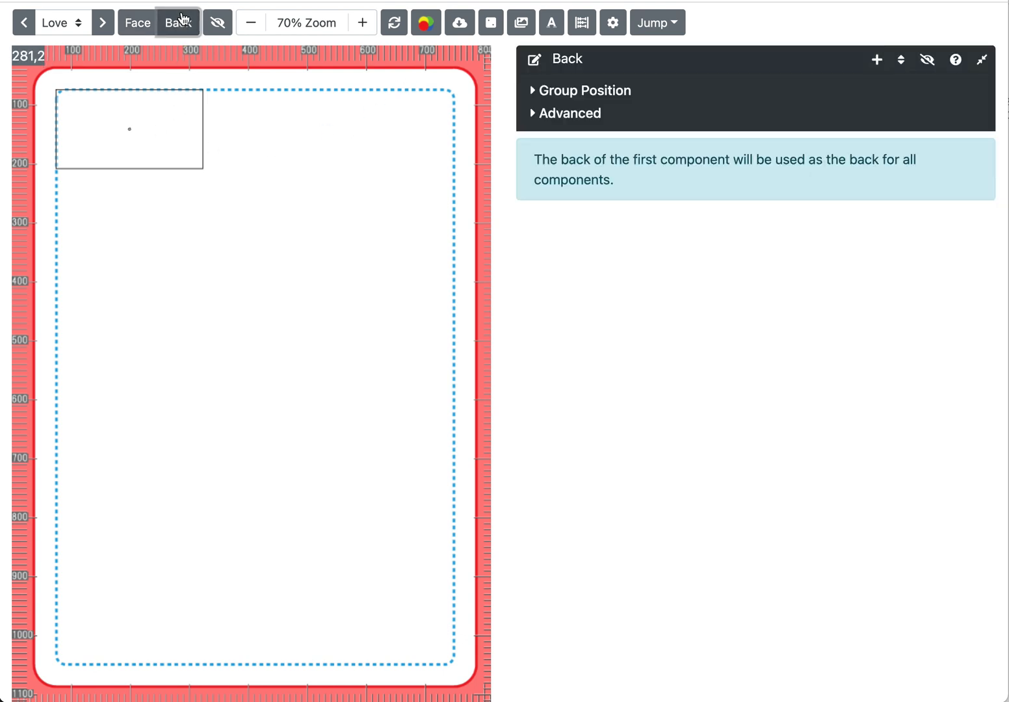
pyautogui.click(140, 27)
pyautogui.click(164, 30)
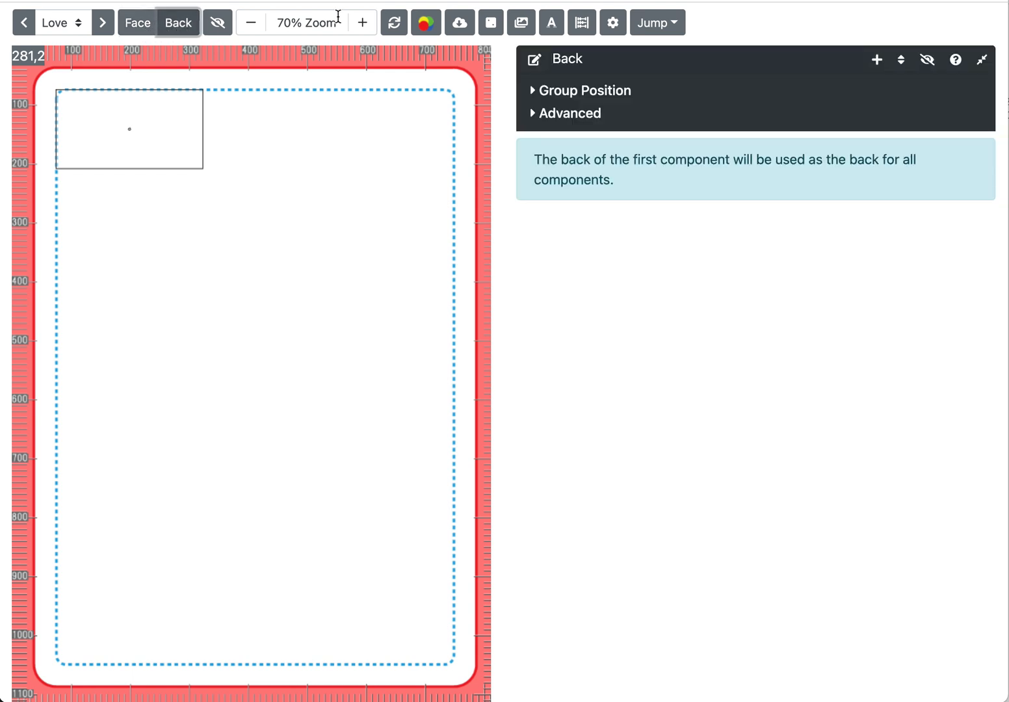
pyautogui.click(396, 26)
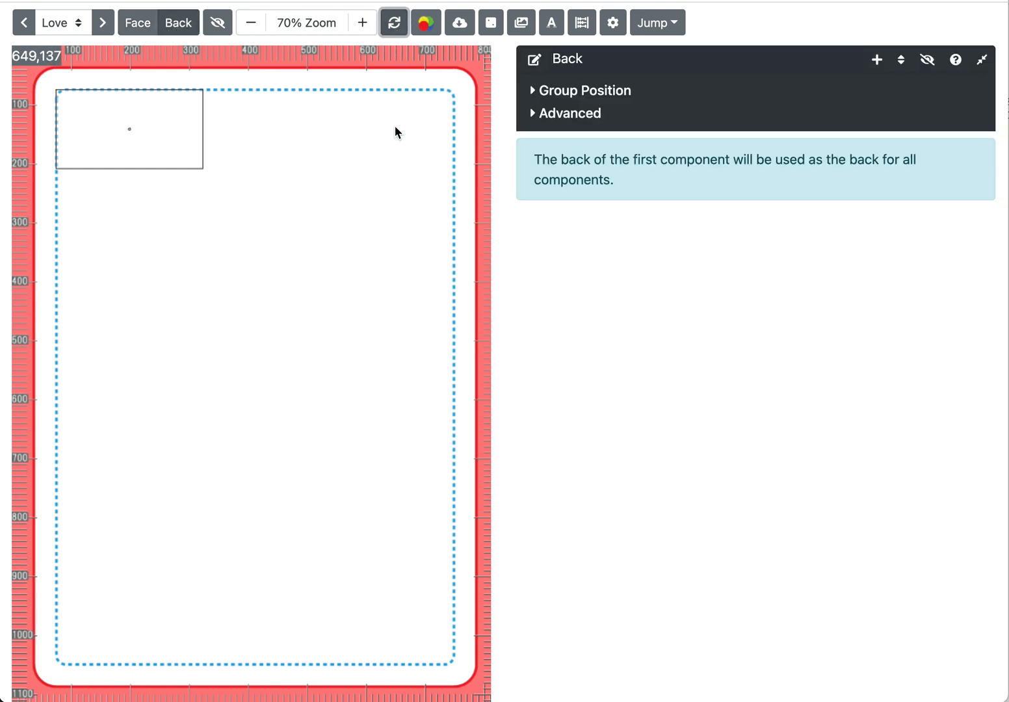
pyautogui.click(414, 185)
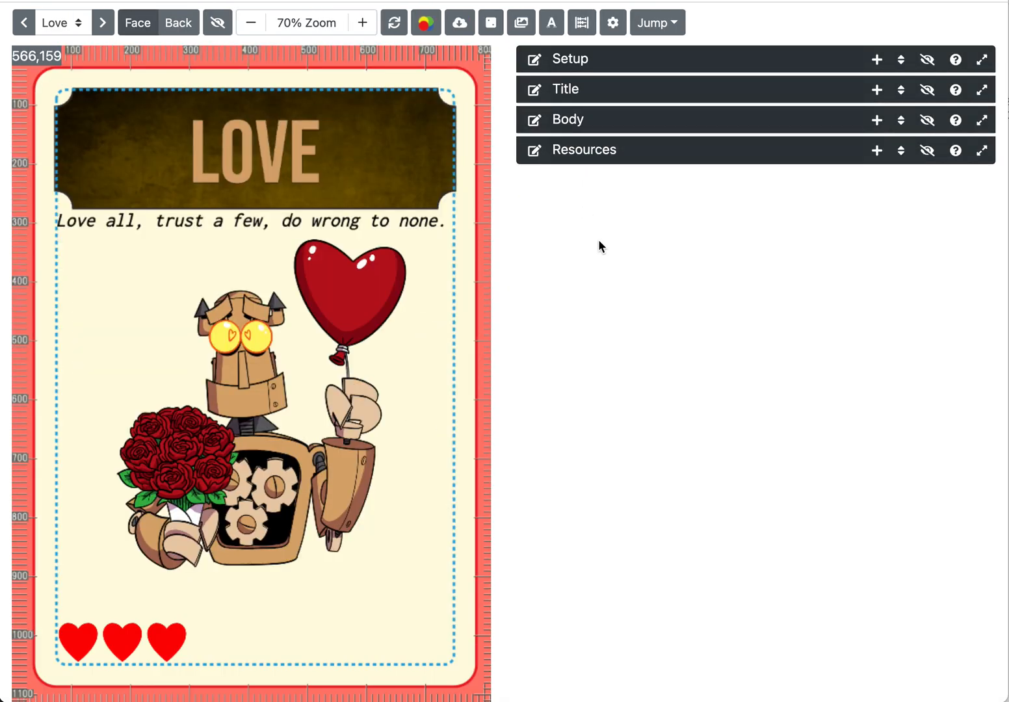
# - Hide the Setup, Title, Body and Resources groups on the Love card's face
pyautogui.click(927, 60)
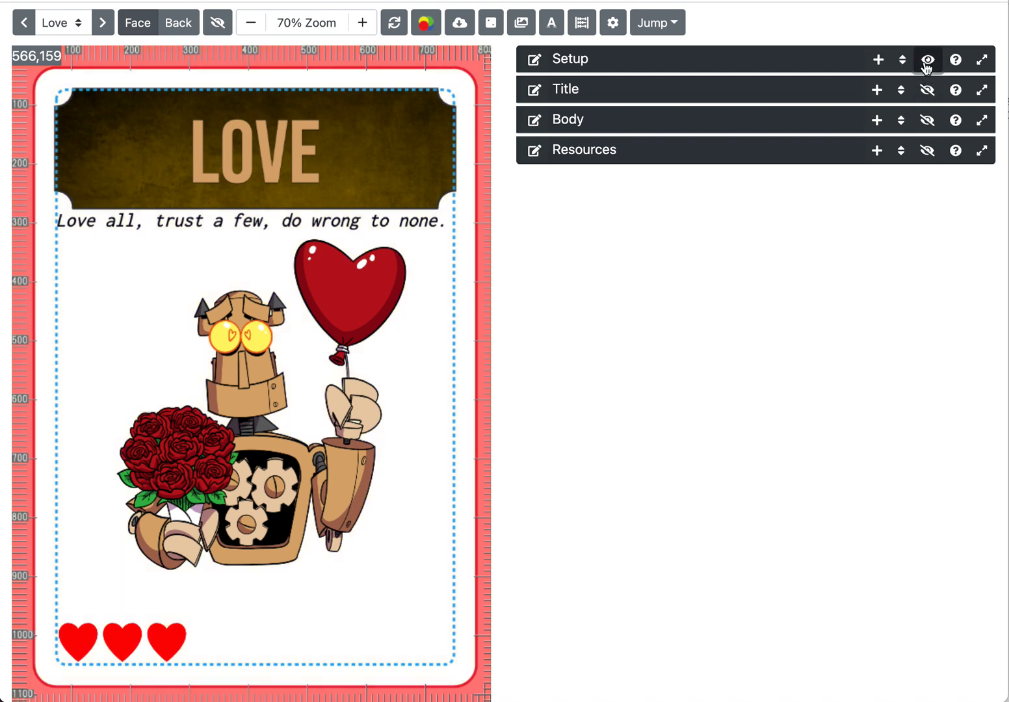
pyautogui.click(927, 90)
pyautogui.click(927, 122)
pyautogui.click(927, 150)
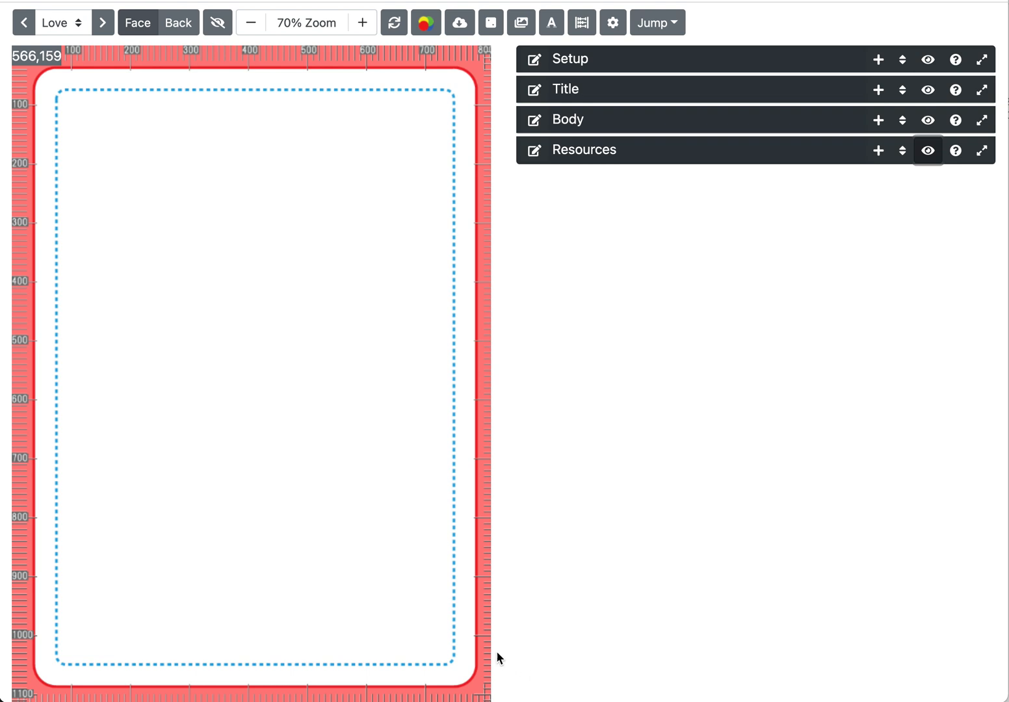
# - Create a new layer group after Resources and add a Table (Advanced) layer to it
pyautogui.click(880, 155)
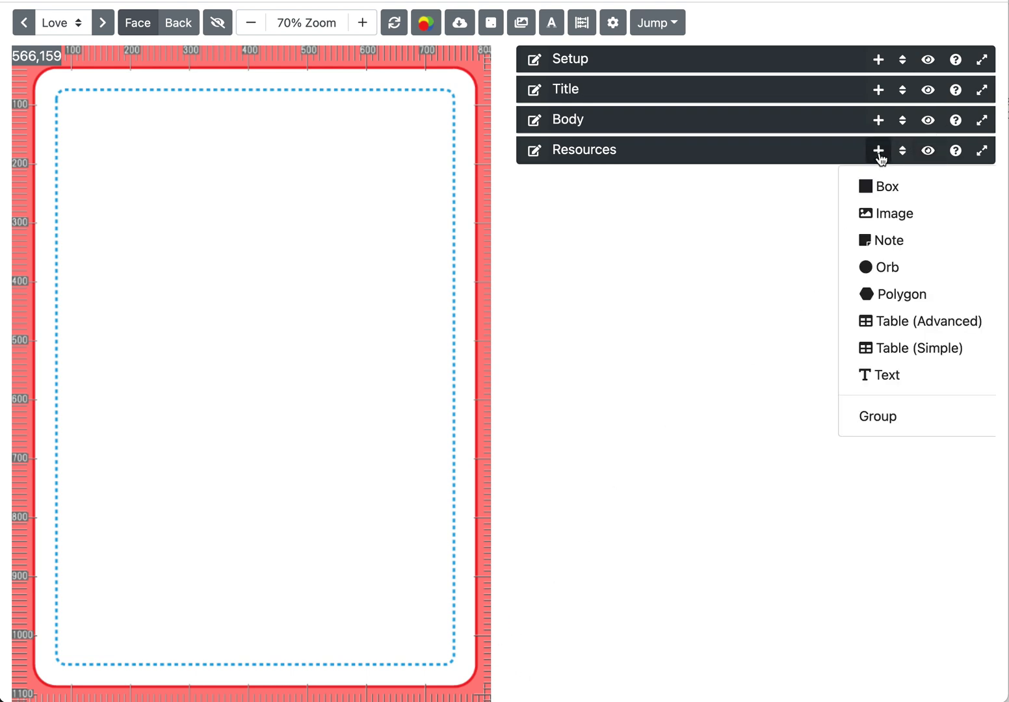
pyautogui.click(901, 417)
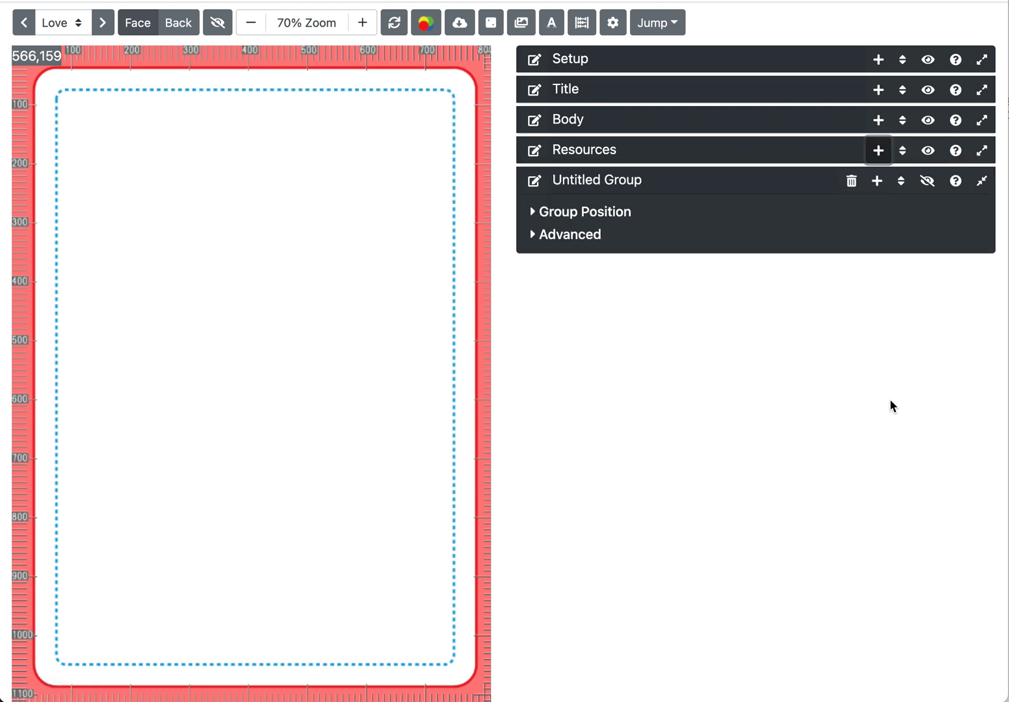
pyautogui.click(877, 186)
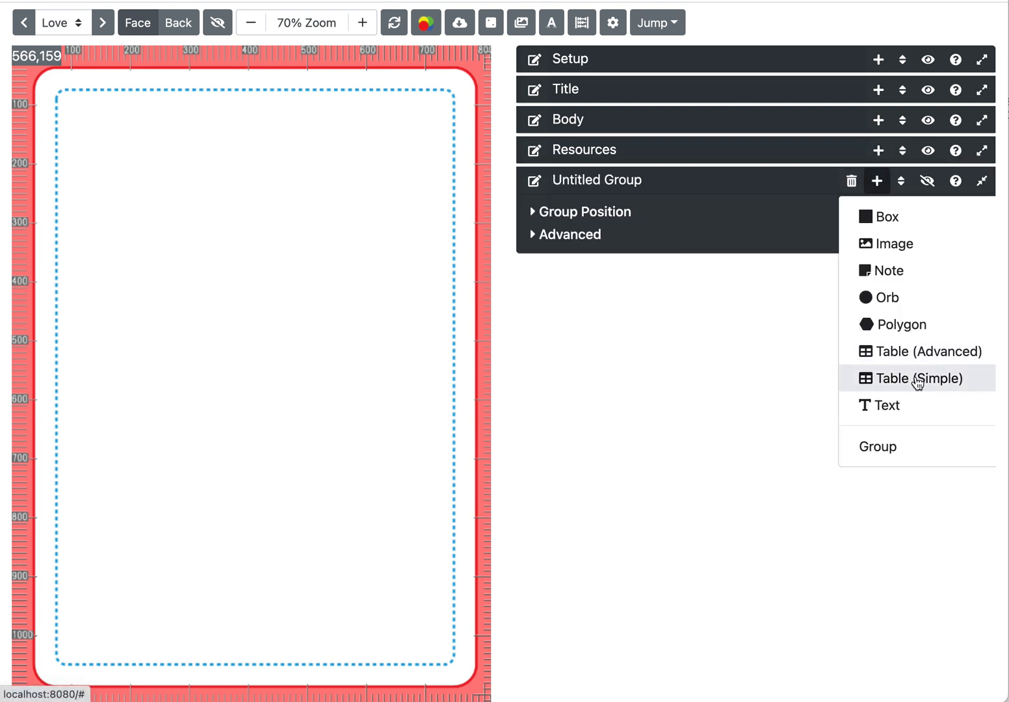
pyautogui.click(947, 358)
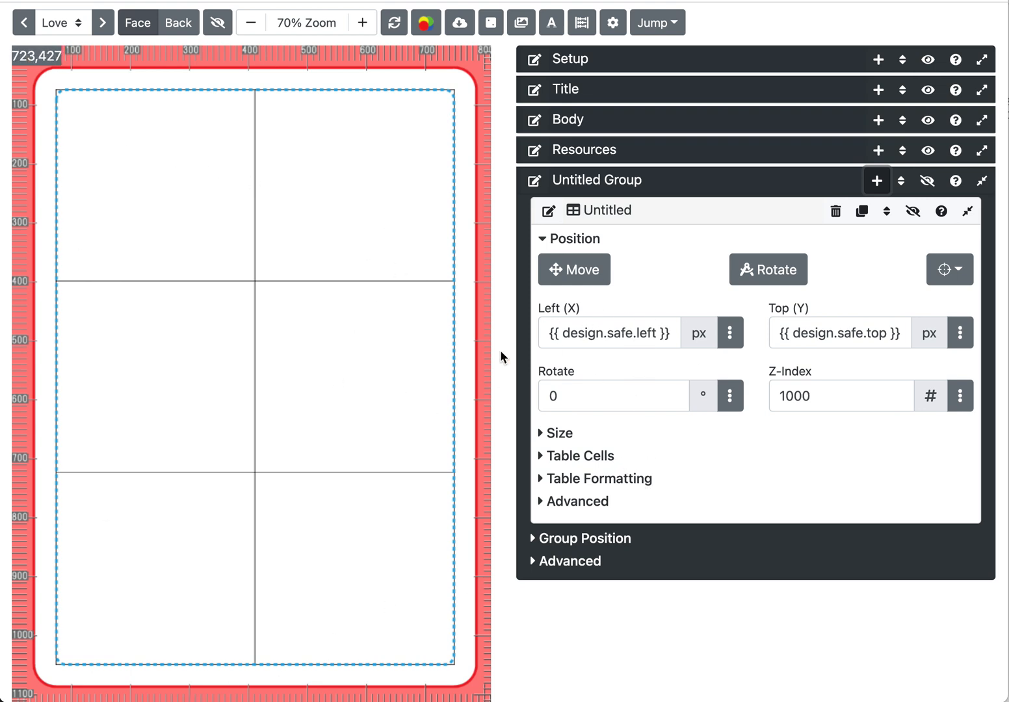
# - Set the table's cell grid to 3 columns and 5 rows
pyautogui.click(567, 437)
pyautogui.click(567, 437)
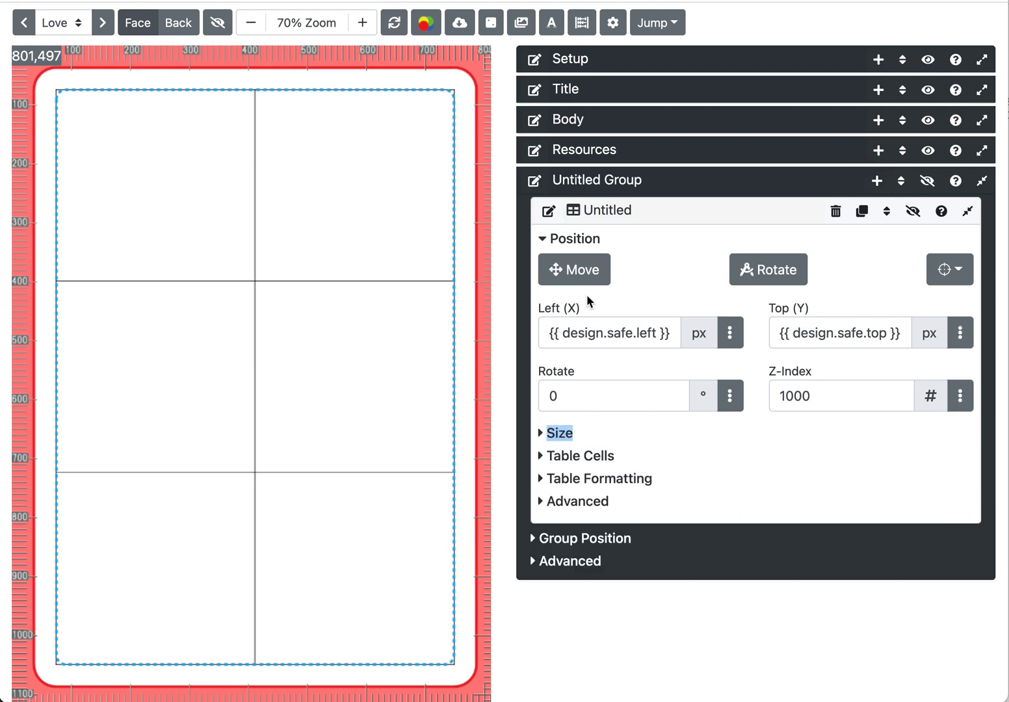
pyautogui.click(579, 242)
pyautogui.click(582, 287)
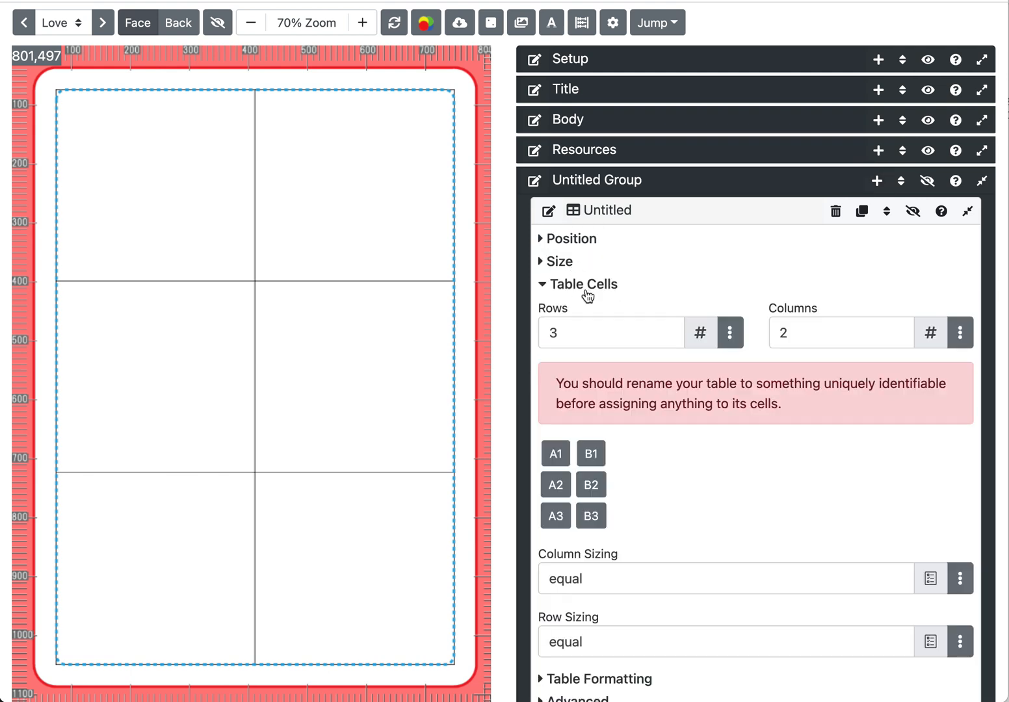
pyautogui.scroll(-2, 688, 474)
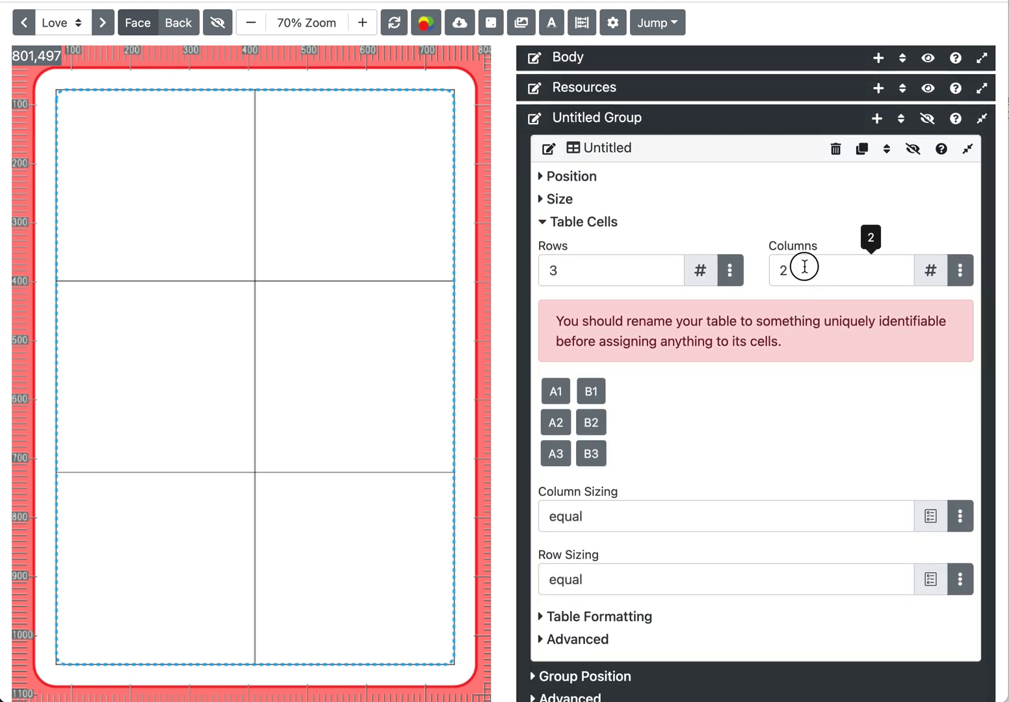
pyautogui.doubleClick(806, 270)
pyautogui.write('3')
pyautogui.press('Return')
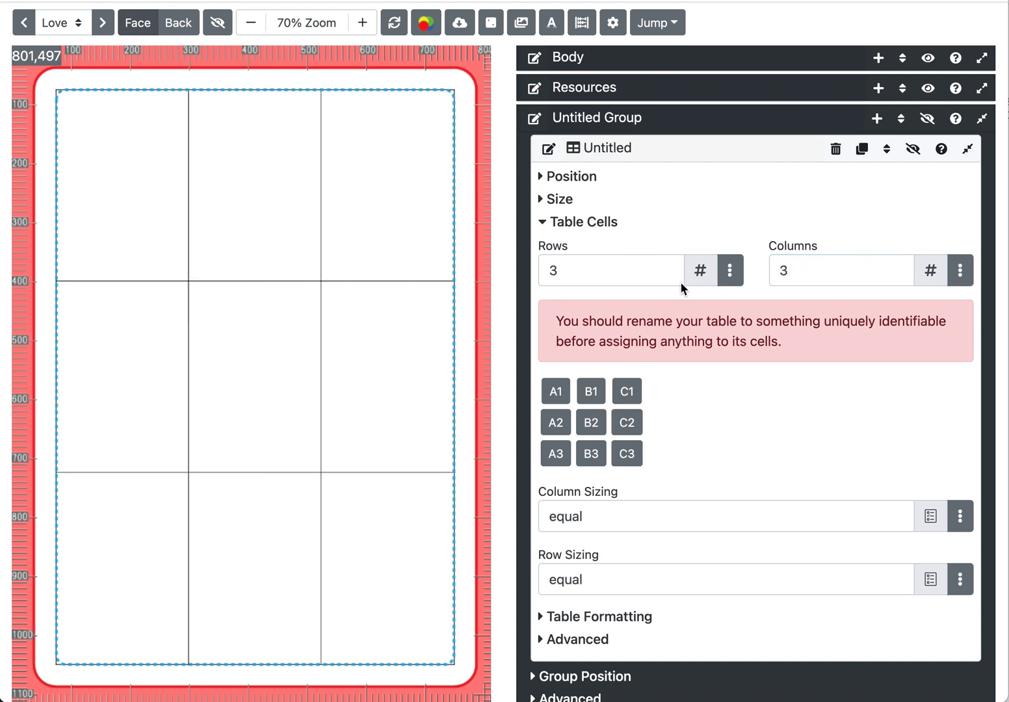
pyautogui.doubleClick(641, 271)
pyautogui.write('5')
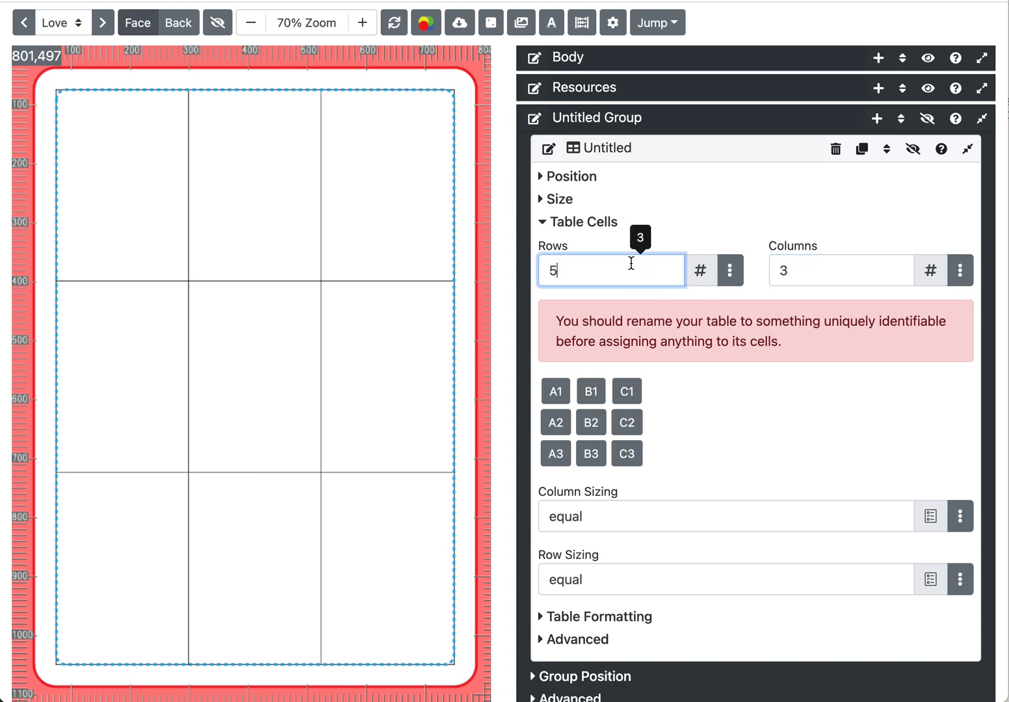
pyautogui.press('Return')
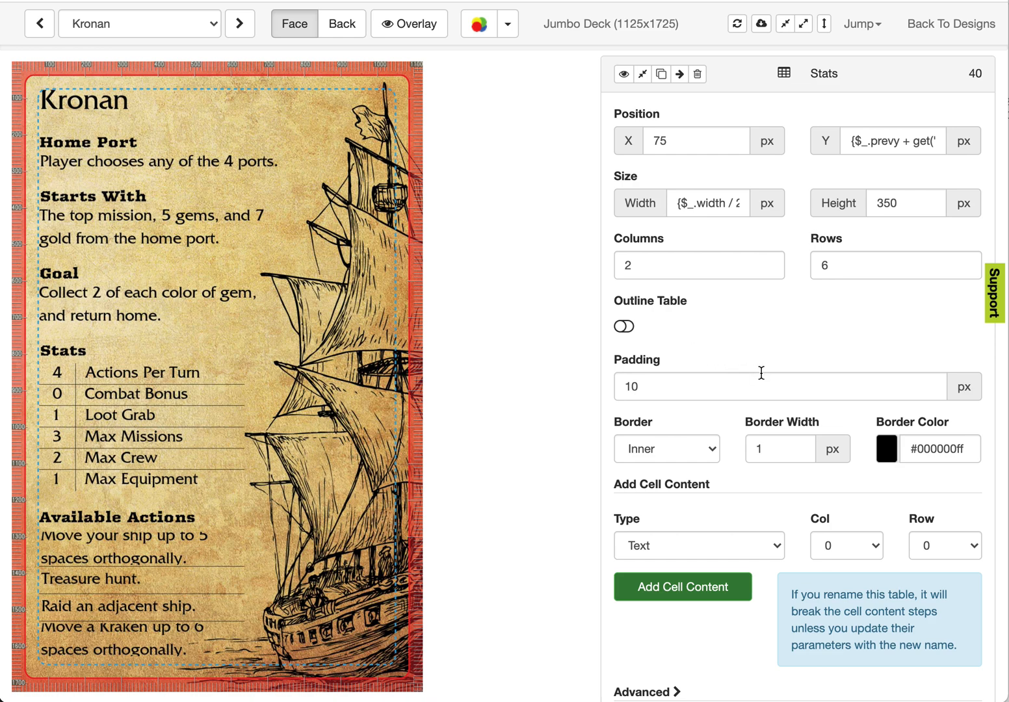
# - In the older card editor, examine the Stats table's column, row and content type choices for adding cell content
pyautogui.scroll(-2, 768, 448)
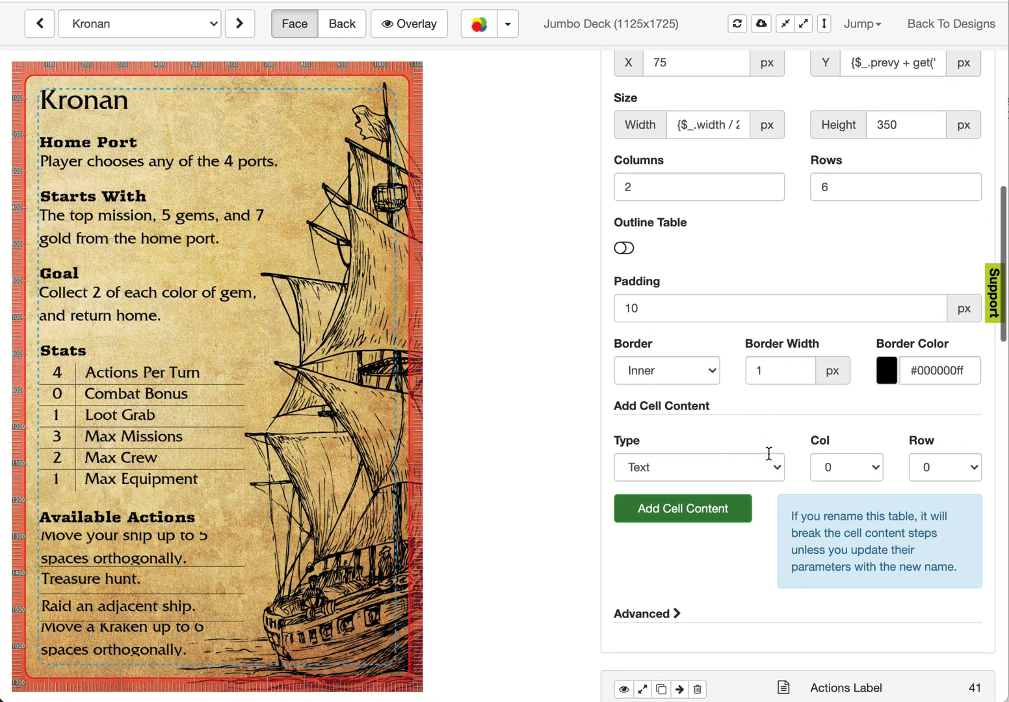
pyautogui.click(869, 479)
pyautogui.click(969, 474)
pyautogui.click(967, 474)
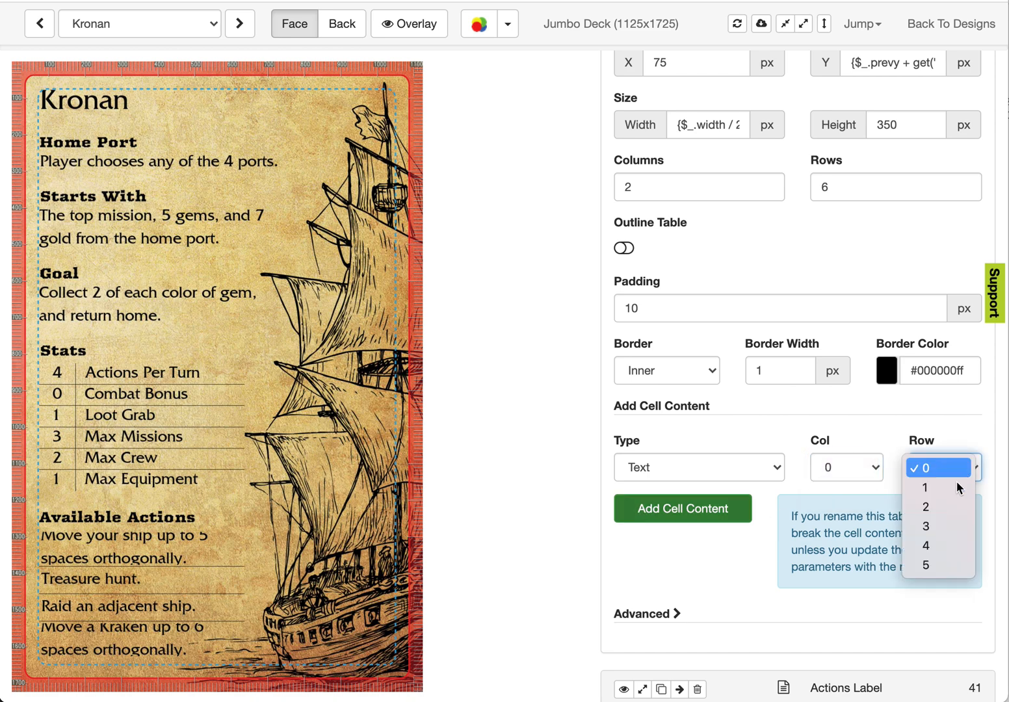
pyautogui.click(737, 509)
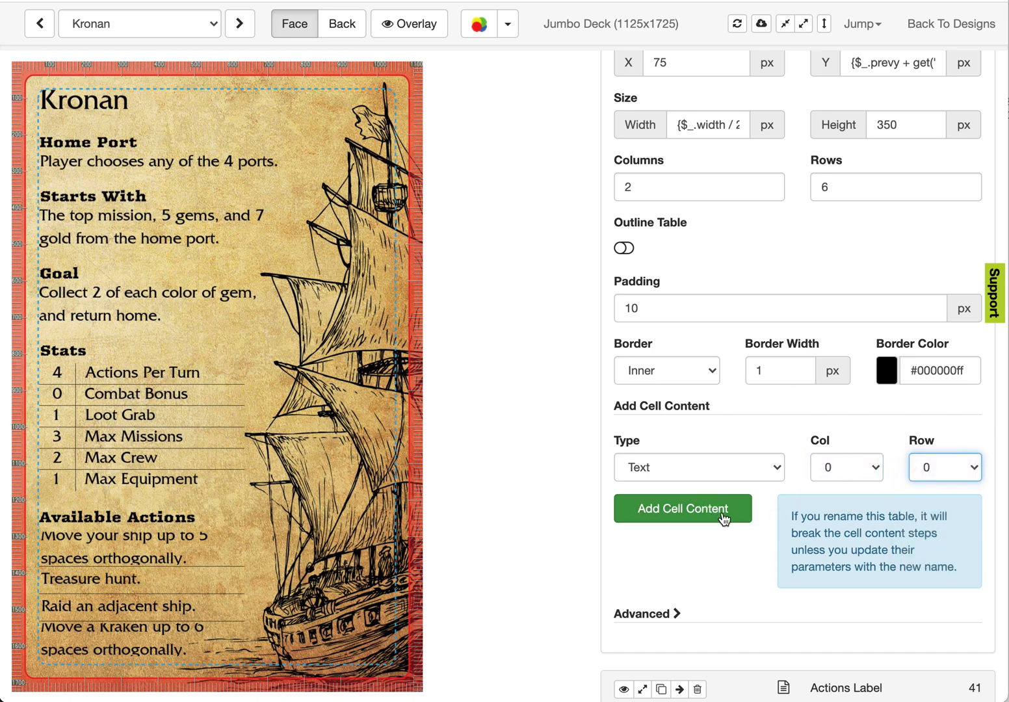
pyautogui.click(723, 514)
pyautogui.click(715, 469)
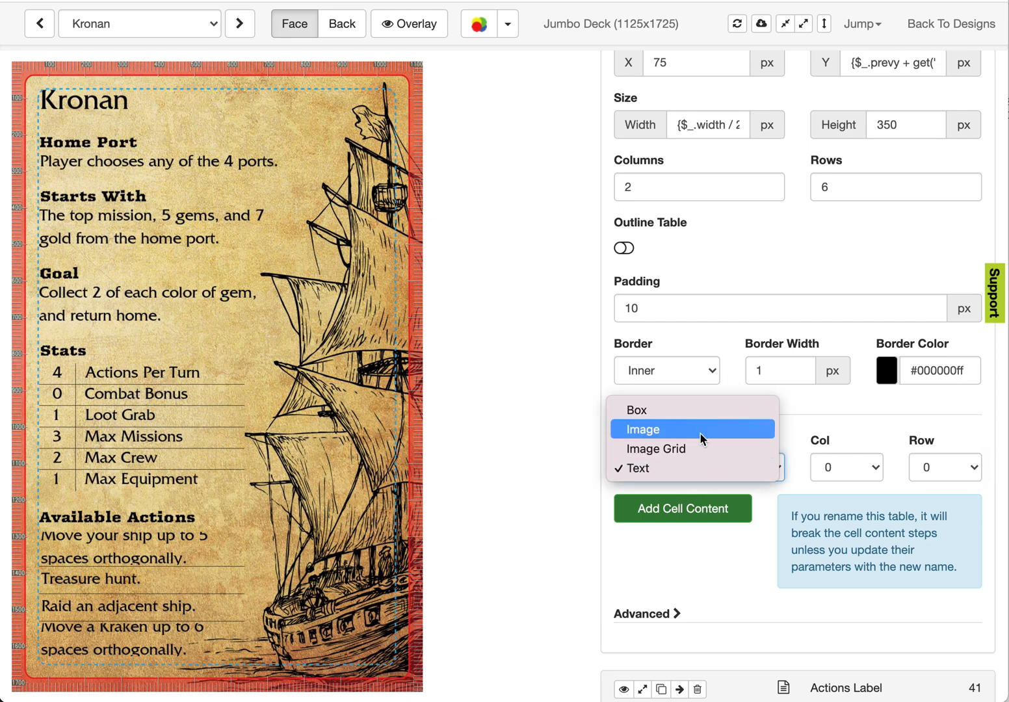
pyautogui.click(783, 536)
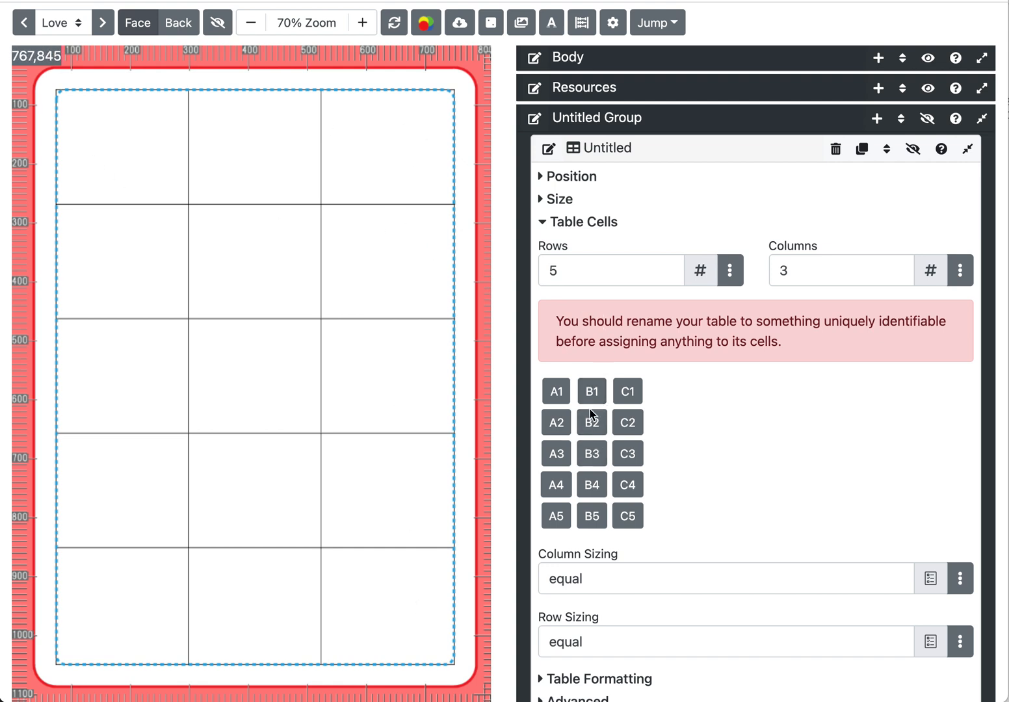
# - Back in the new editor, review the content types offered for cell A1 and the layer types offered for the group
pyautogui.click(558, 393)
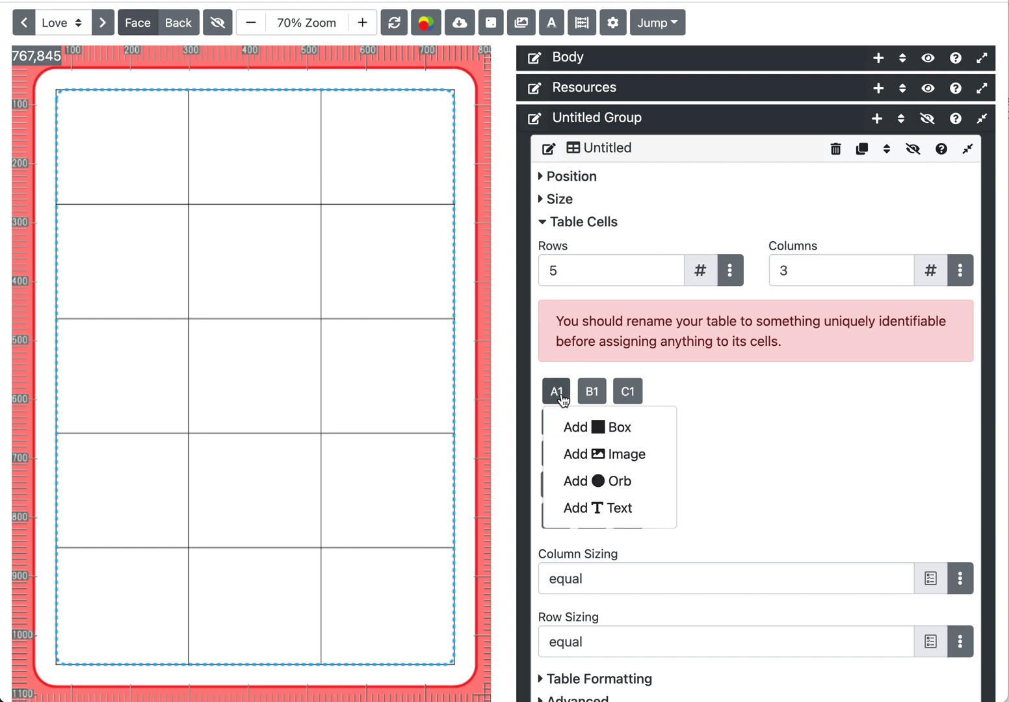
pyautogui.click(558, 393)
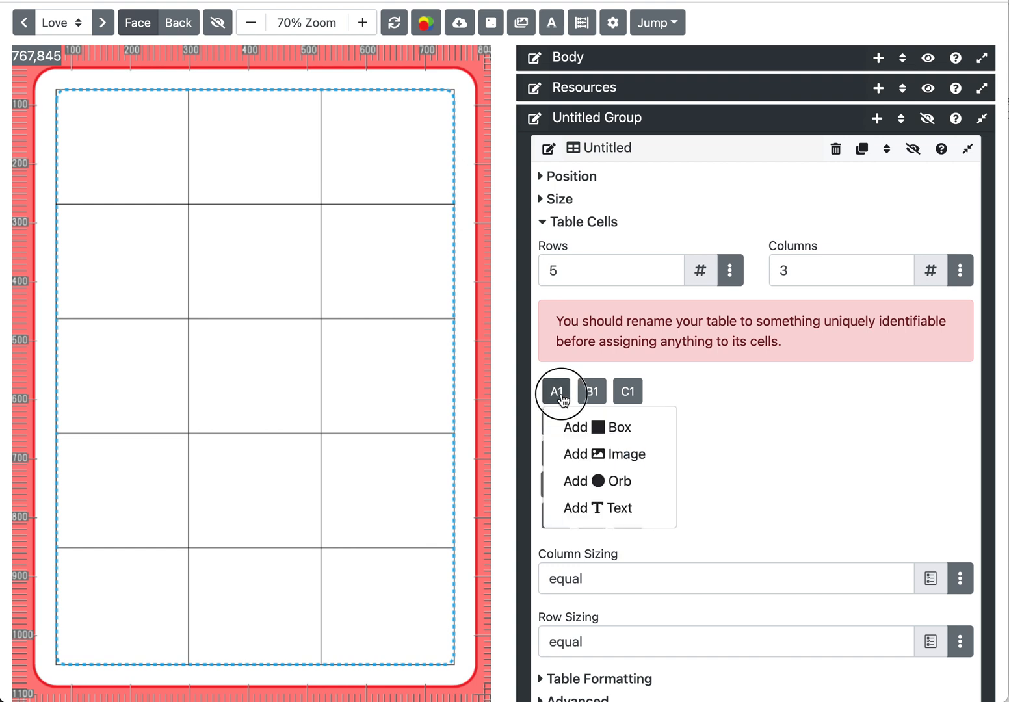
pyautogui.click(877, 118)
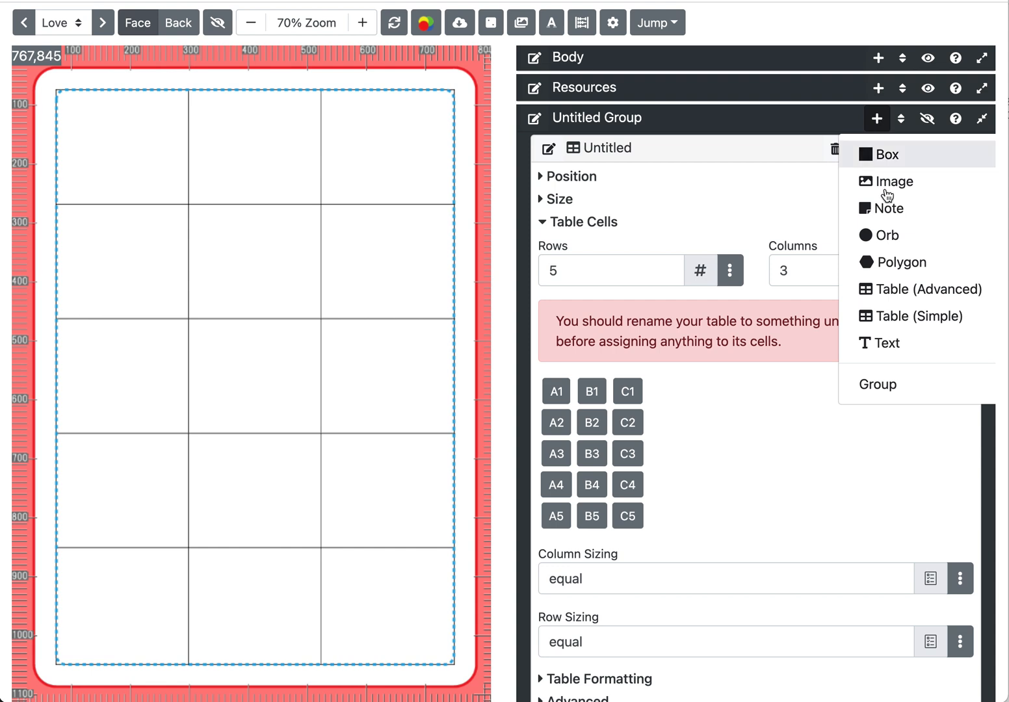
pyautogui.click(878, 119)
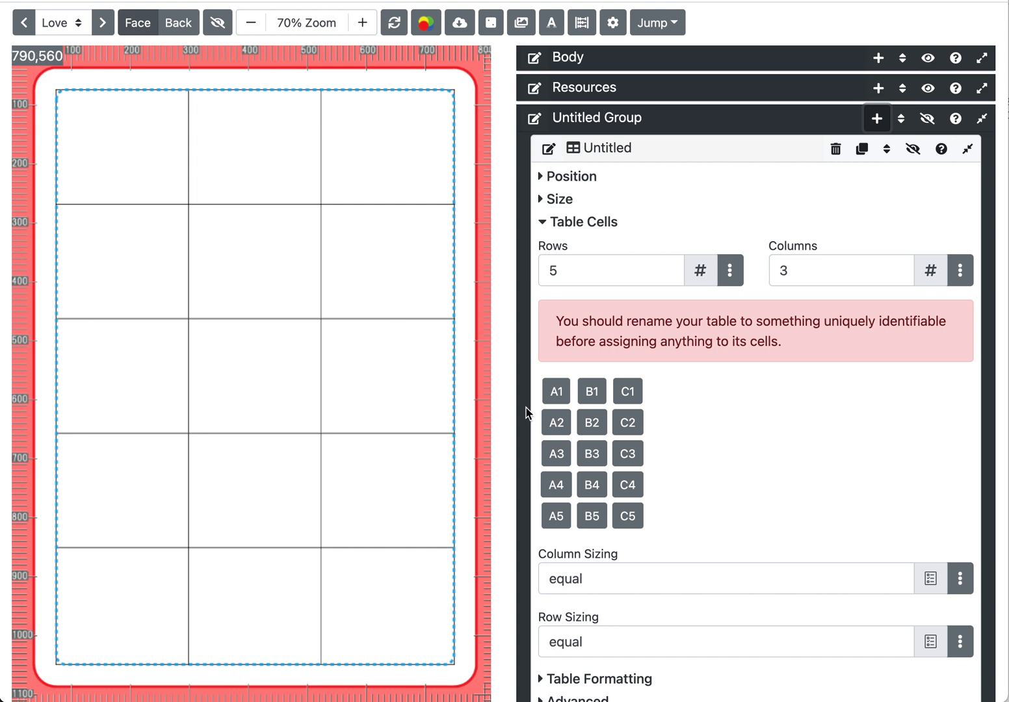
# - Change the table's cell grid to 3 rows and 2 columns
pyautogui.click(612, 263)
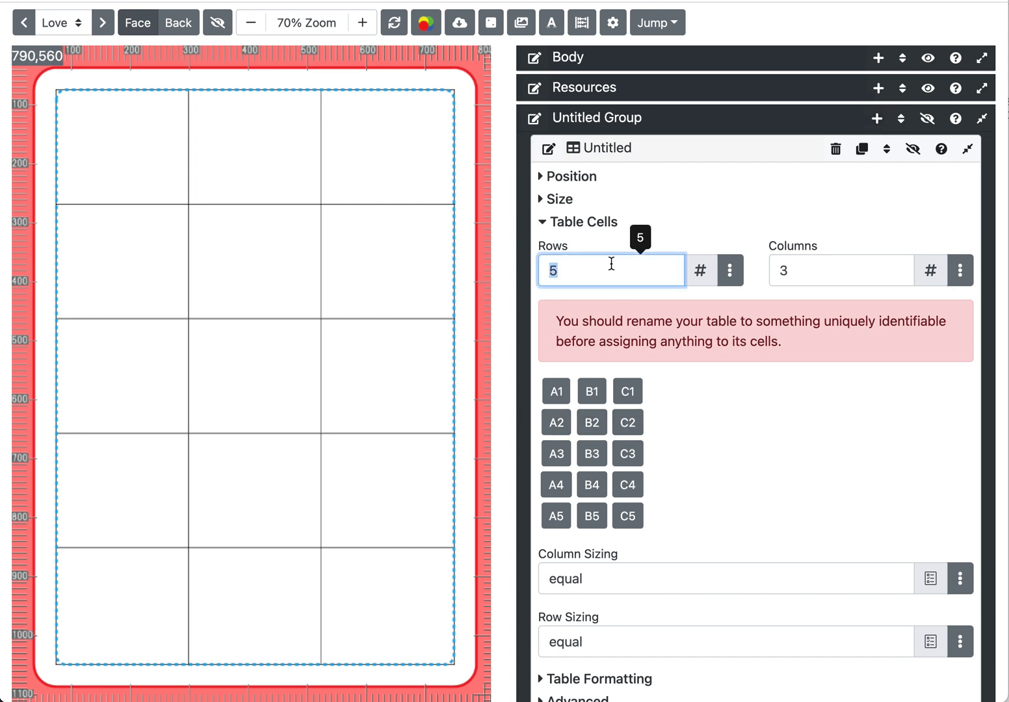
pyautogui.write('3')
pyautogui.click(811, 268)
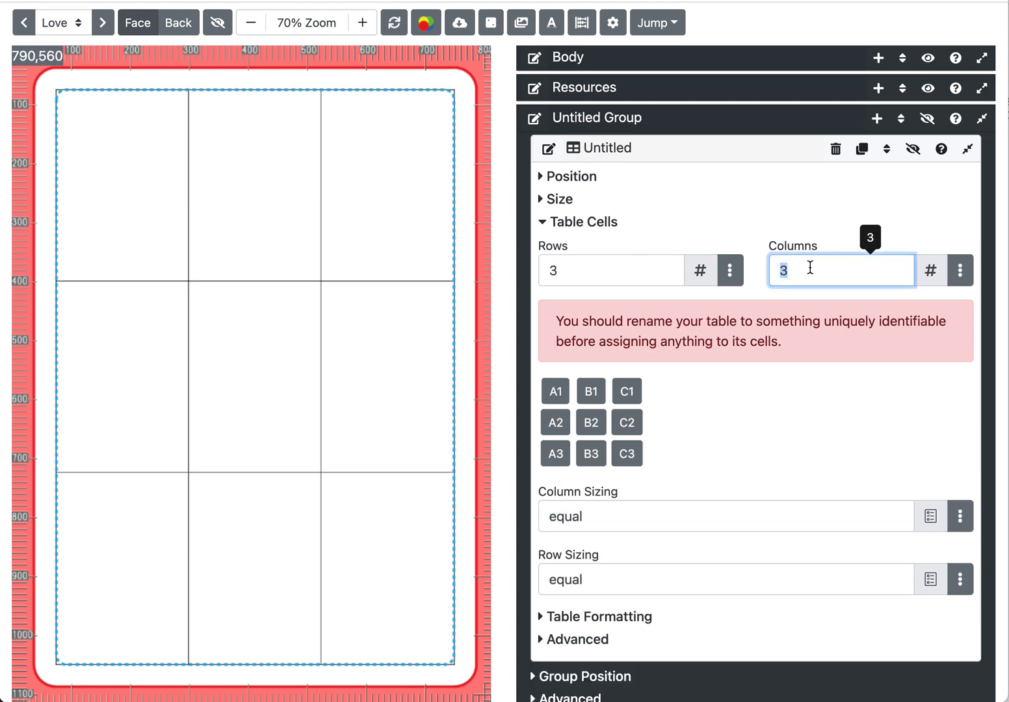
pyautogui.click(620, 248)
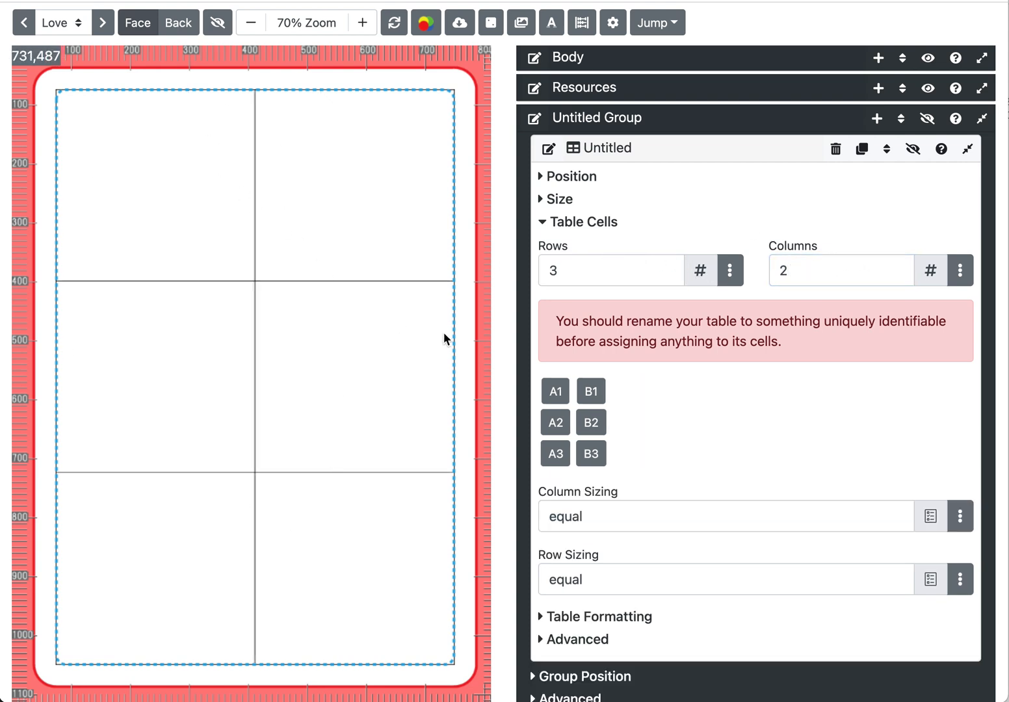
# - Add a box layer to cell A1 of the table
pyautogui.click(557, 393)
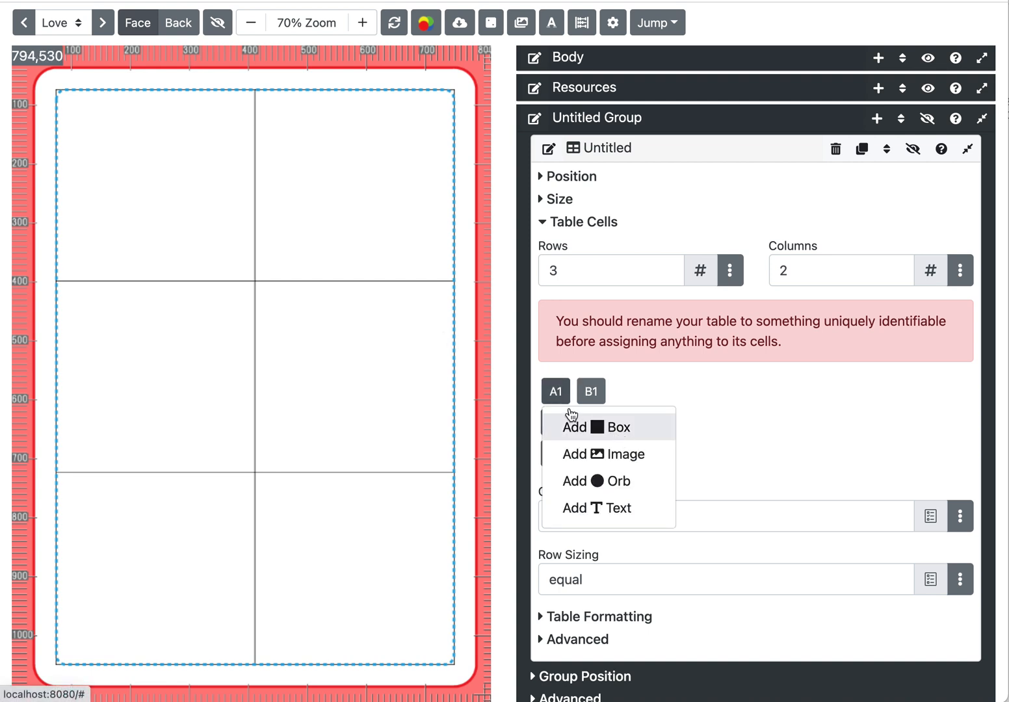
pyautogui.click(619, 429)
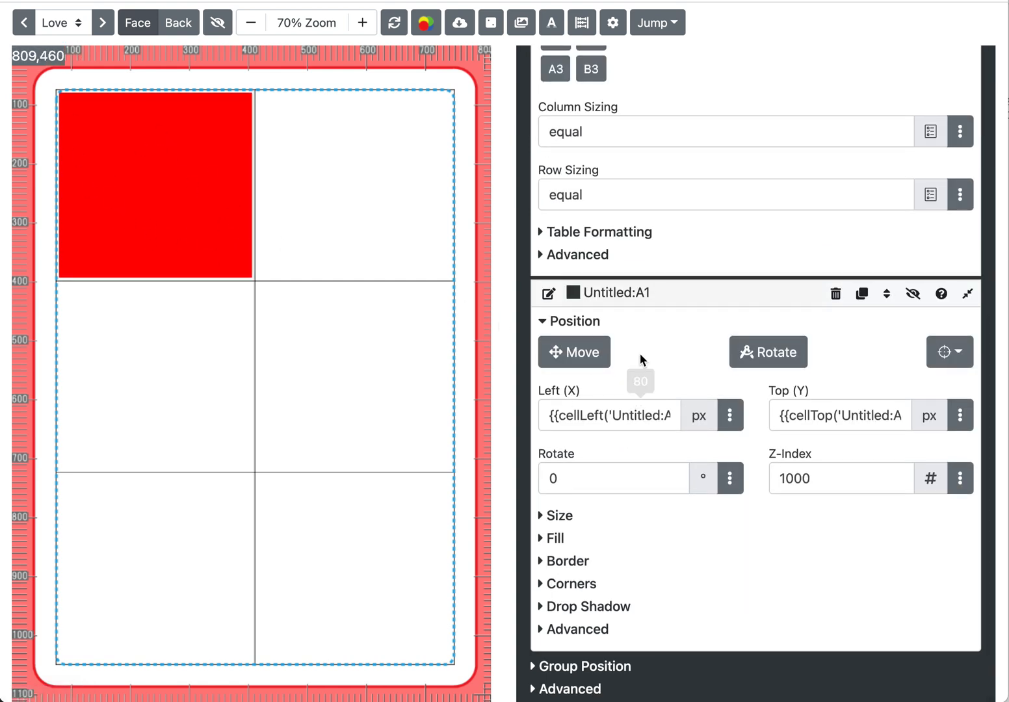
pyautogui.scroll(1, 639, 352)
pyautogui.scroll(6, 639, 352)
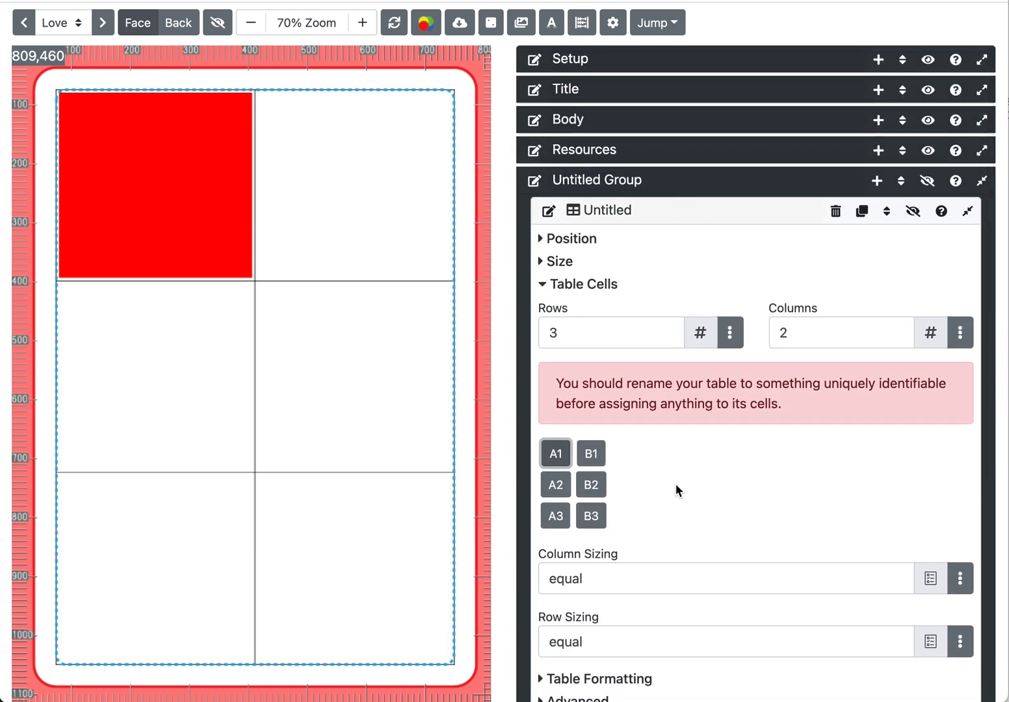
# - Examine how the A1 box's position and size fields are tied to the table cell
pyautogui.scroll(-6, 676, 484)
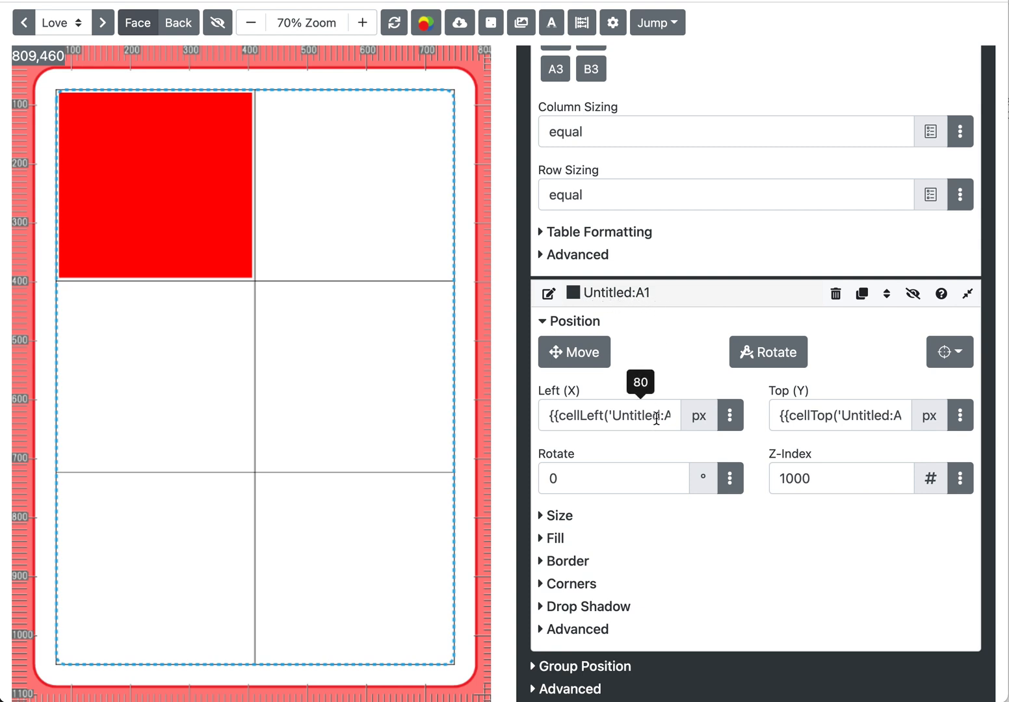
pyautogui.moveTo(656, 417); pyautogui.dragTo(684, 416)
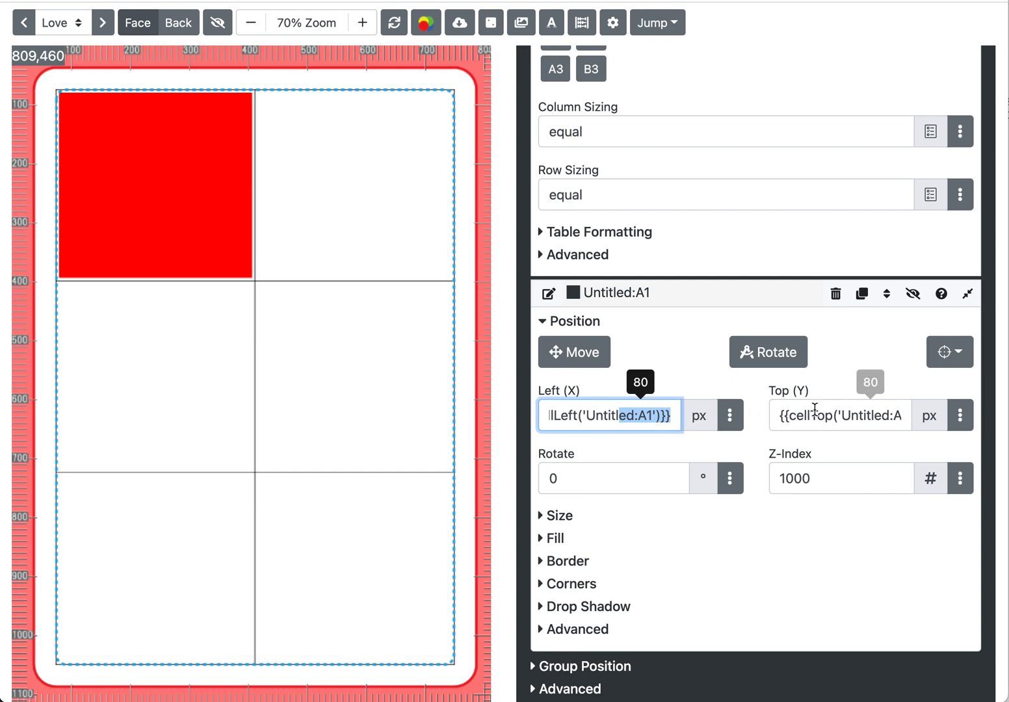
pyautogui.click(656, 295)
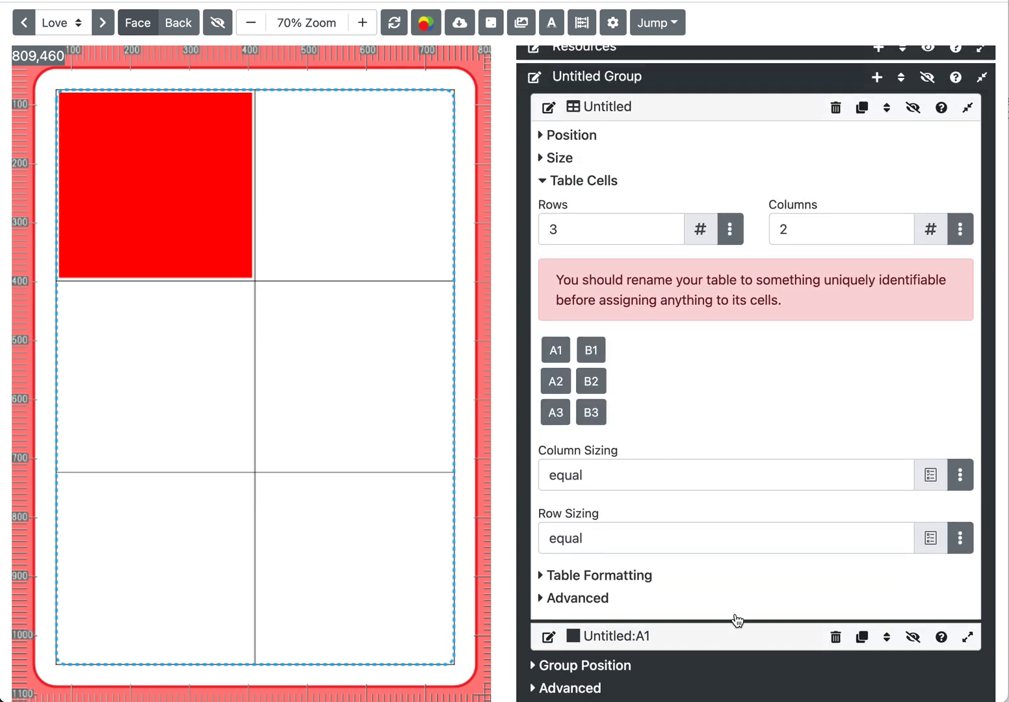
pyautogui.click(688, 639)
pyautogui.scroll(-5, 728, 439)
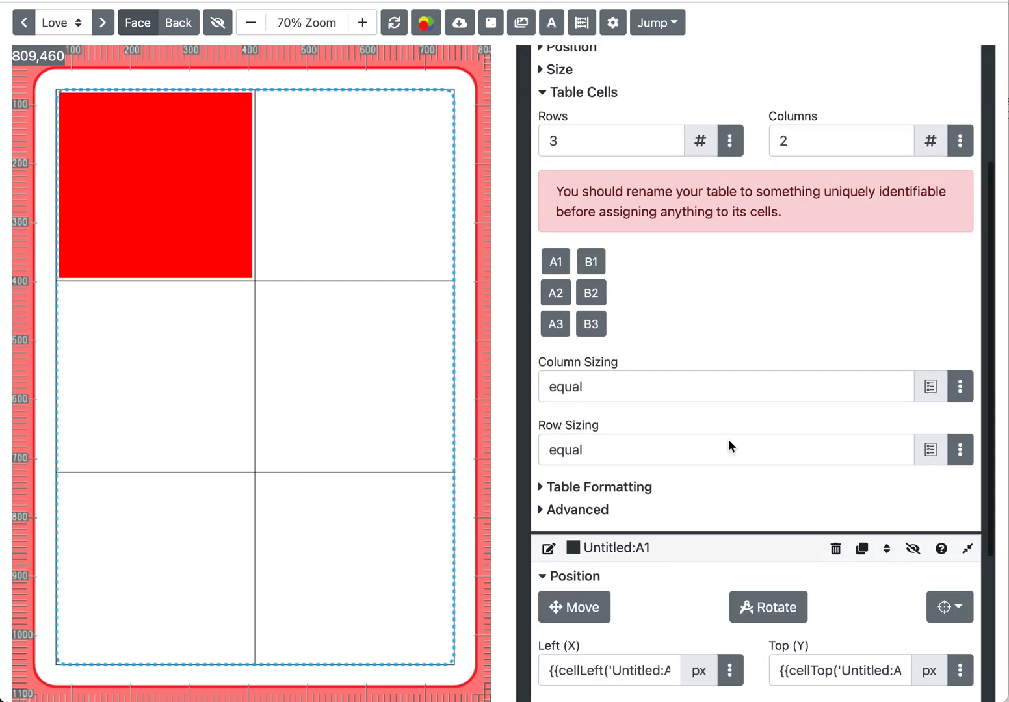
pyautogui.scroll(4, 728, 439)
pyautogui.scroll(4, 729, 440)
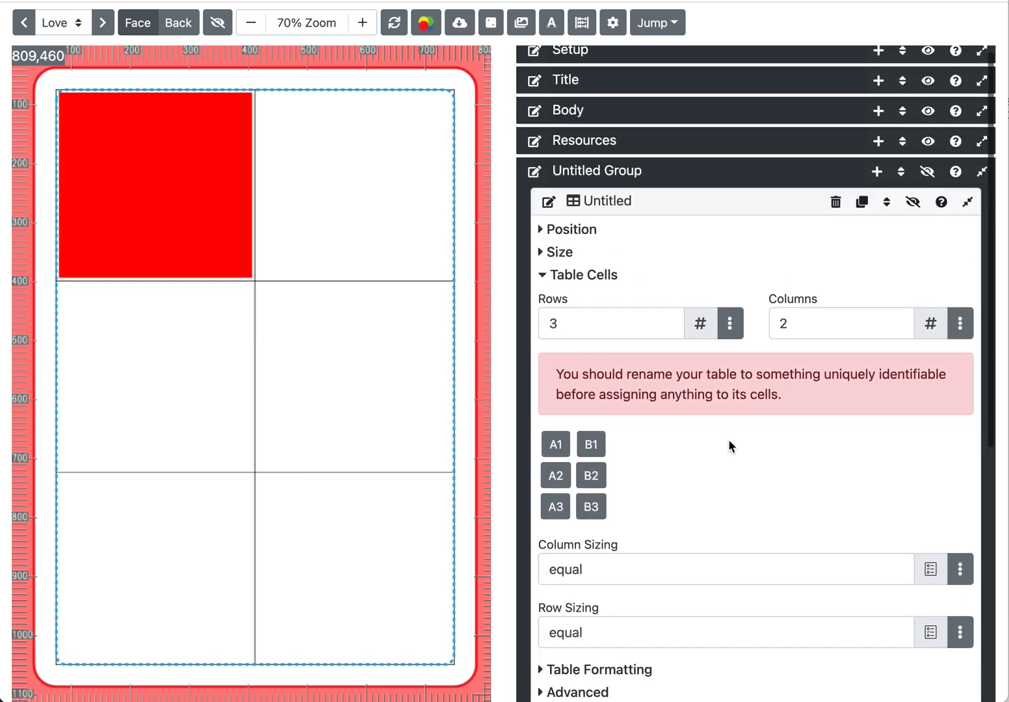
pyautogui.scroll(-1, 729, 441)
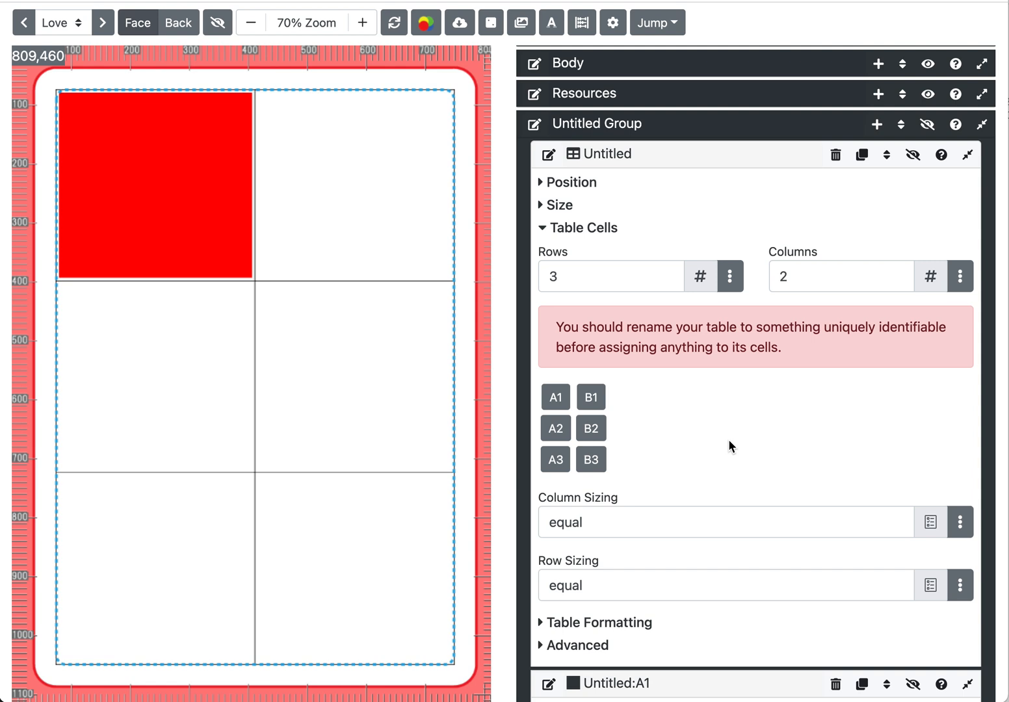
pyautogui.scroll(-6, 728, 439)
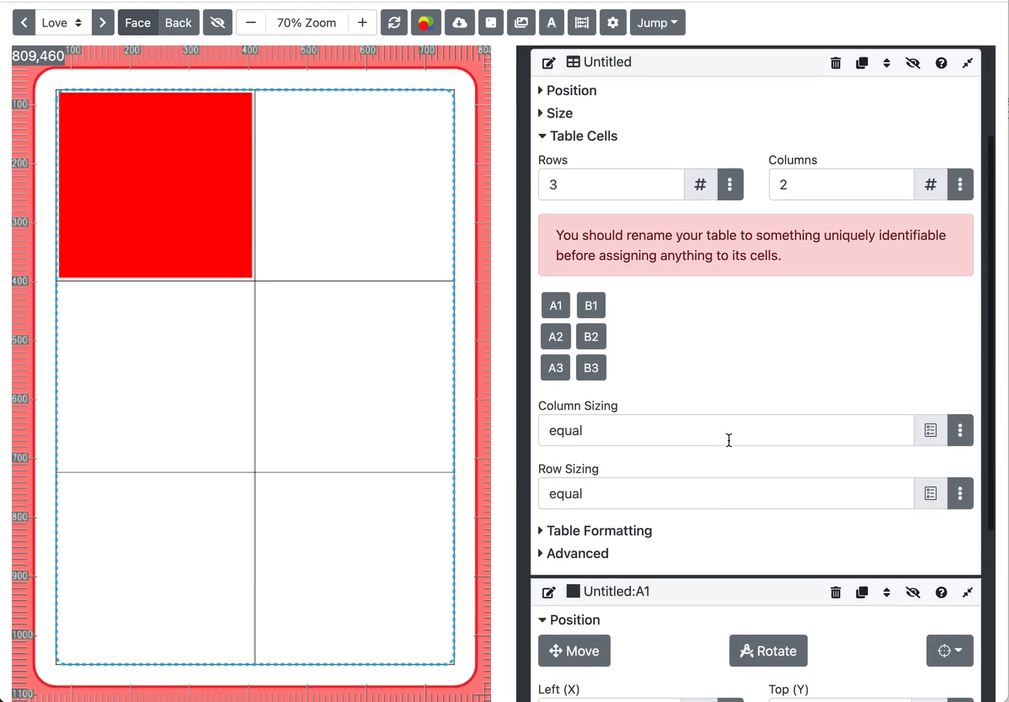
pyautogui.click(558, 517)
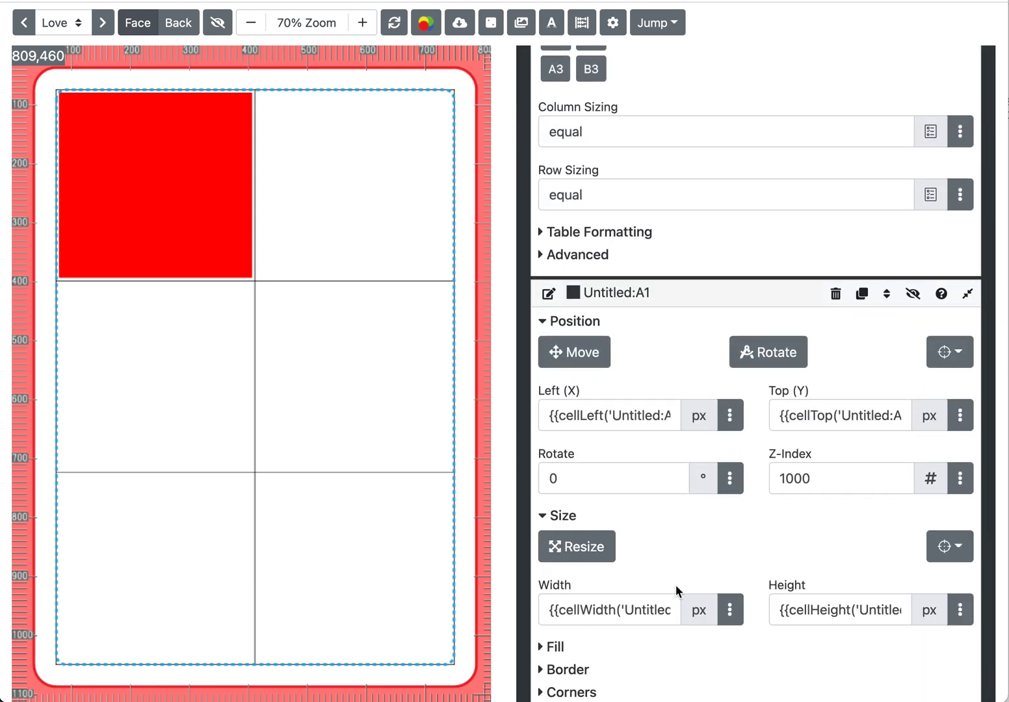
pyautogui.scroll(-2, 676, 585)
pyautogui.scroll(9, 646, 510)
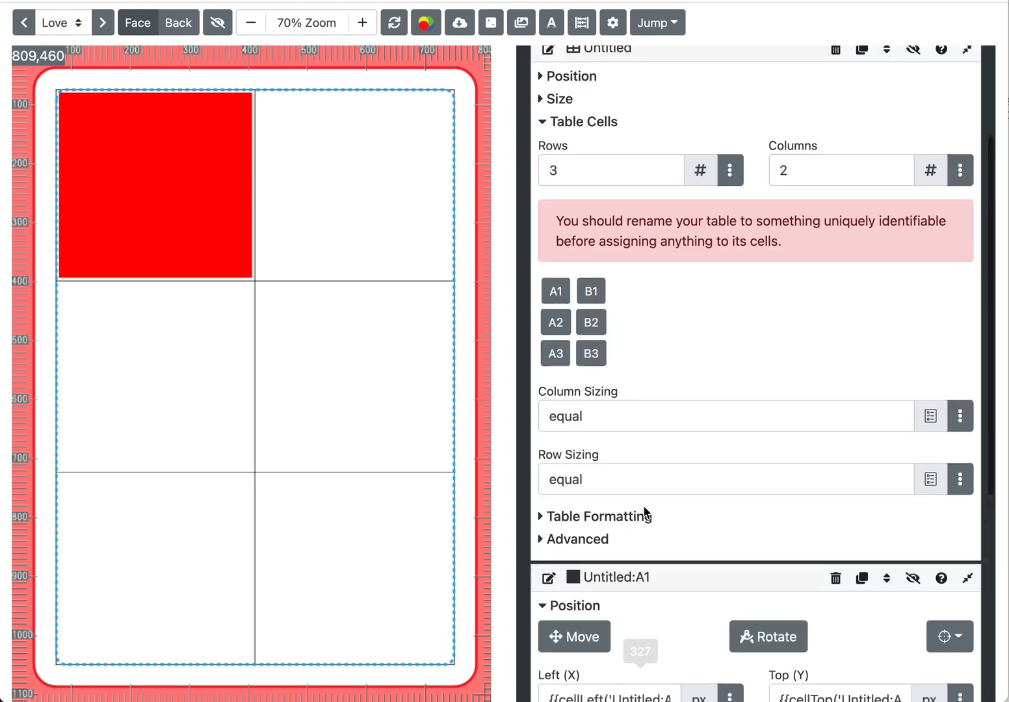
# - Inspect the table name reference inside the A1 box's Left and Top expressions, along with its Z-Index
pyautogui.moveTo(573, 383); pyautogui.dragTo(580, 389)
pyautogui.click(579, 388)
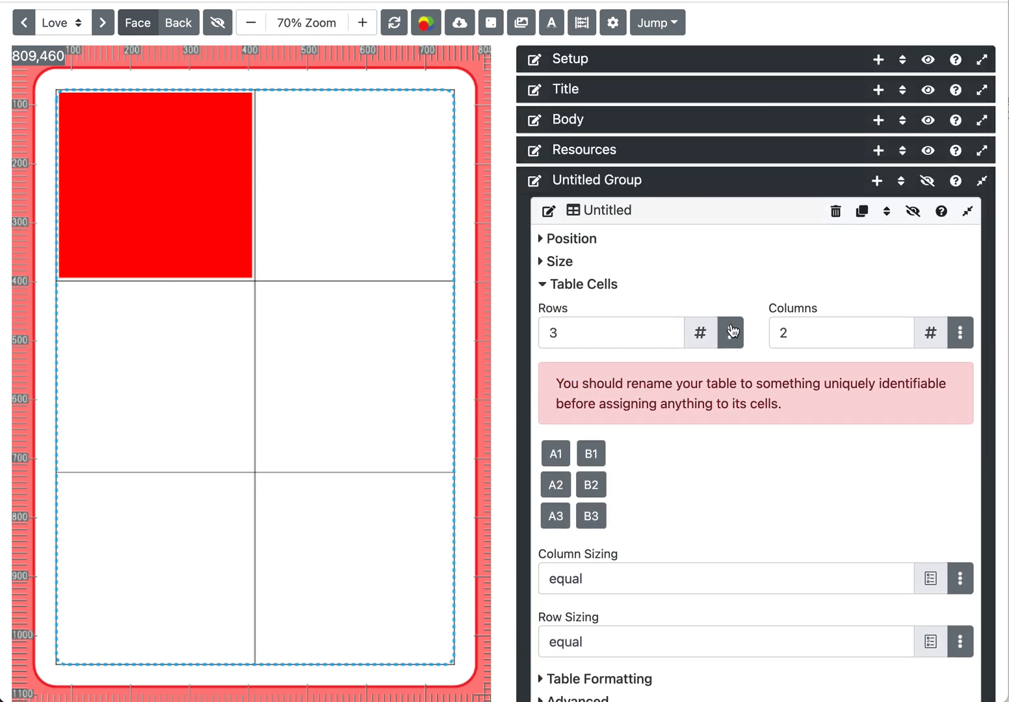
pyautogui.scroll(-8, 712, 417)
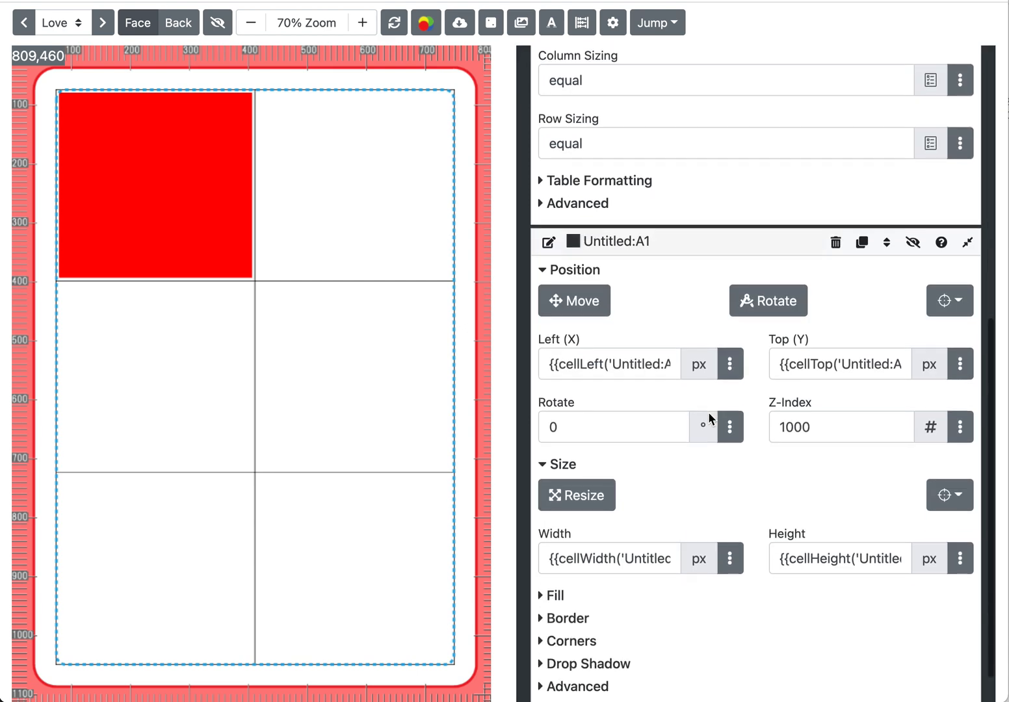
pyautogui.moveTo(615, 317)
pyautogui.mouseDown()
pyautogui.moveTo(660, 316)
pyautogui.moveTo(634, 318)
pyautogui.mouseUp()
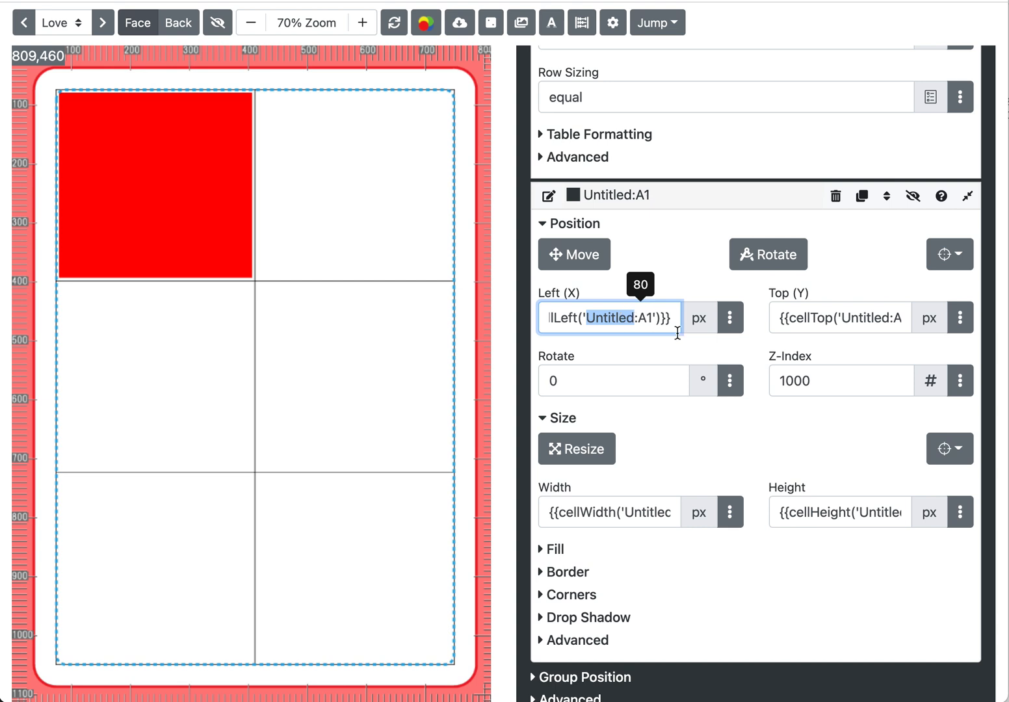
pyautogui.moveTo(816, 325)
pyautogui.moveTo(846, 318); pyautogui.dragTo(889, 318)
pyautogui.click(867, 366)
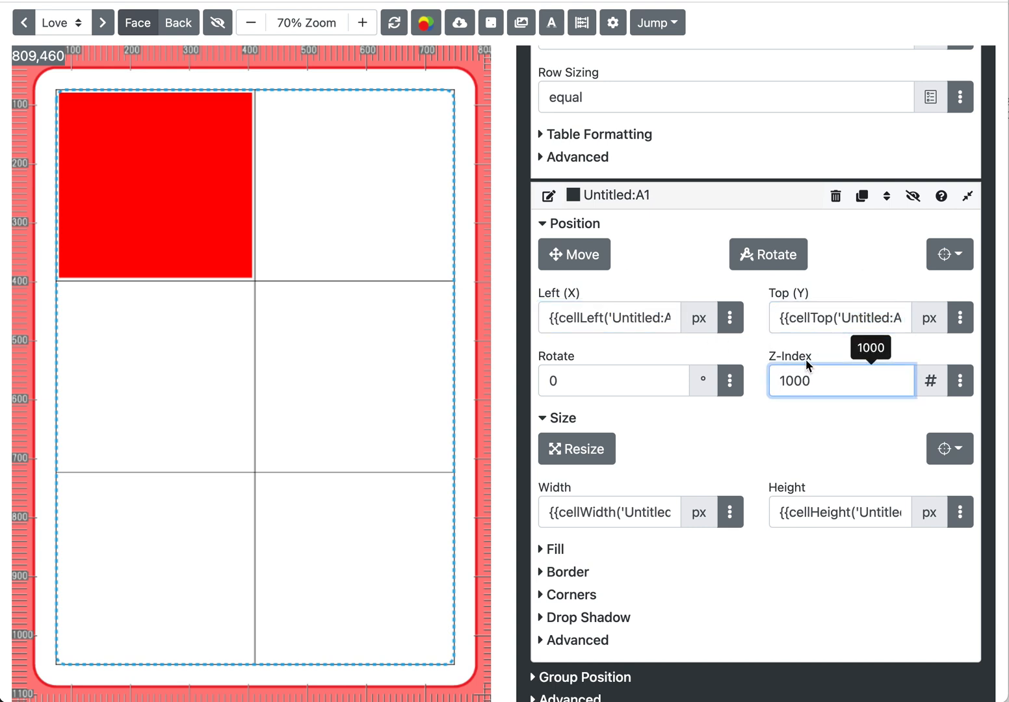
# - Rename the table layer to Table Advanced and check the table name used in the A1 box's position expressions
pyautogui.scroll(7, 806, 359)
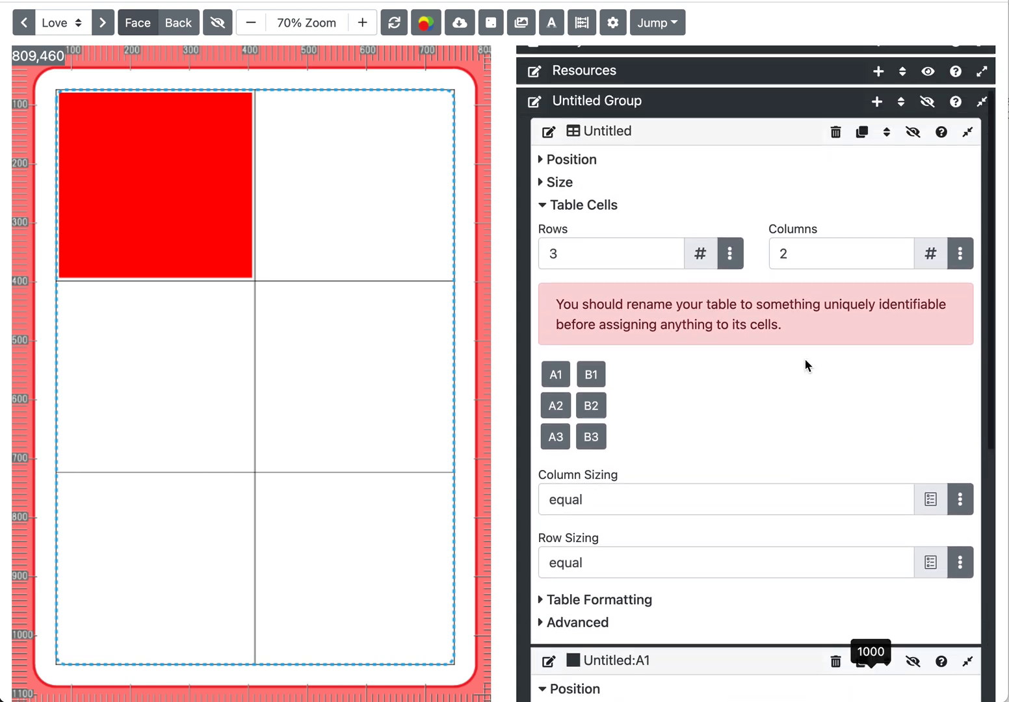
pyautogui.click(548, 133)
pyautogui.click(585, 131)
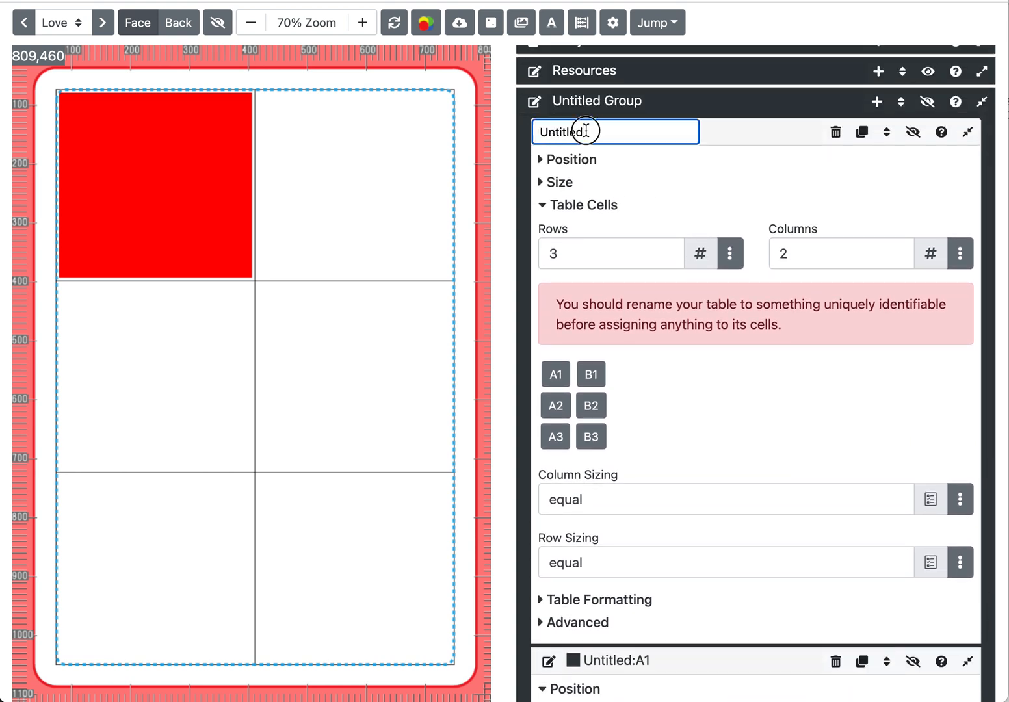
pyautogui.doubleClick(585, 132)
pyautogui.write('Table Advanced')
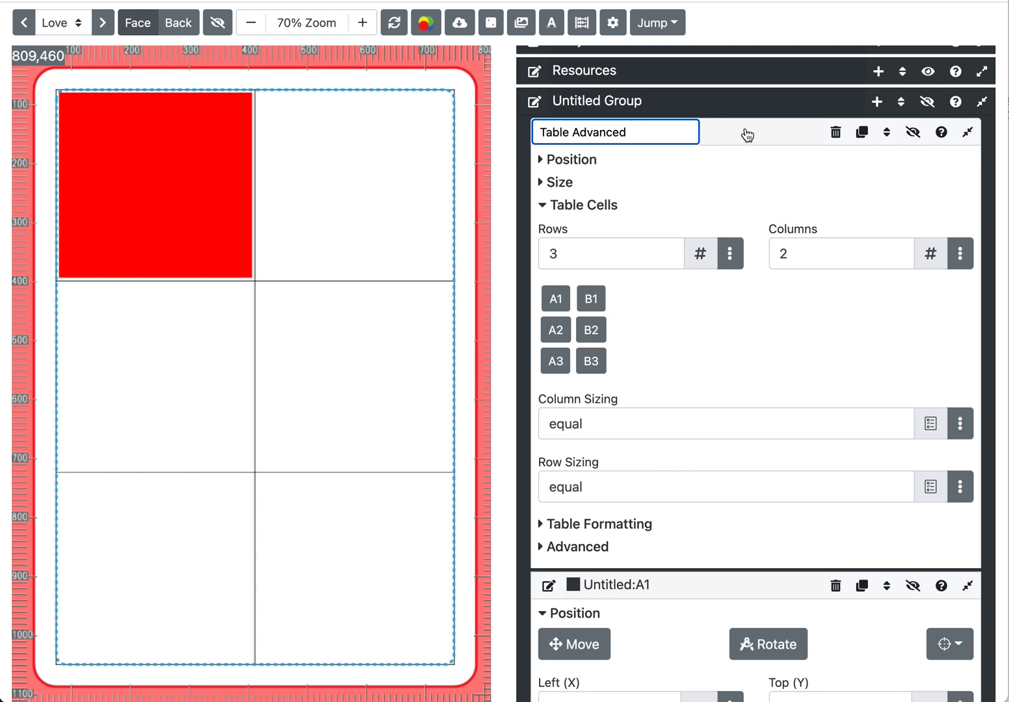
pyautogui.press('Return')
pyautogui.scroll(-4, 695, 503)
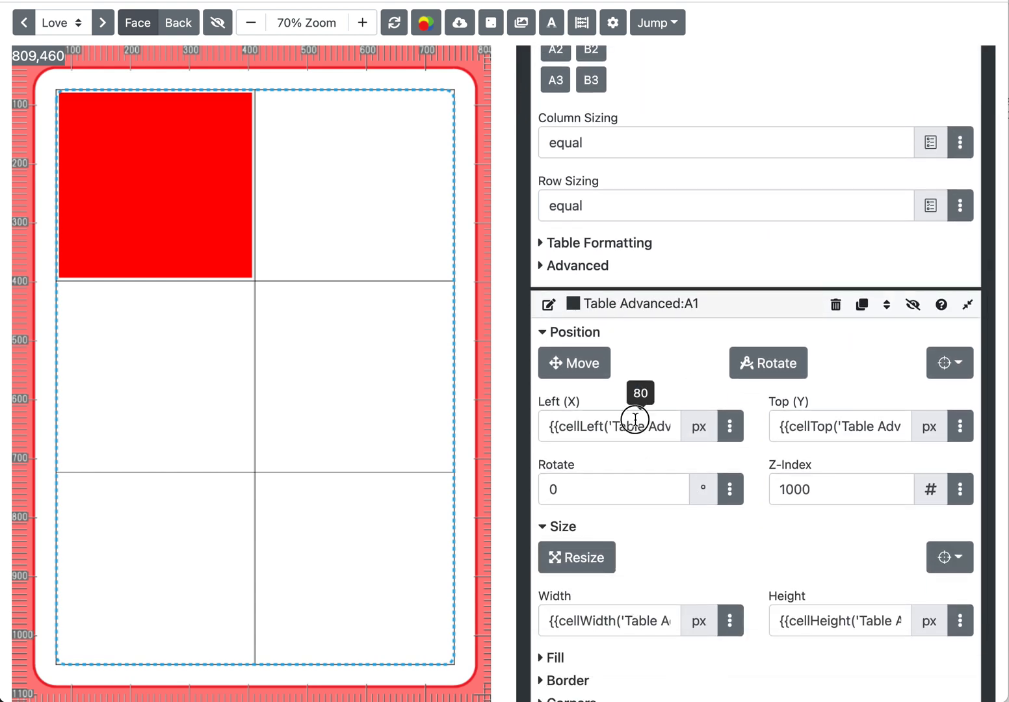
pyautogui.click(639, 428)
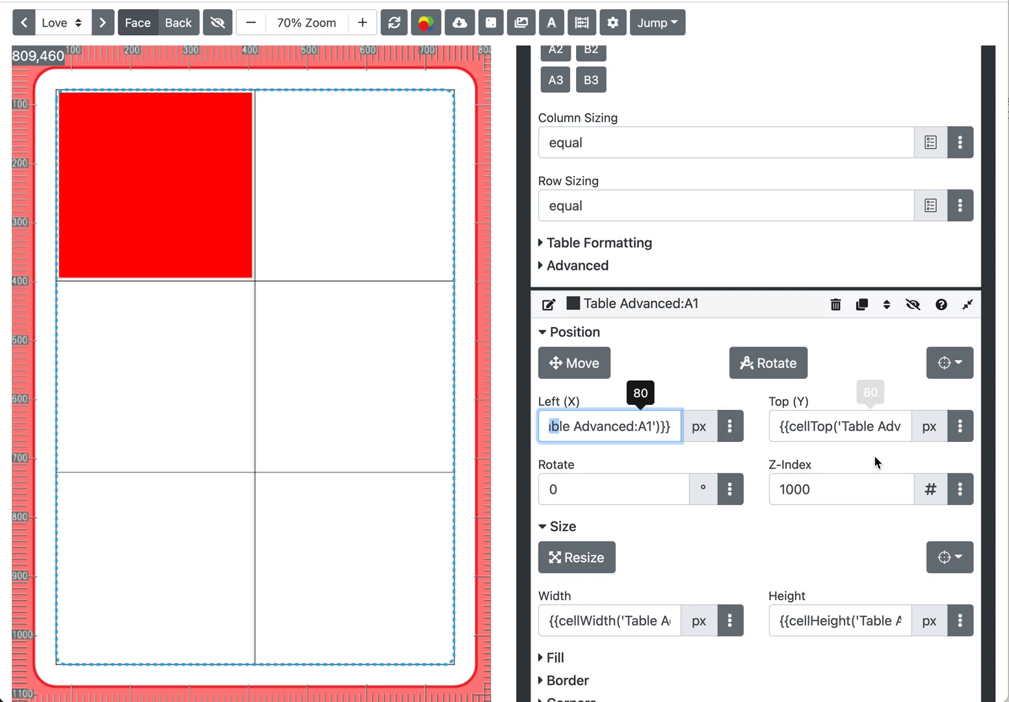
pyautogui.scroll(-2, 855, 498)
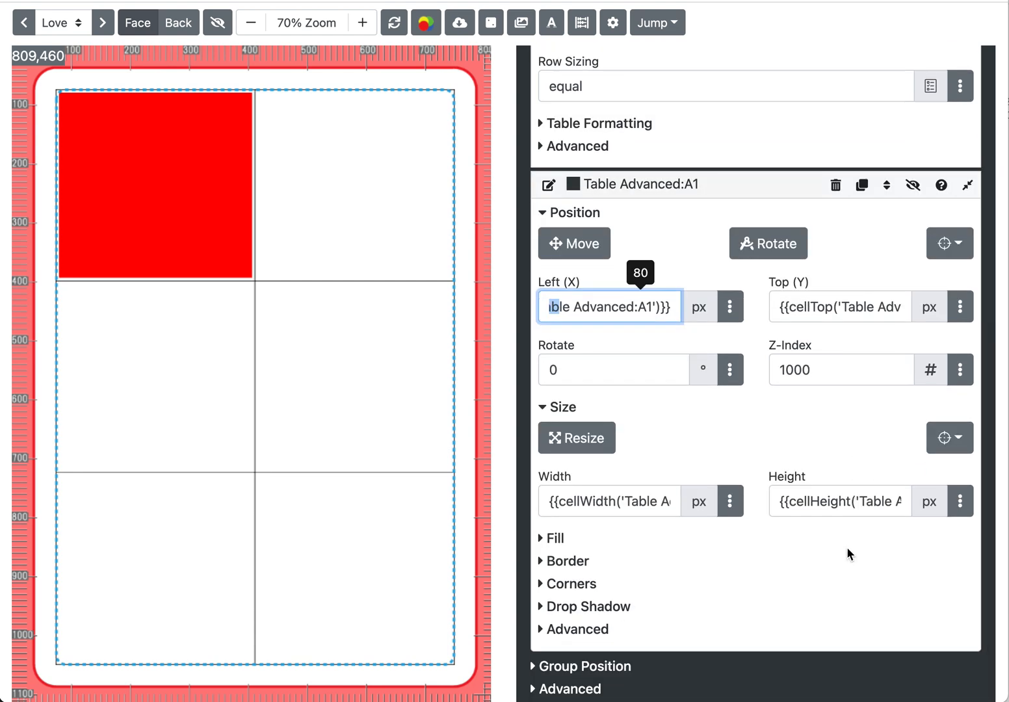
# - Add an image layer to cell B1 and an orb layer to cell A2 of the table
pyautogui.scroll(4, 849, 552)
pyautogui.click(722, 424)
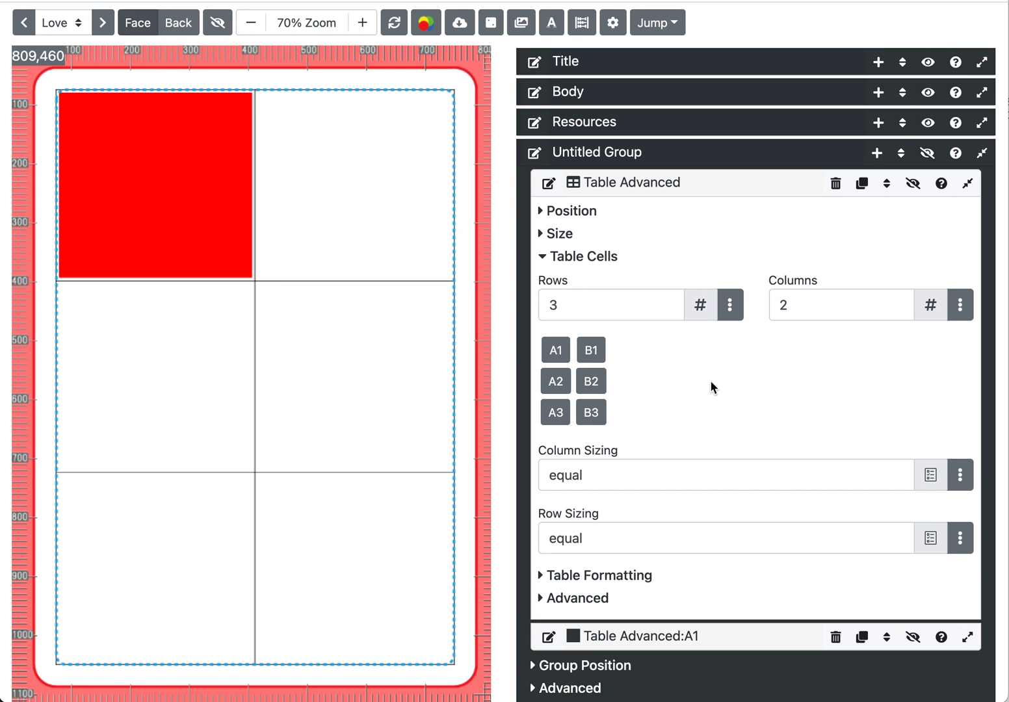
pyautogui.click(591, 350)
pyautogui.click(663, 414)
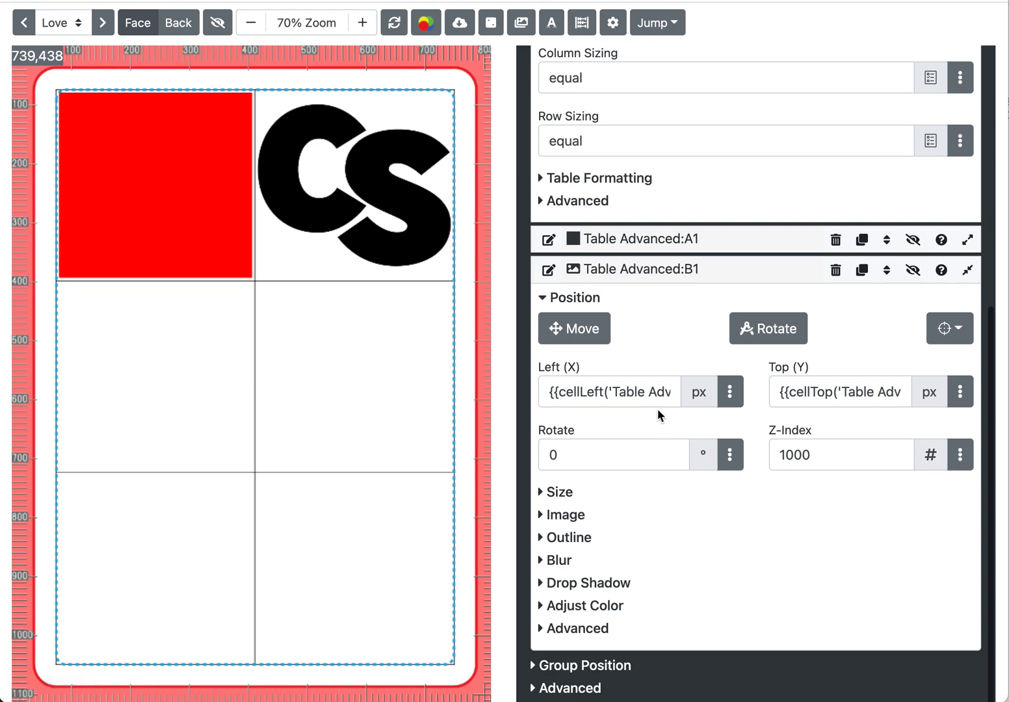
pyautogui.scroll(2, 647, 290)
pyautogui.scroll(5, 652, 273)
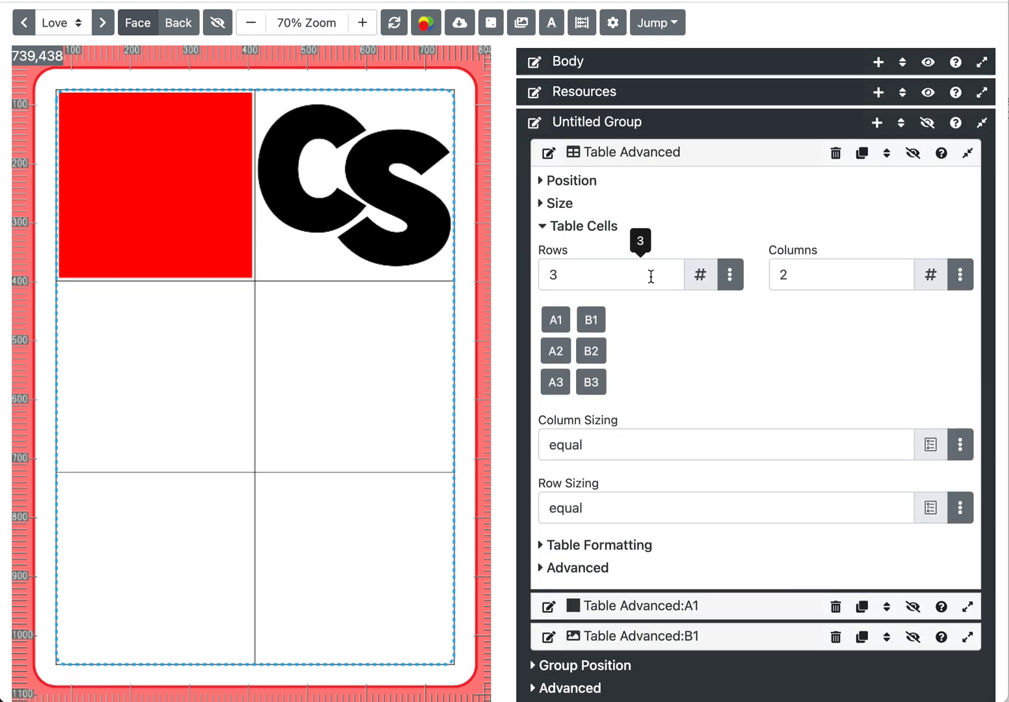
pyautogui.click(557, 353)
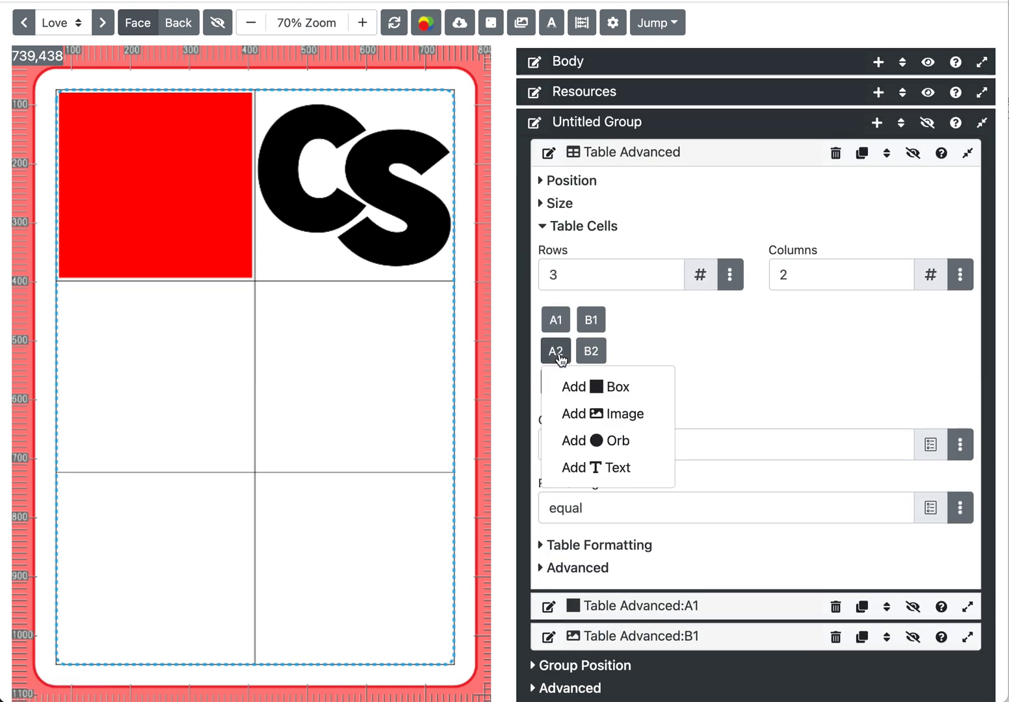
pyautogui.click(601, 441)
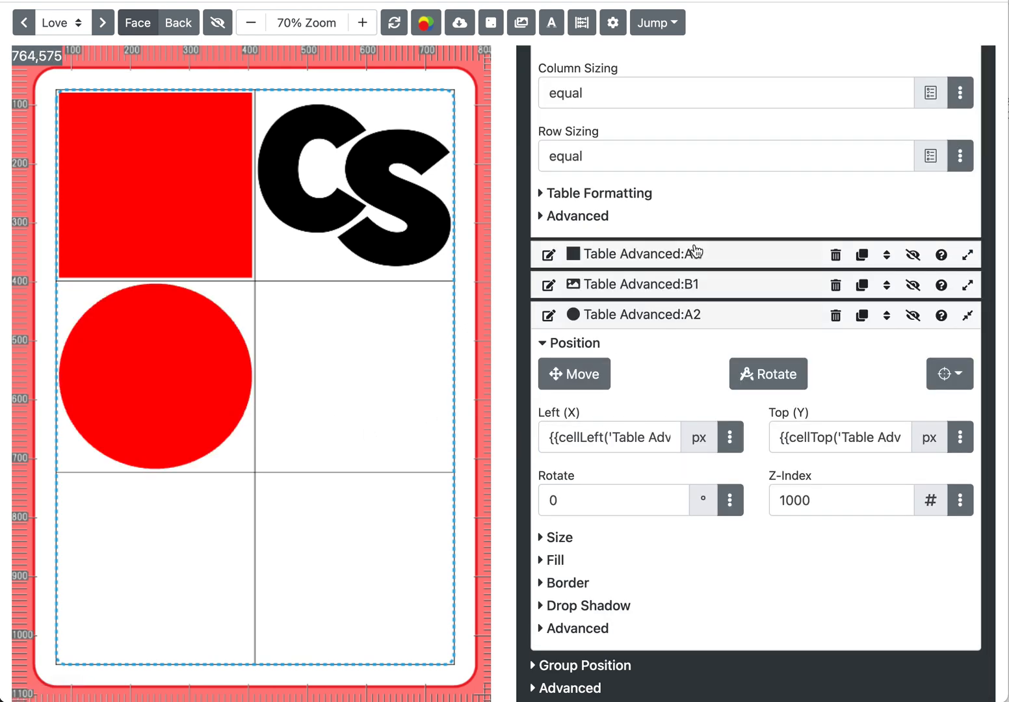
# - Add a text layer to cell B3 and a box layer to cell B2 of the table
pyautogui.click(711, 323)
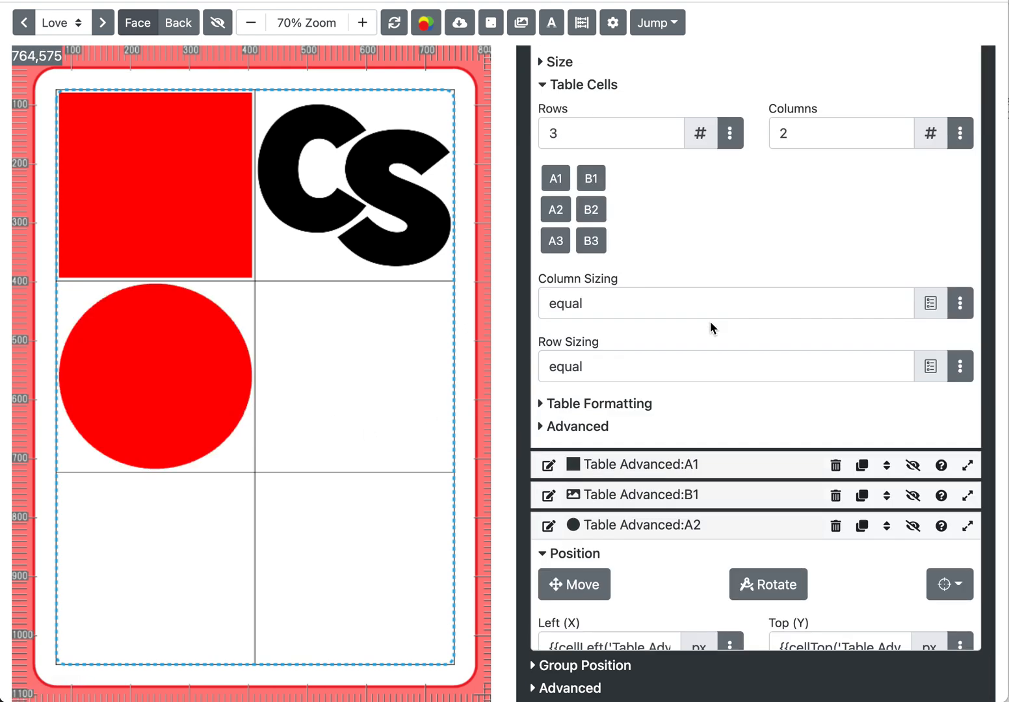
pyautogui.click(594, 359)
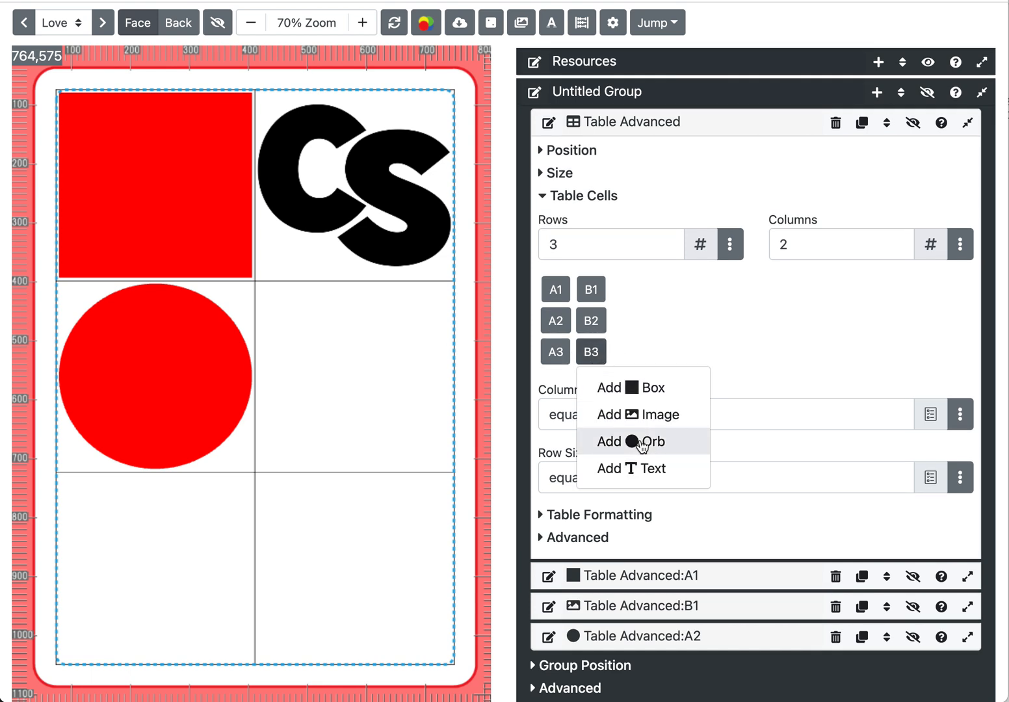
pyautogui.click(646, 469)
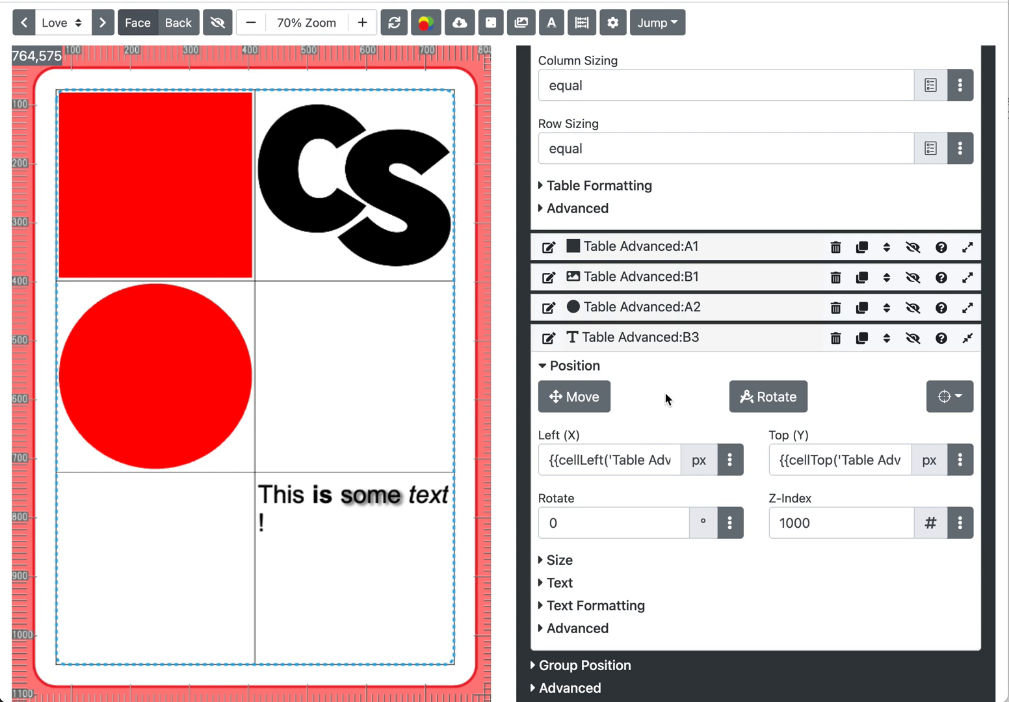
pyautogui.scroll(6, 625, 338)
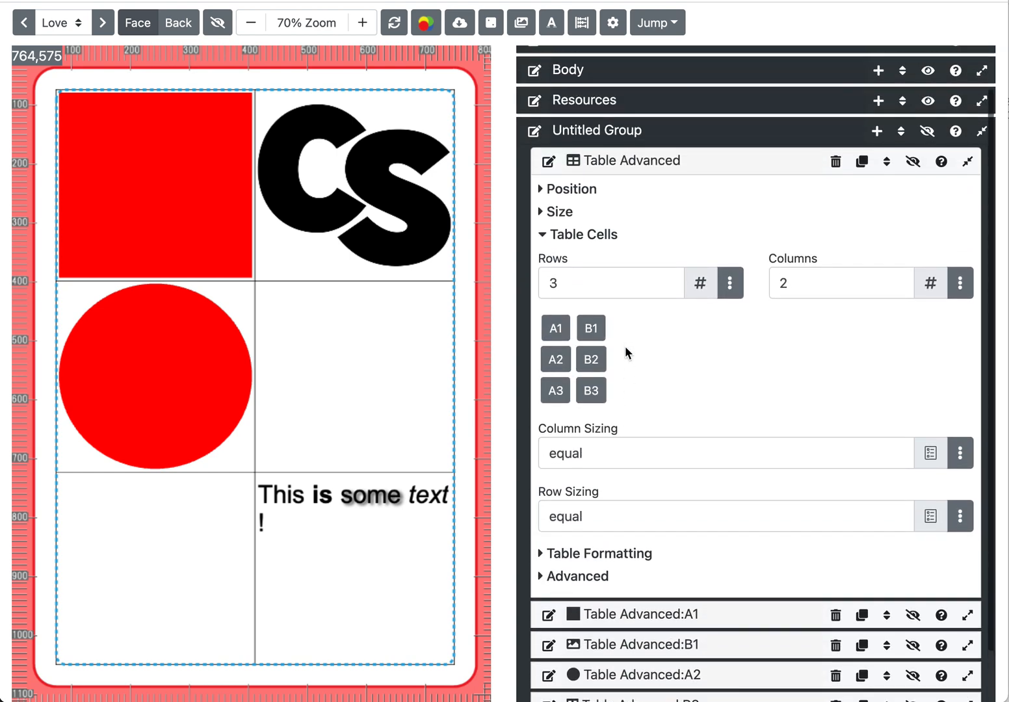
pyautogui.click(590, 360)
pyautogui.click(641, 396)
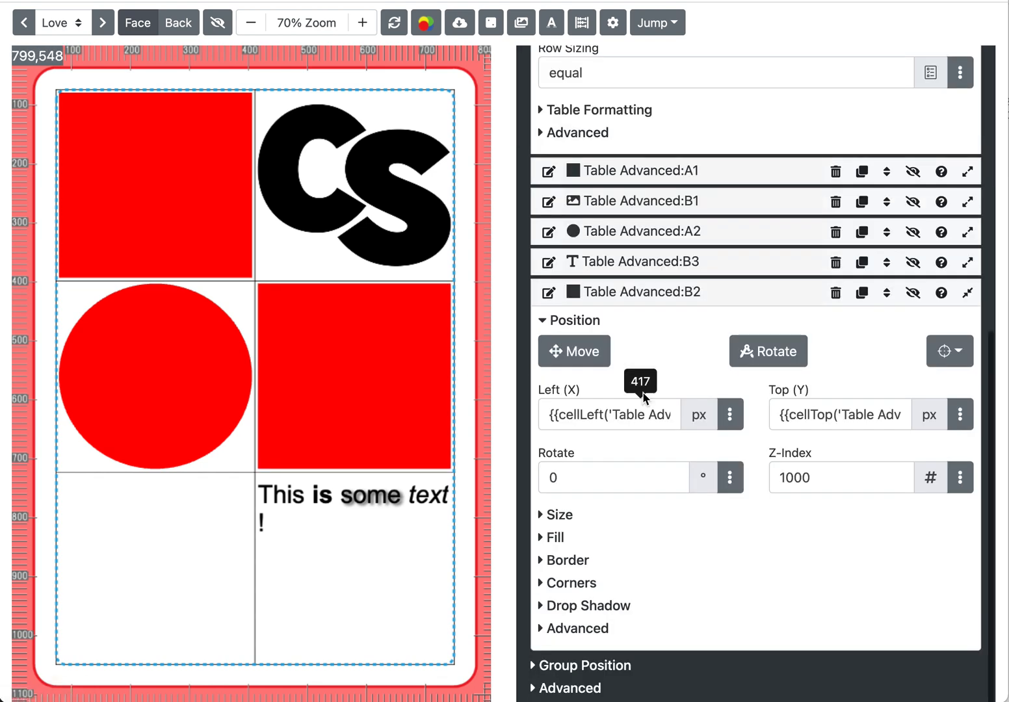
# - Add a text layer to cell B2 of the table, on top of the existing box layer, and collapse the new layer's settings
pyautogui.scroll(3, 623, 347)
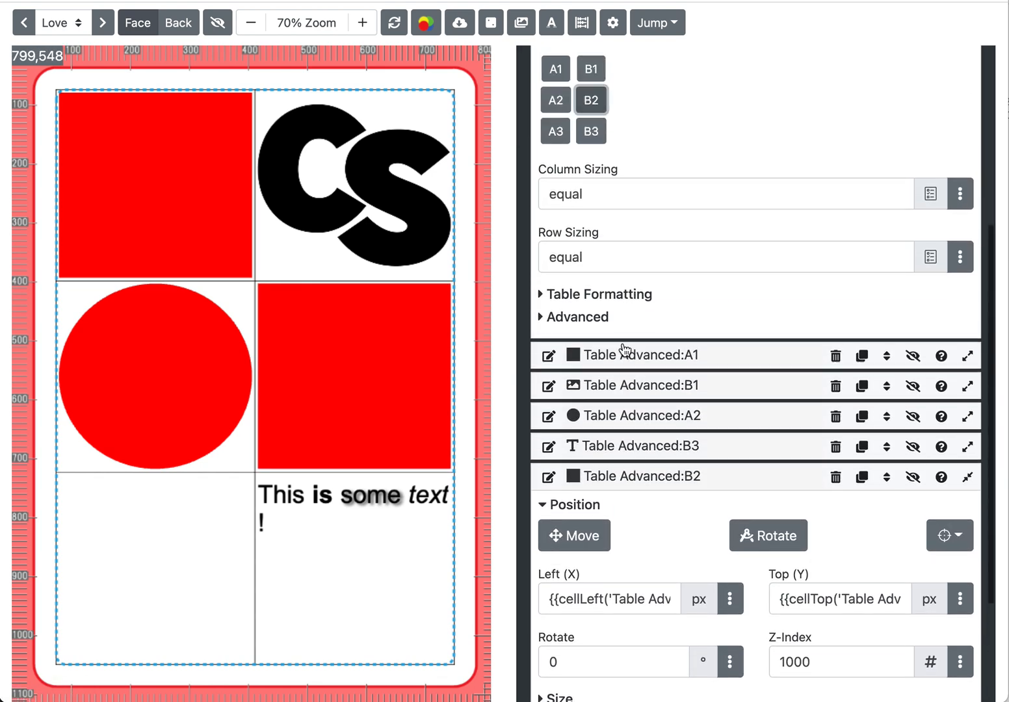
pyautogui.click(643, 483)
pyautogui.click(590, 261)
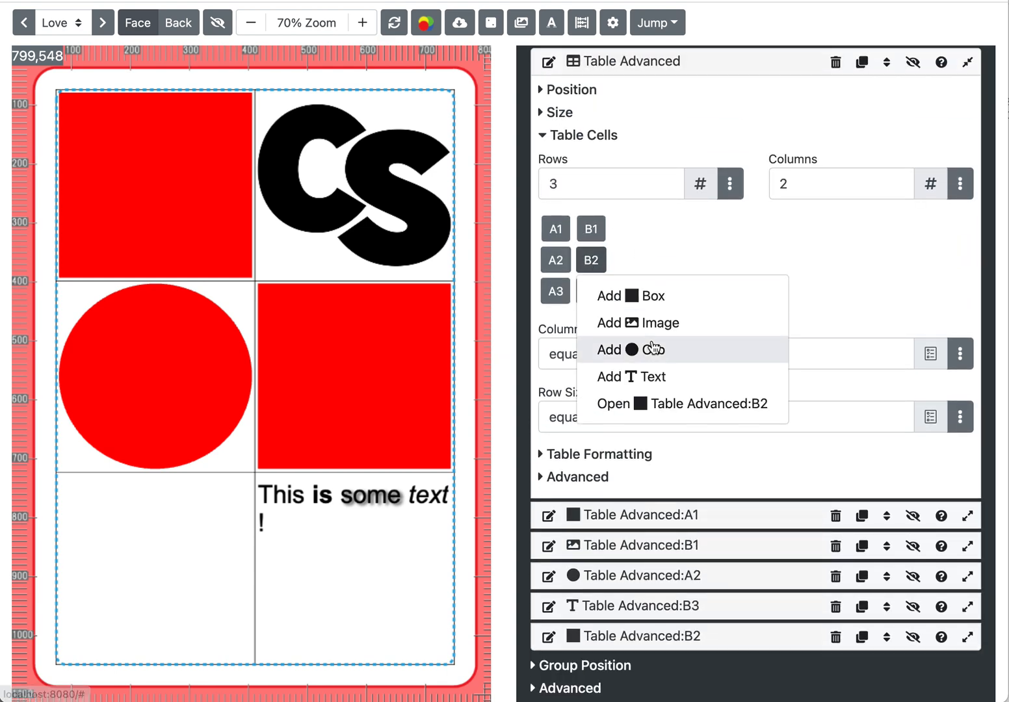
pyautogui.click(672, 385)
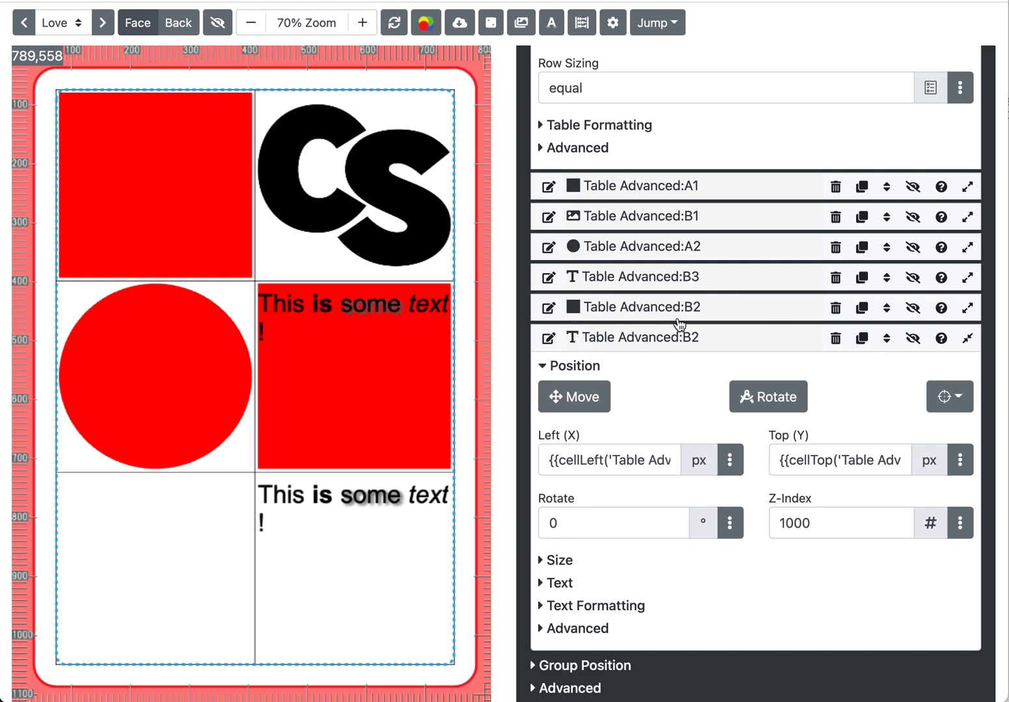
pyautogui.click(698, 343)
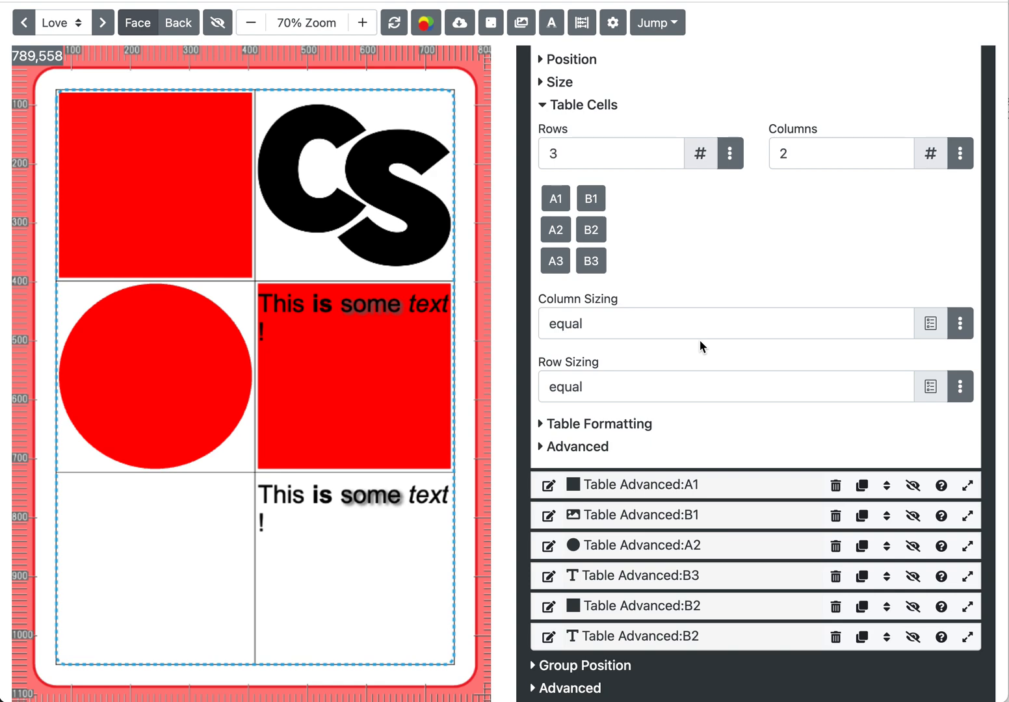
pyautogui.scroll(1, 714, 507)
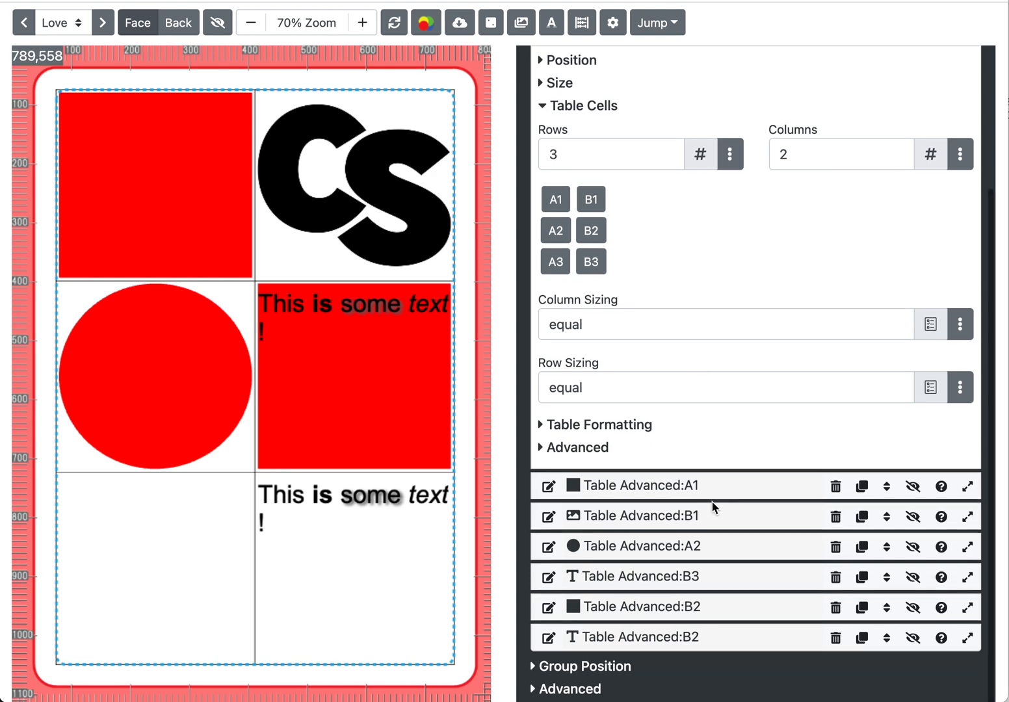
pyautogui.scroll(-1, 730, 453)
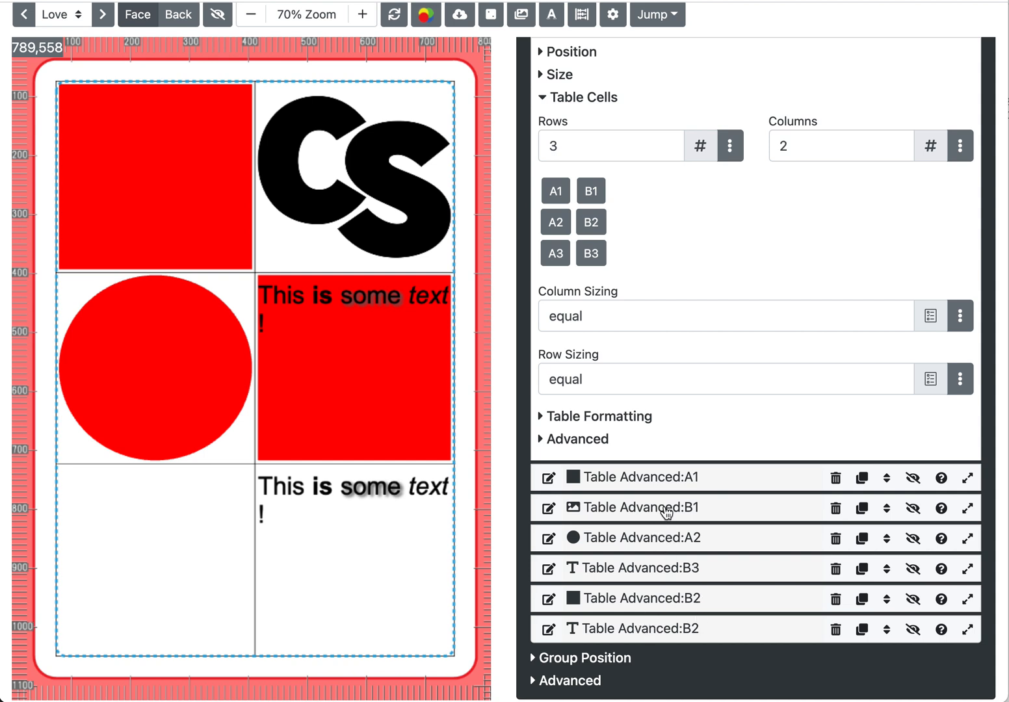
# - Show the B1 image layer's Image and Size settings and rotate the image to 117°
pyautogui.click(666, 514)
pyautogui.scroll(-5, 689, 560)
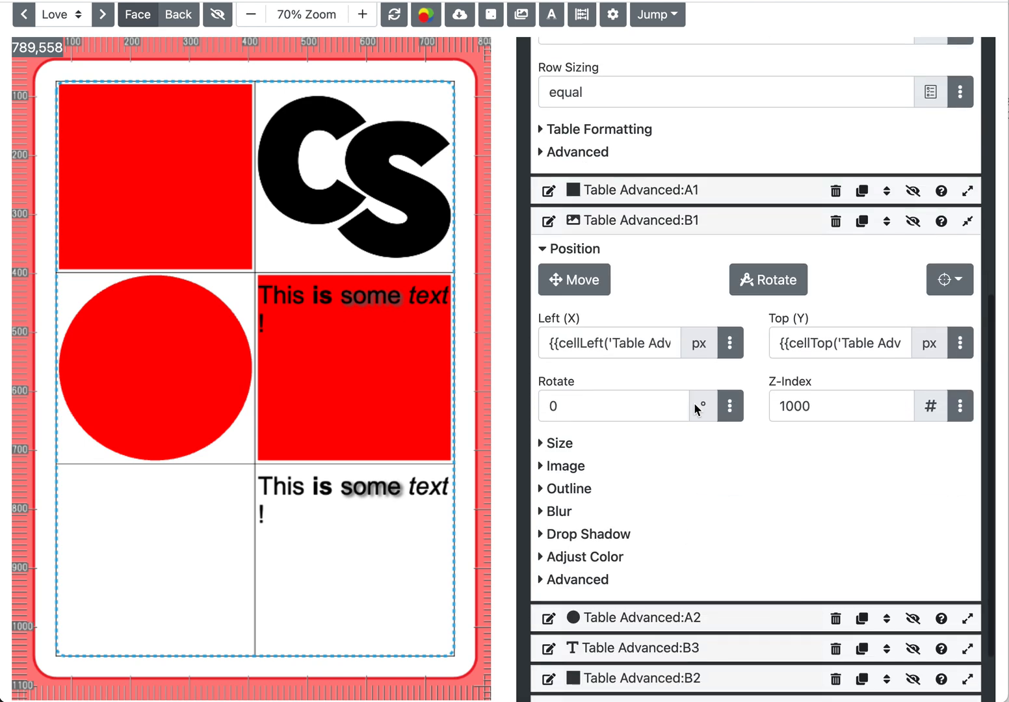
pyautogui.click(580, 473)
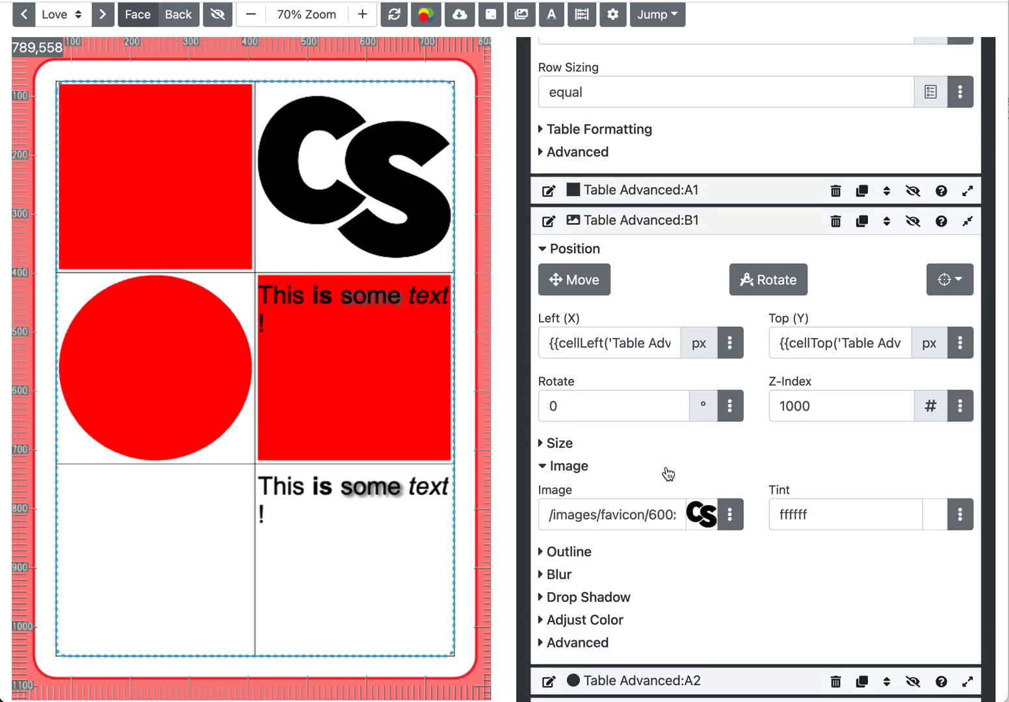
pyautogui.click(569, 447)
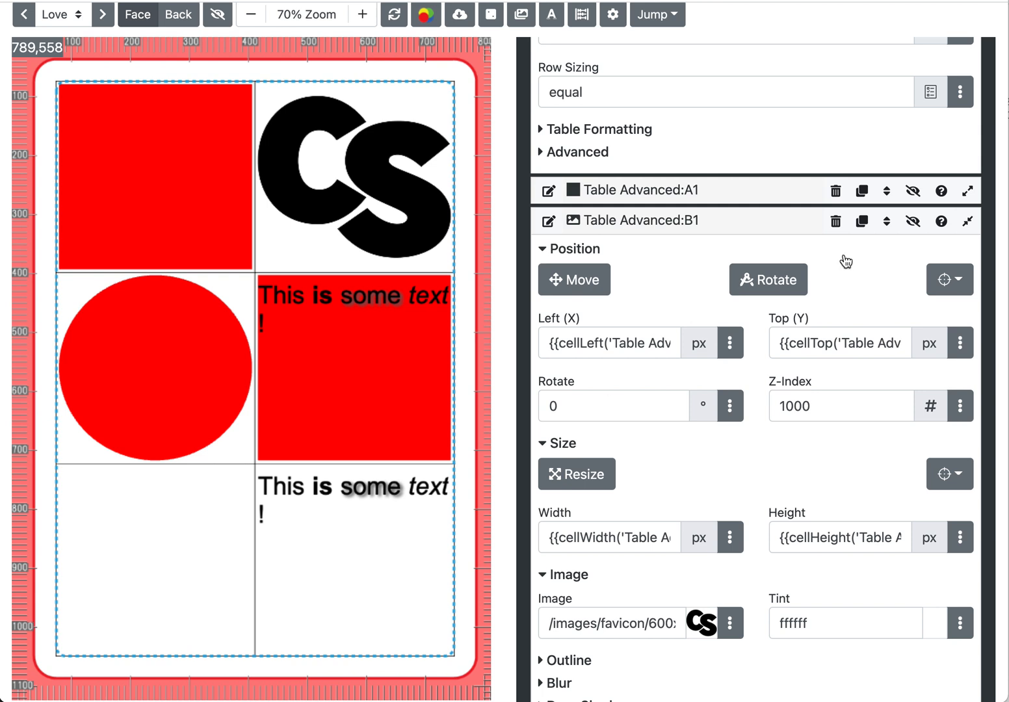
pyautogui.click(783, 279)
pyautogui.moveTo(424, 164); pyautogui.dragTo(352, 224)
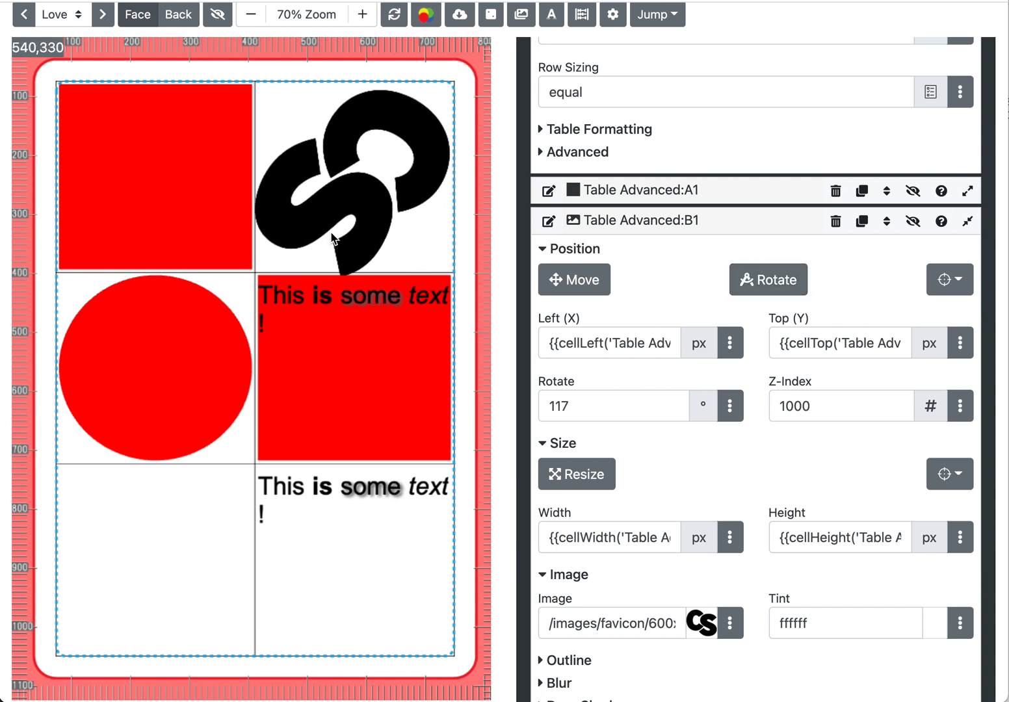
pyautogui.moveTo(688, 358)
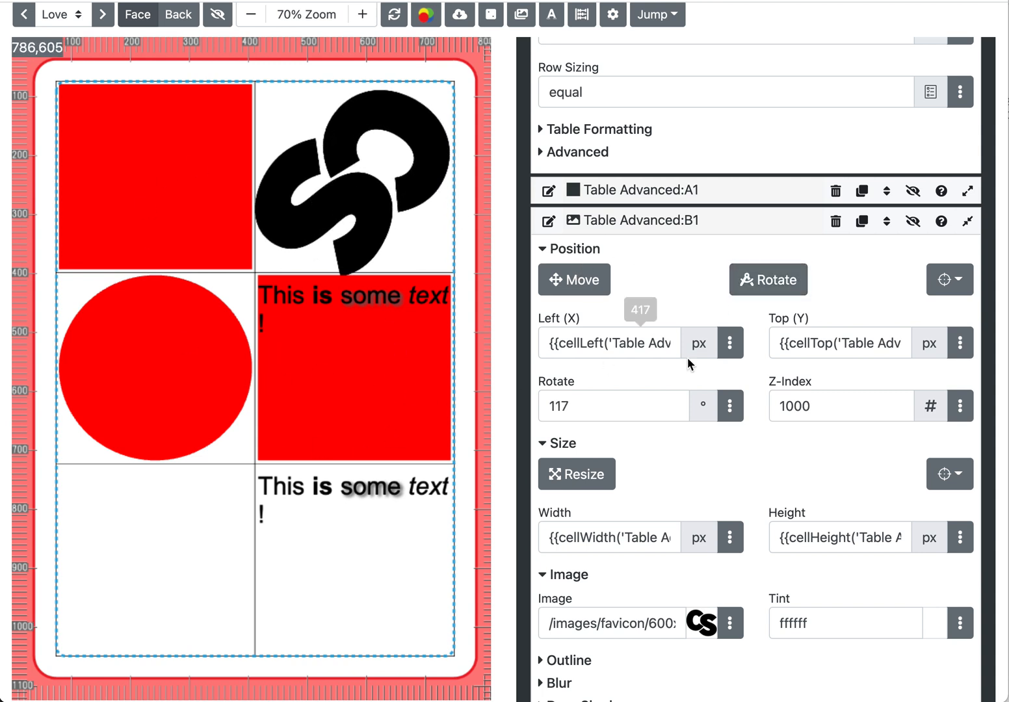
pyautogui.click(754, 223)
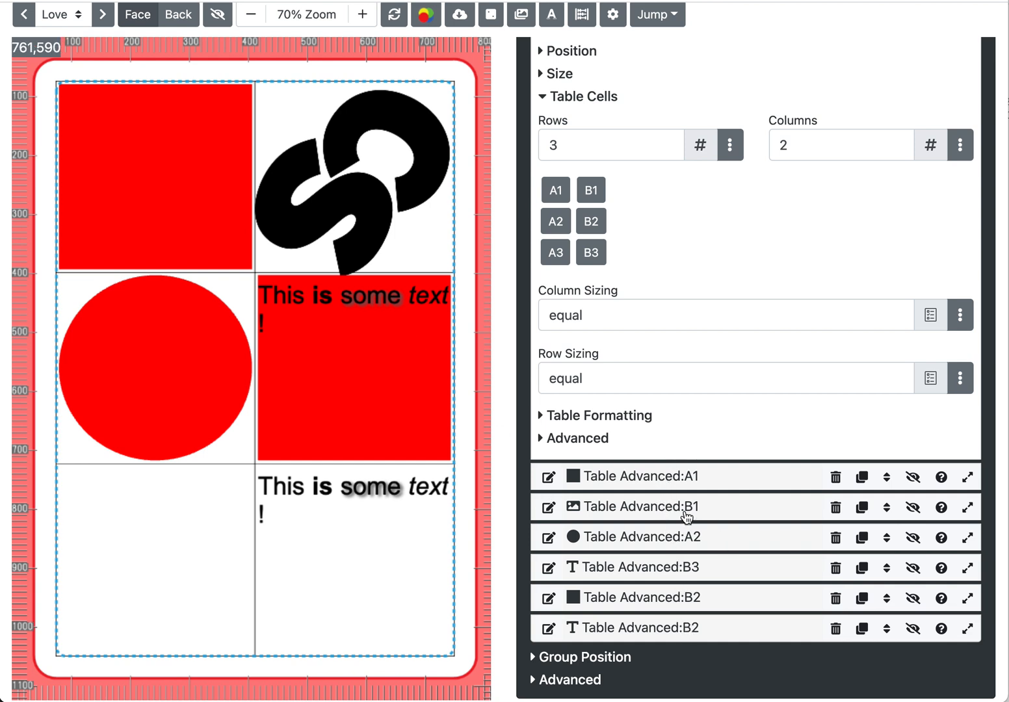
# - Collapse and reopen Untitled Group to review the table and its linked cell layers
pyautogui.scroll(5, 687, 498)
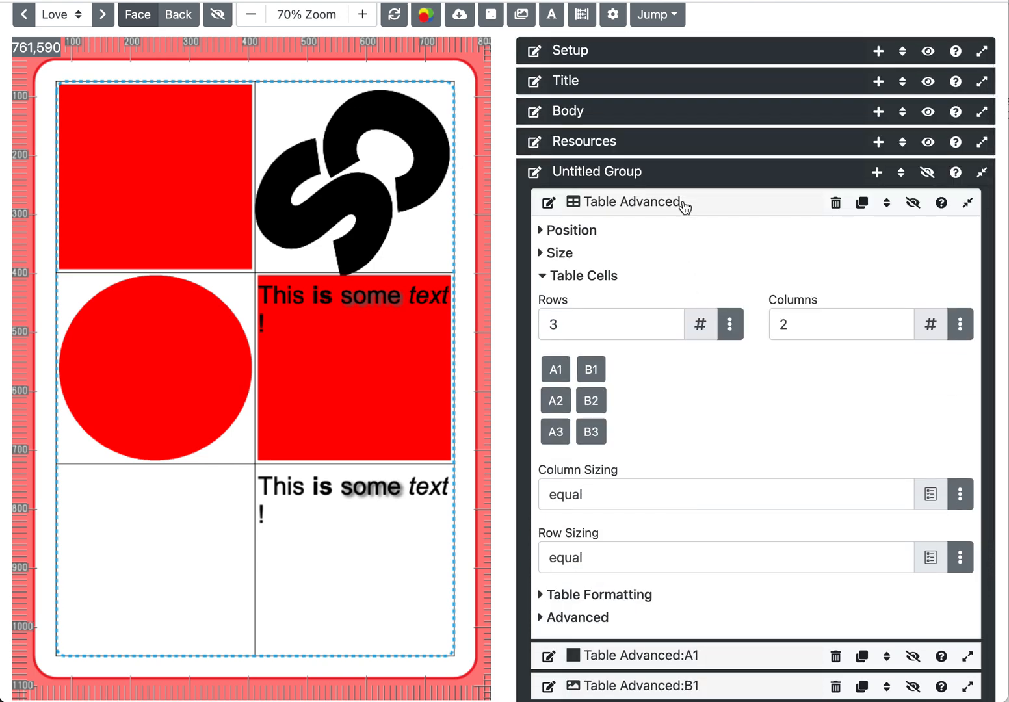
pyautogui.click(693, 175)
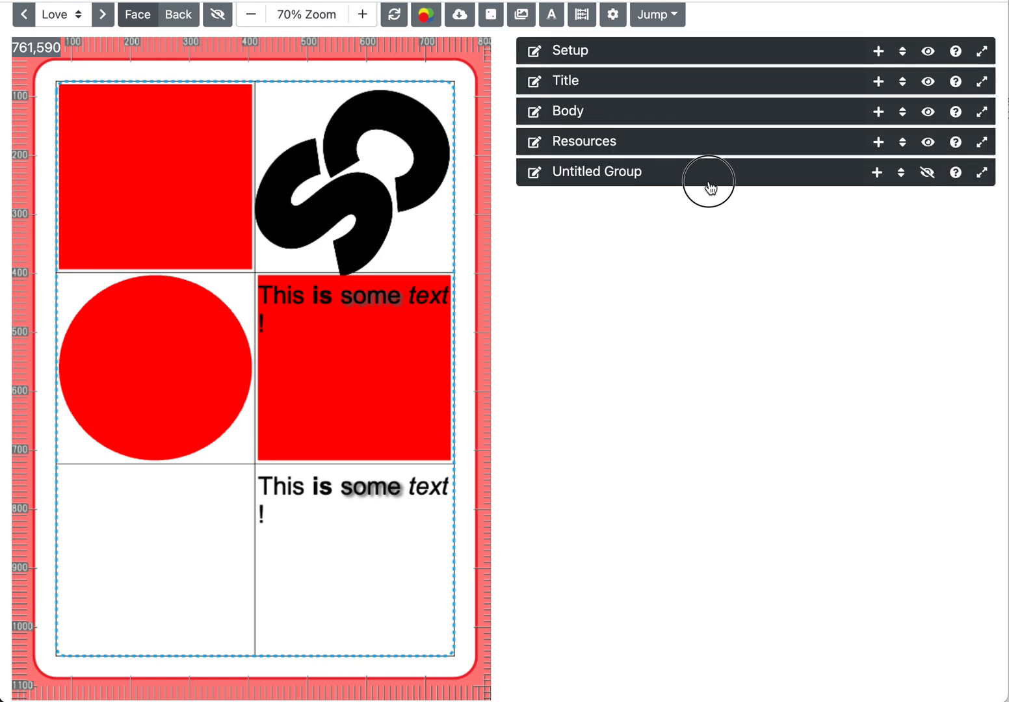
pyautogui.click(710, 184)
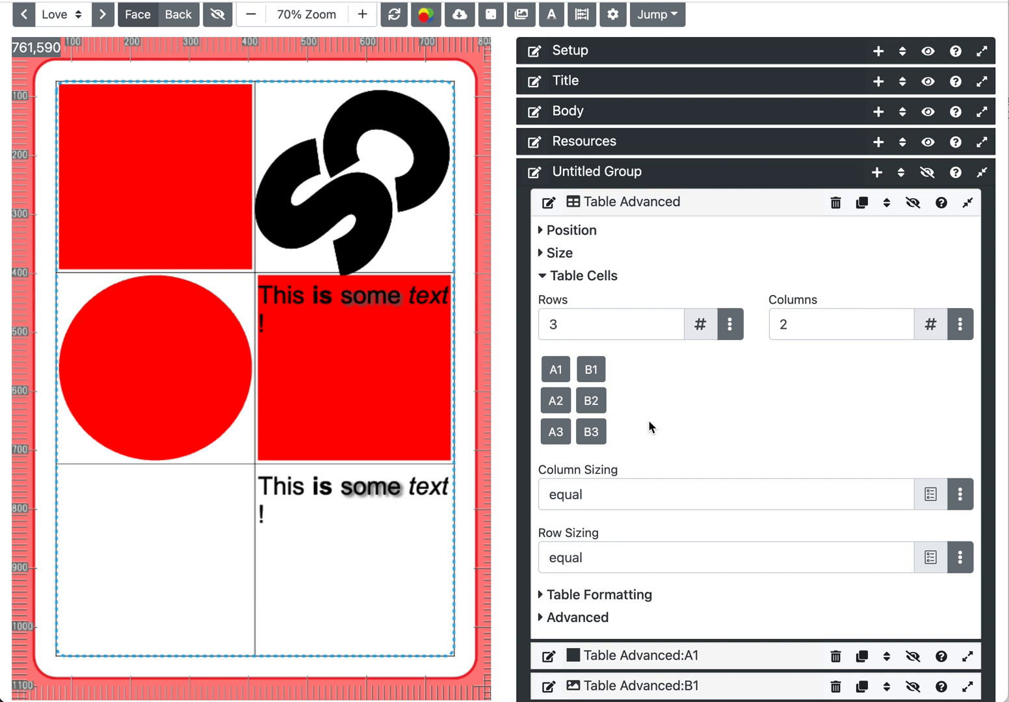
pyautogui.scroll(-3, 649, 420)
pyautogui.scroll(-2, 650, 422)
pyautogui.scroll(2, 650, 423)
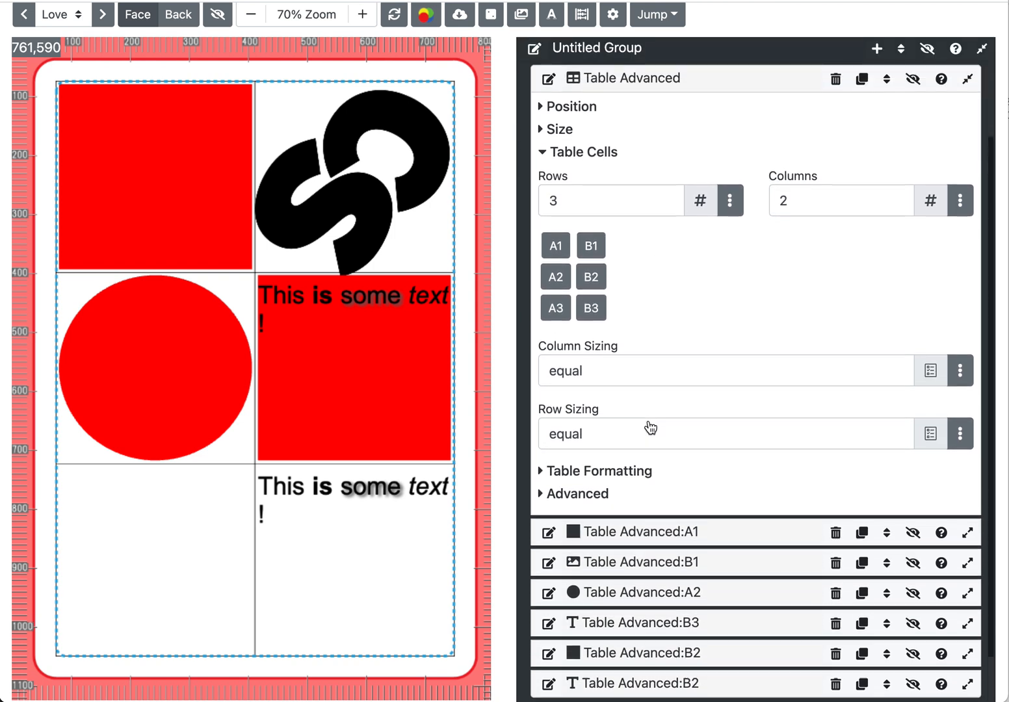
pyautogui.scroll(-2, 650, 423)
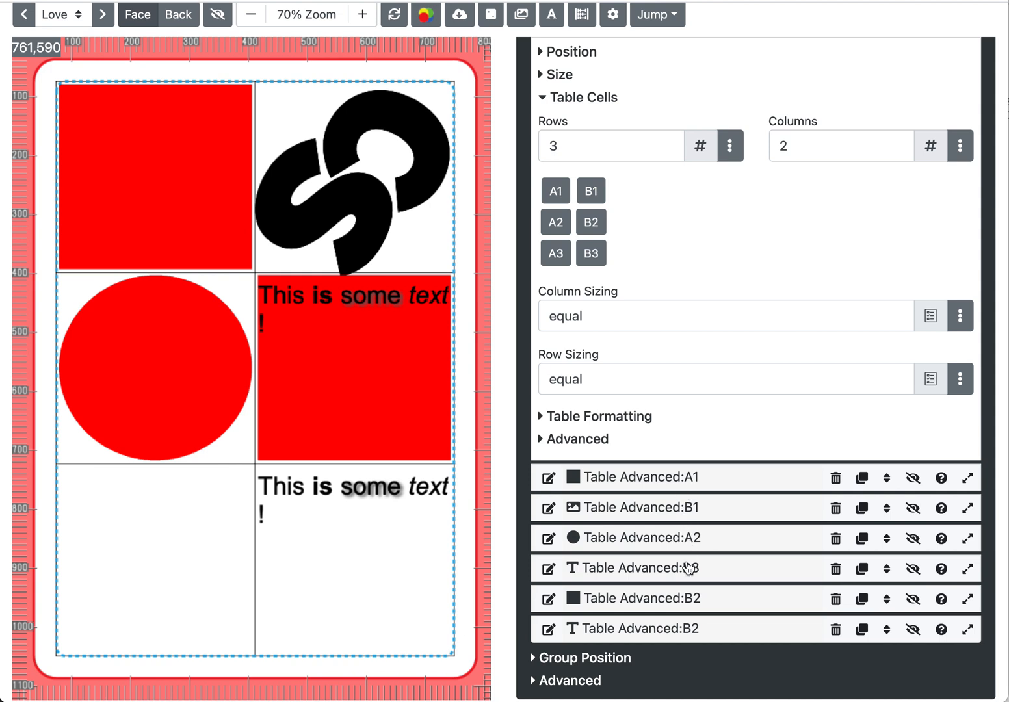
pyautogui.scroll(1, 589, 306)
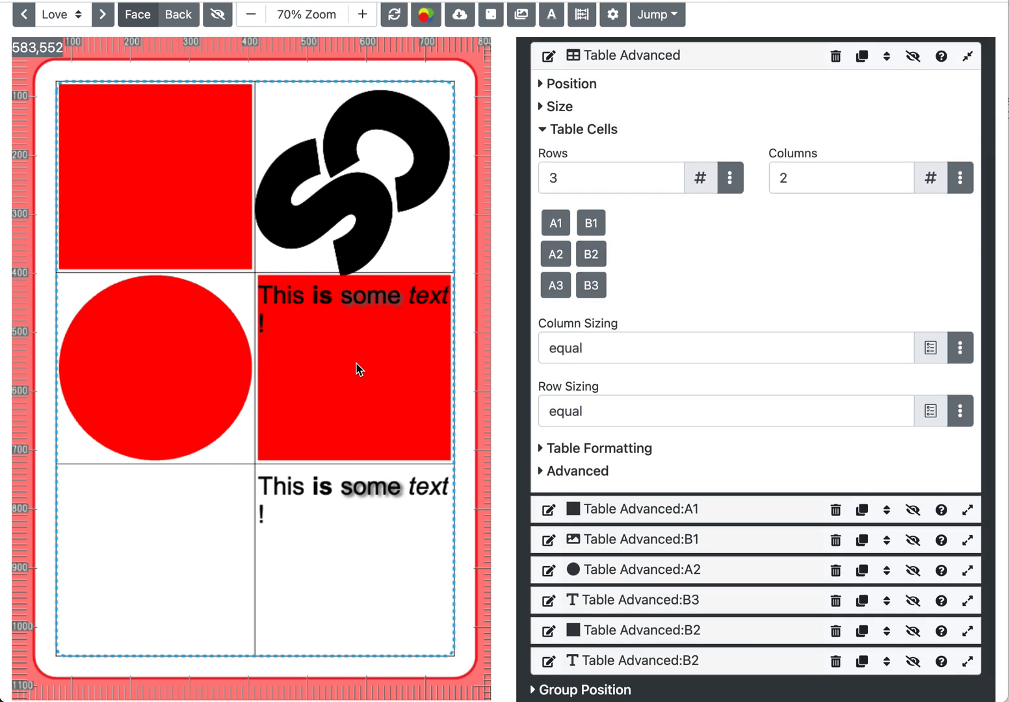
# - Open the box layer from cell B2 and set its fill color to #68BC00
pyautogui.click(592, 254)
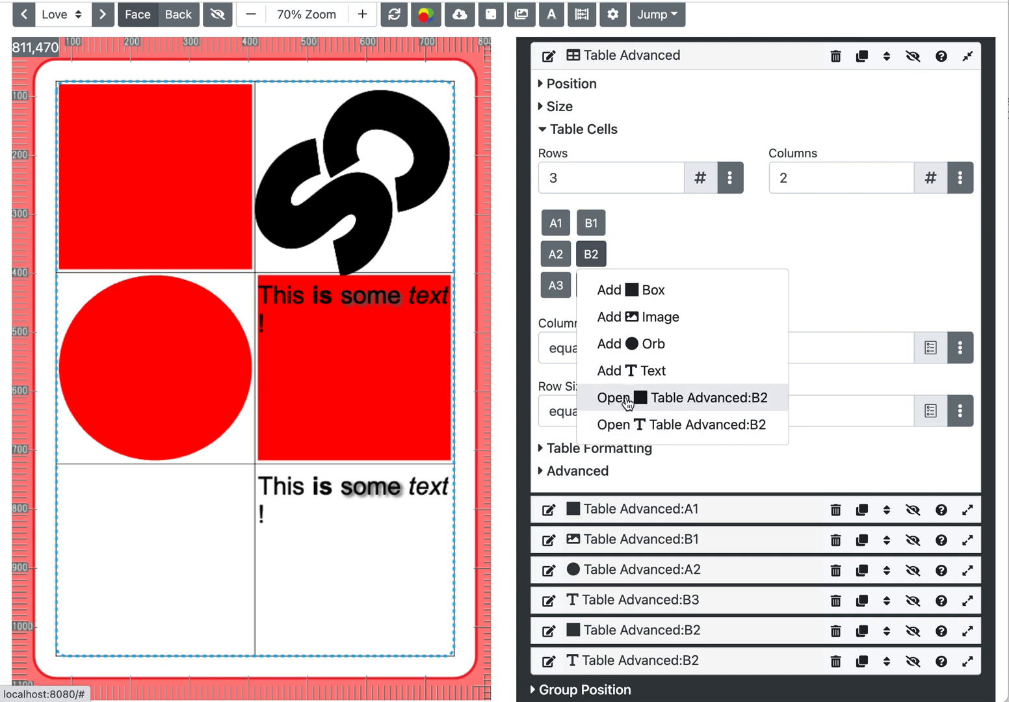
pyautogui.click(684, 401)
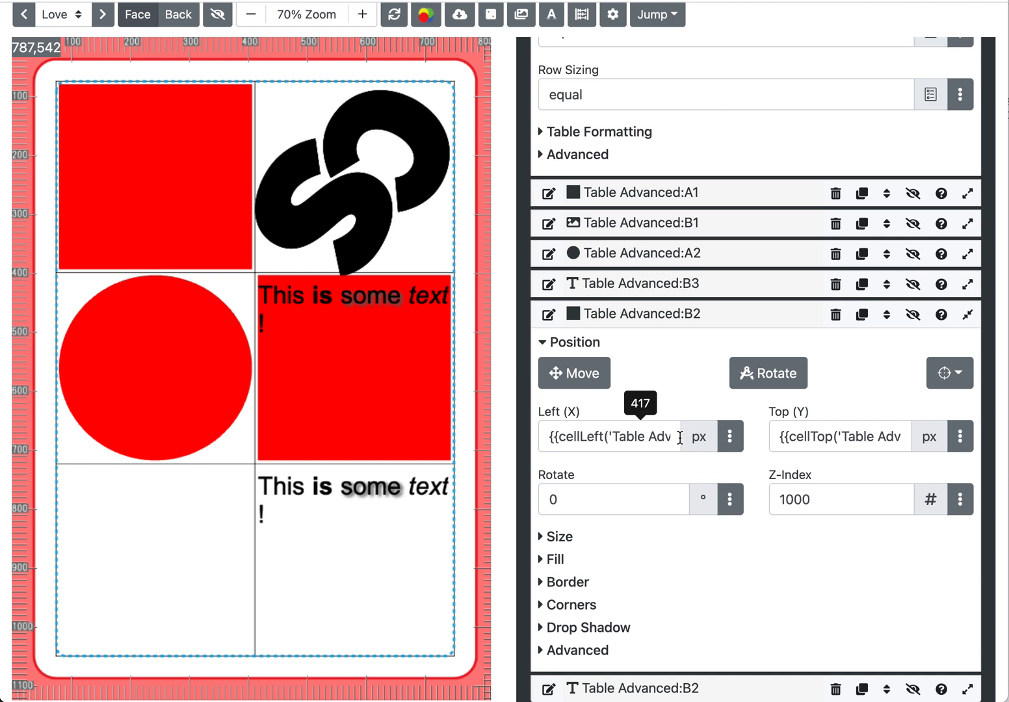
pyautogui.scroll(-1, 651, 550)
pyautogui.click(574, 306)
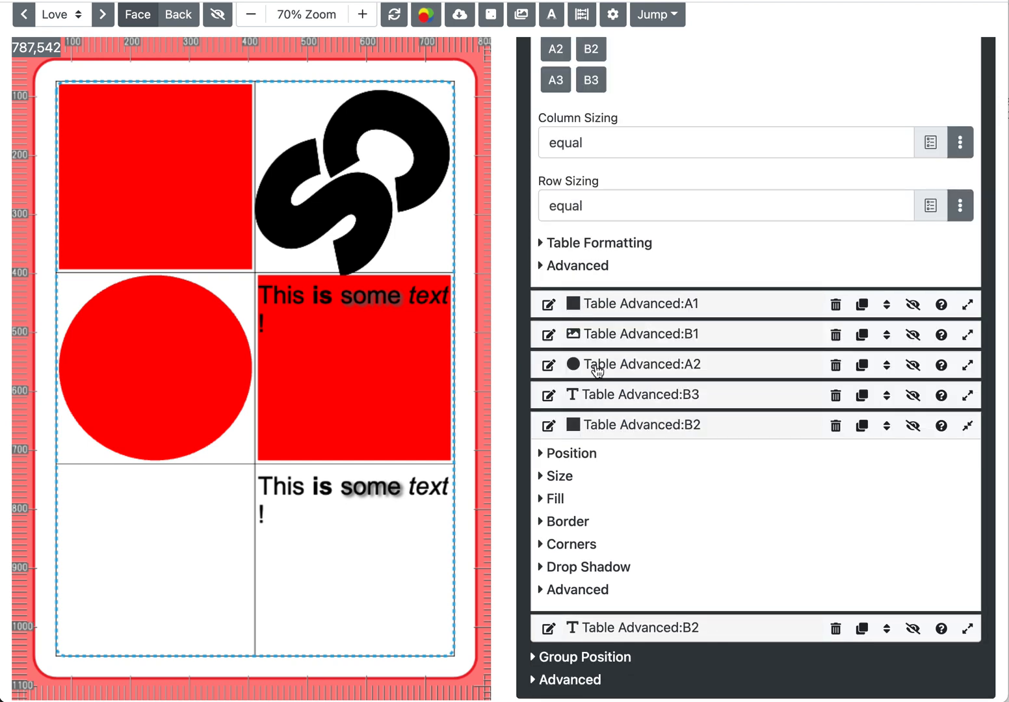
pyautogui.click(558, 502)
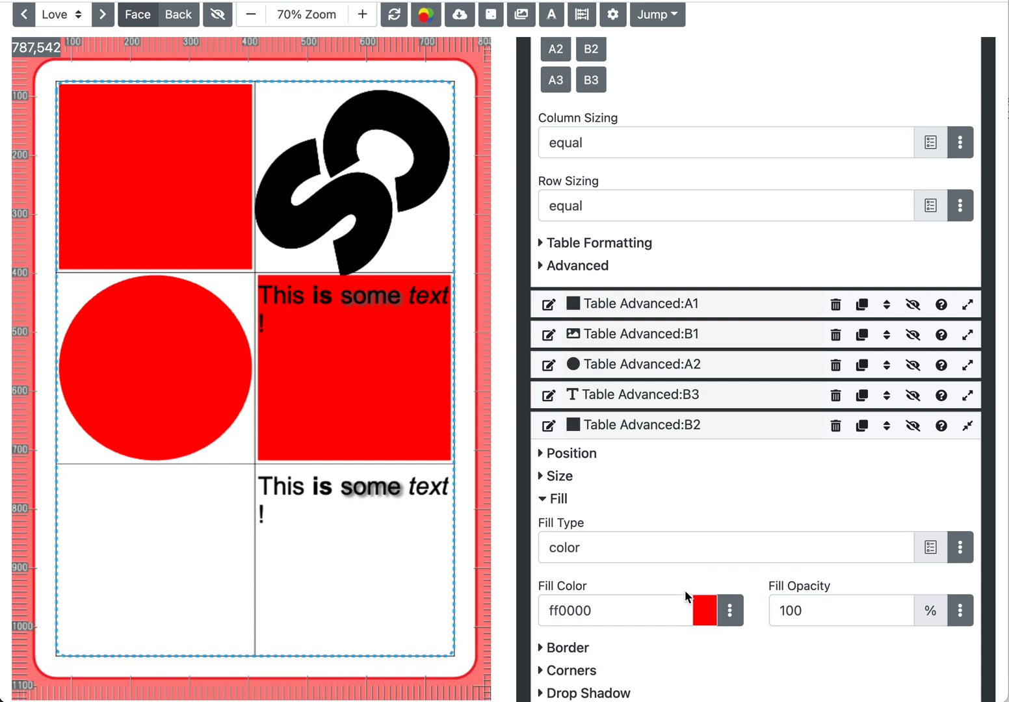
pyautogui.click(728, 611)
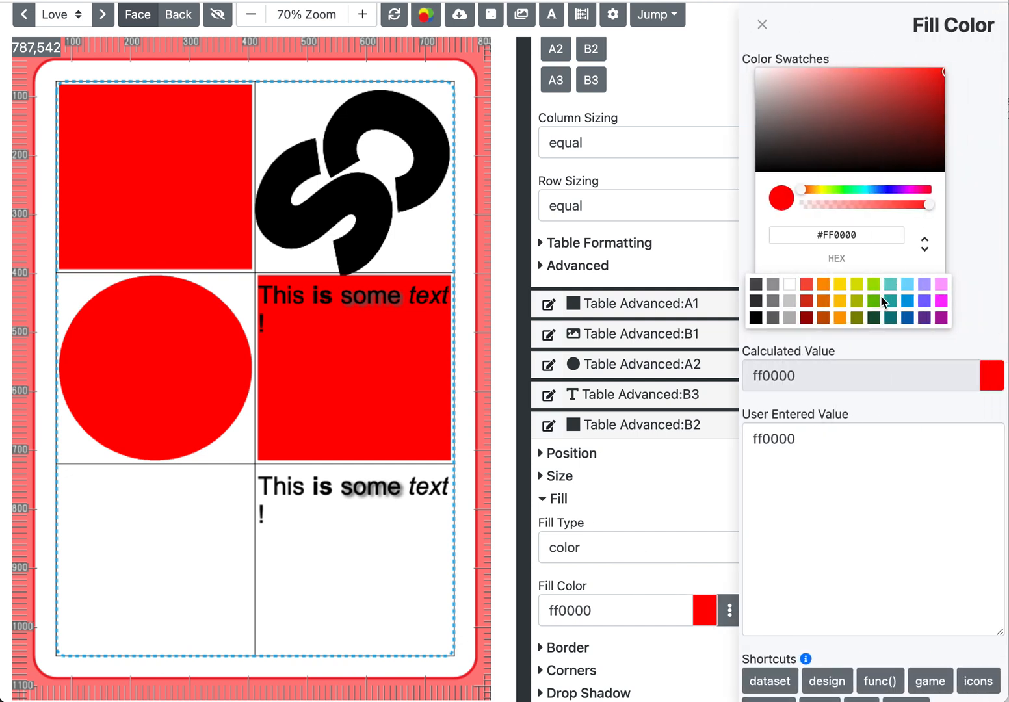
pyautogui.click(881, 298)
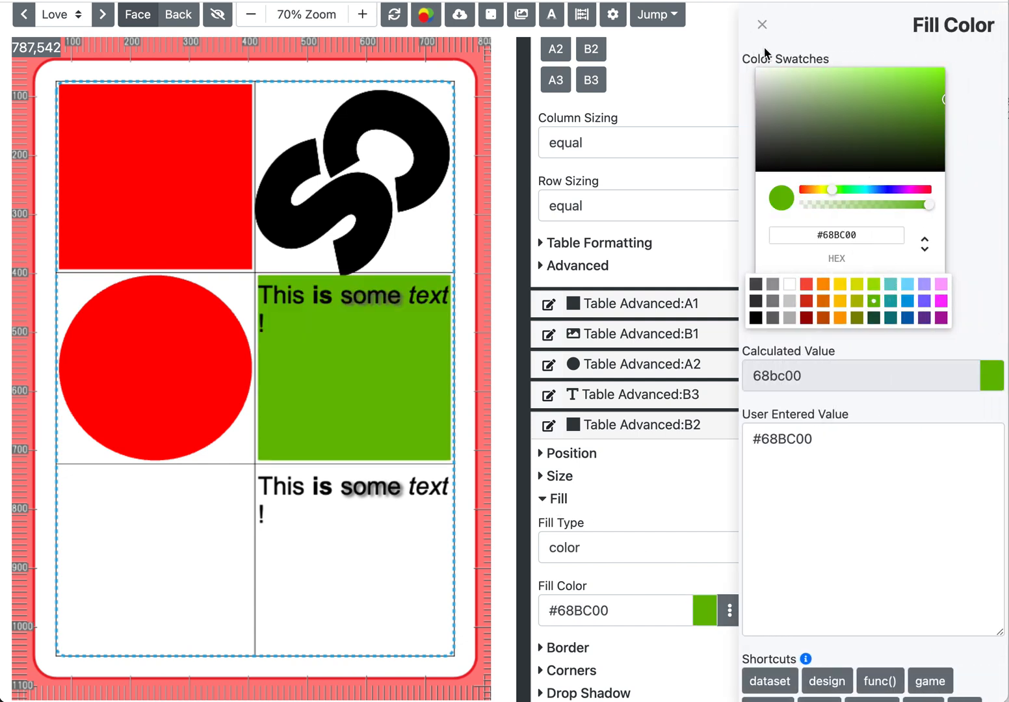
pyautogui.click(764, 24)
pyautogui.click(696, 429)
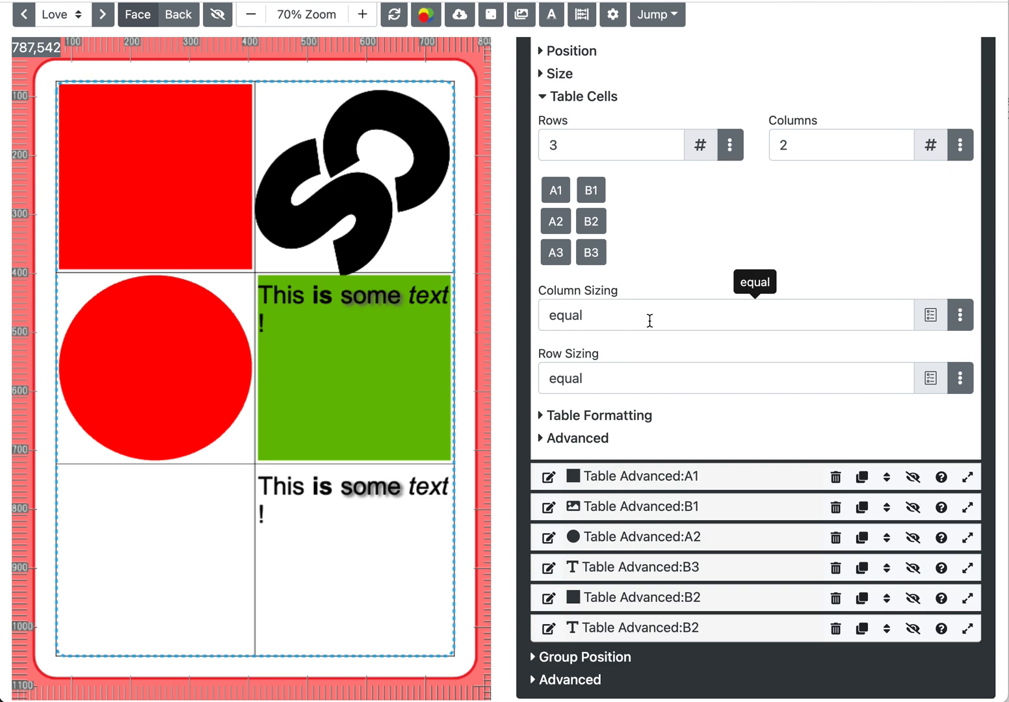
# - Set the table's stroke width to 5 px and its stroke color to #FA28FF
pyautogui.click(599, 417)
pyautogui.scroll(-3, 658, 440)
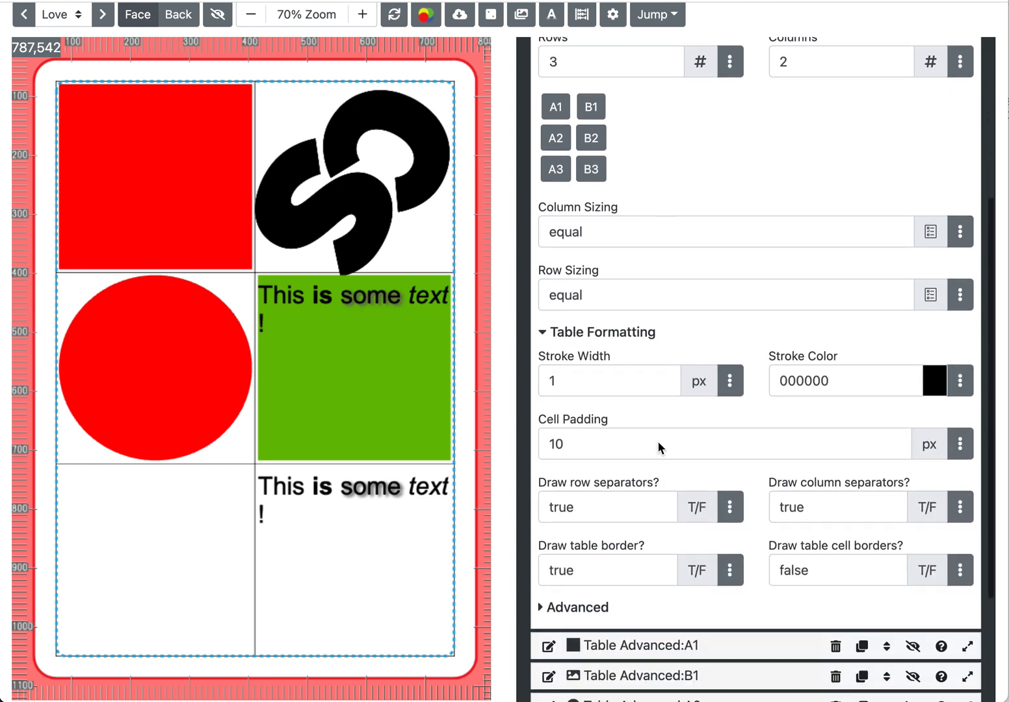
pyautogui.click(583, 267)
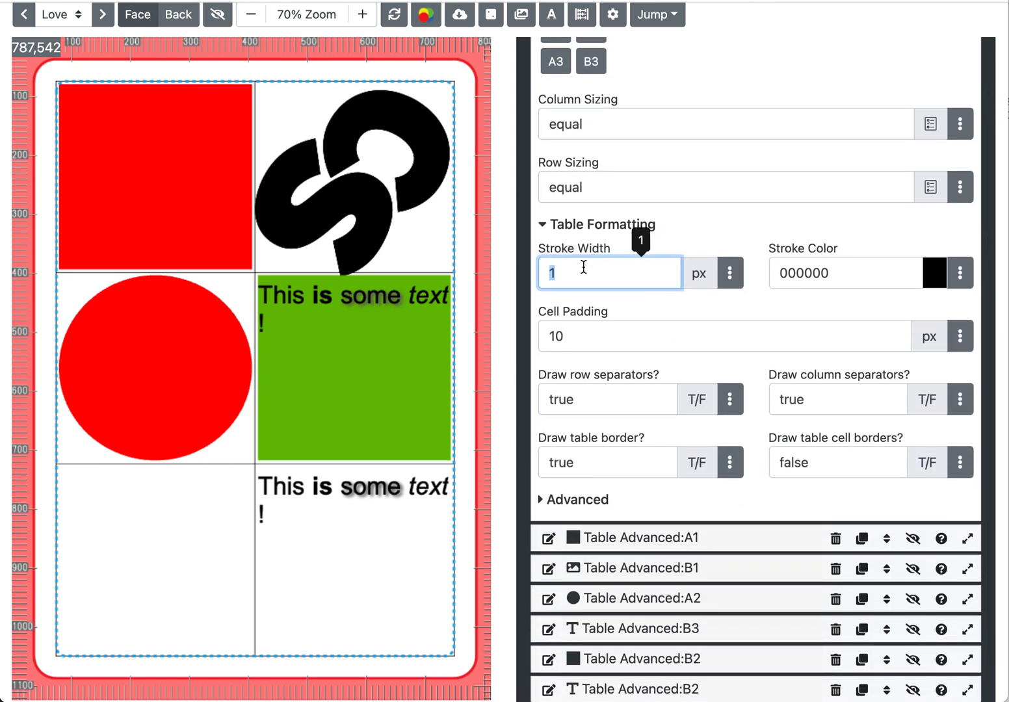
pyautogui.click(658, 241)
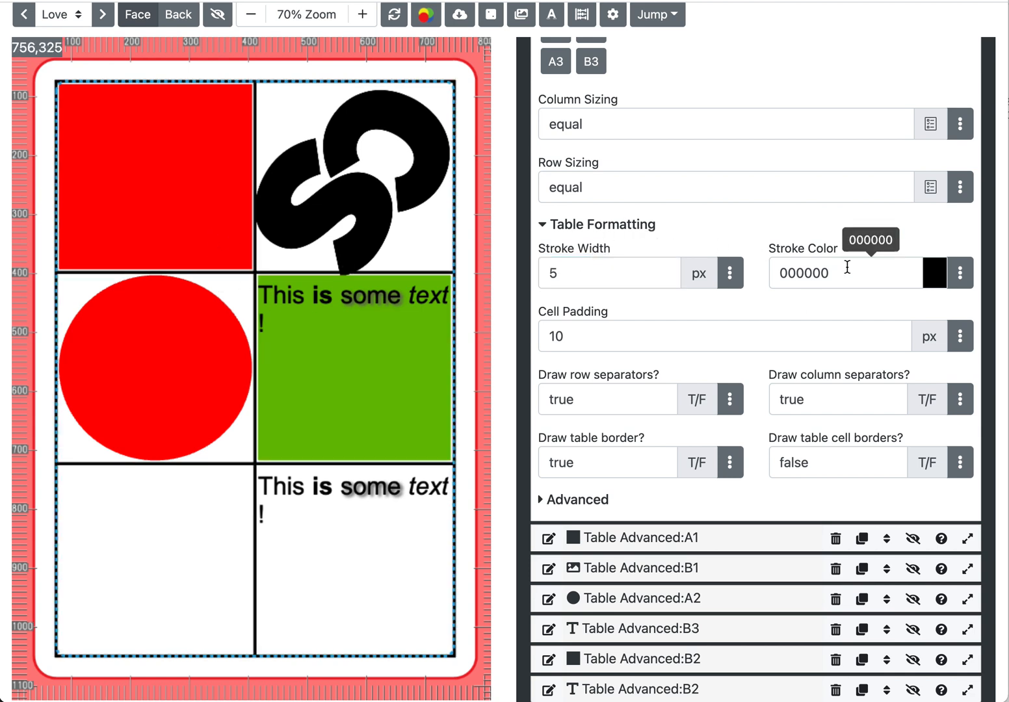
pyautogui.click(962, 278)
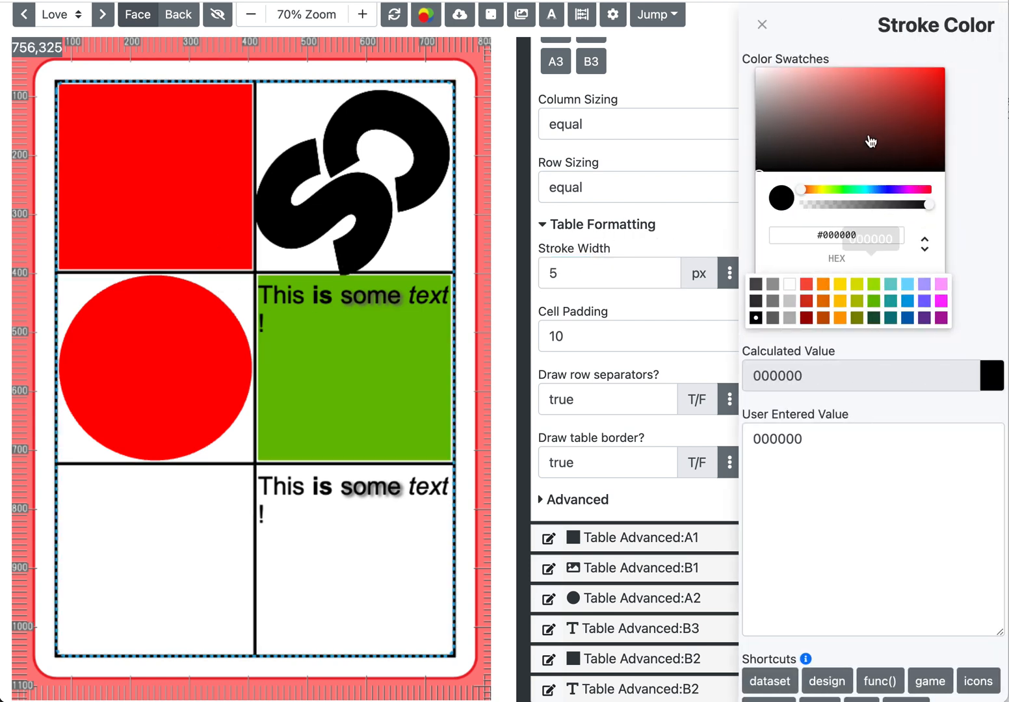
pyautogui.click(942, 303)
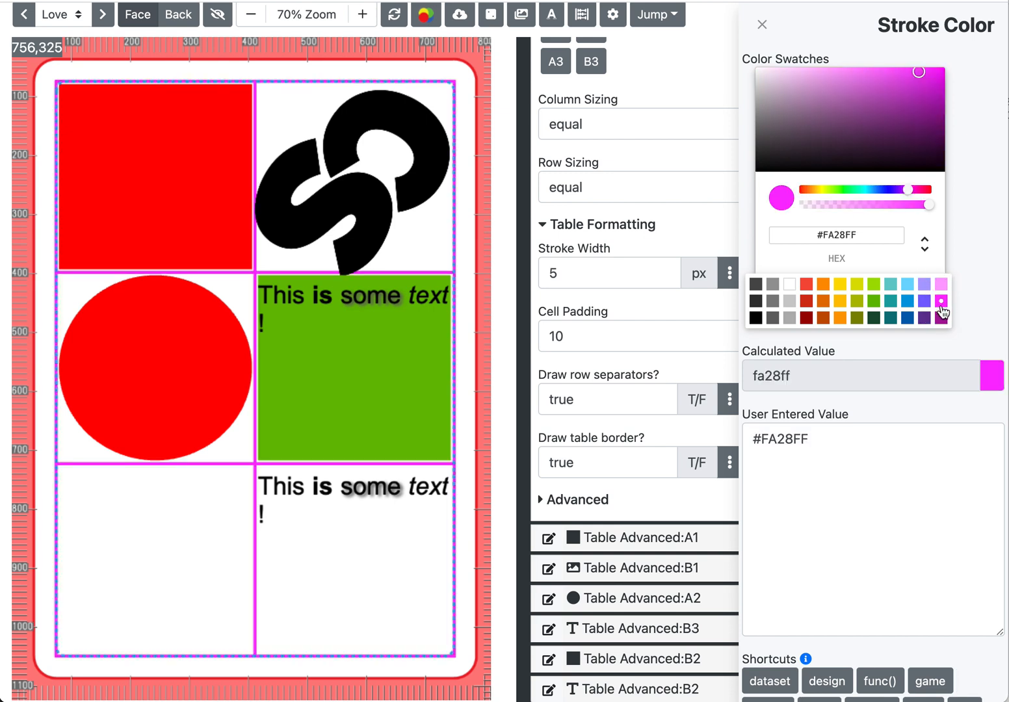
pyautogui.click(762, 25)
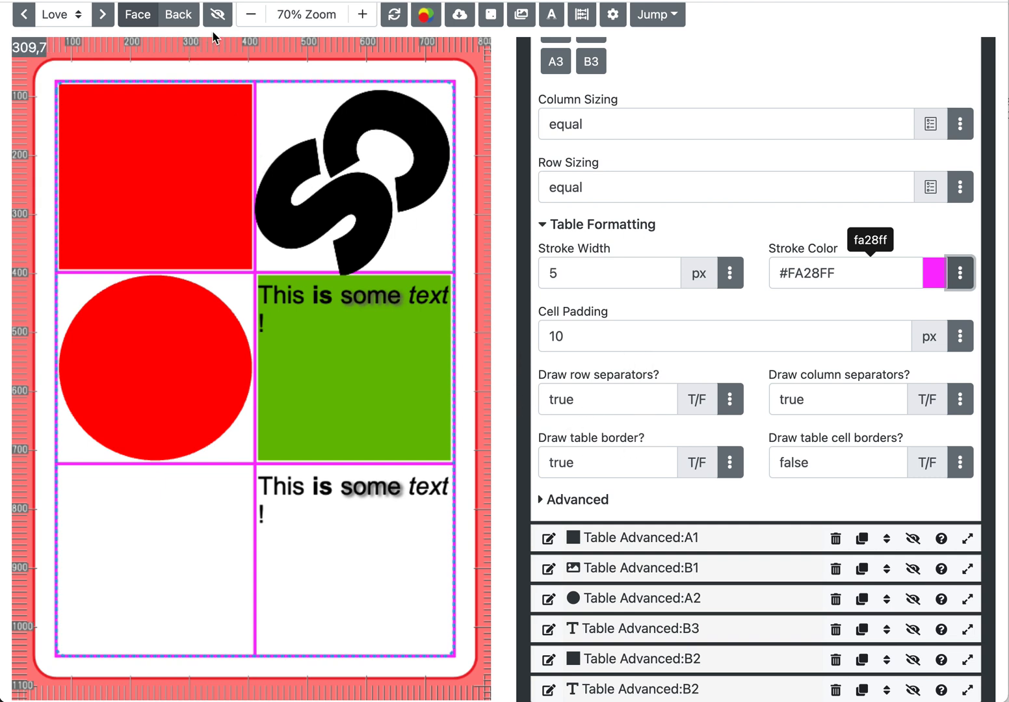
# - Hide the rulers and guide overlays on the card preview and set the table's Draw table border option to false
pyautogui.click(218, 15)
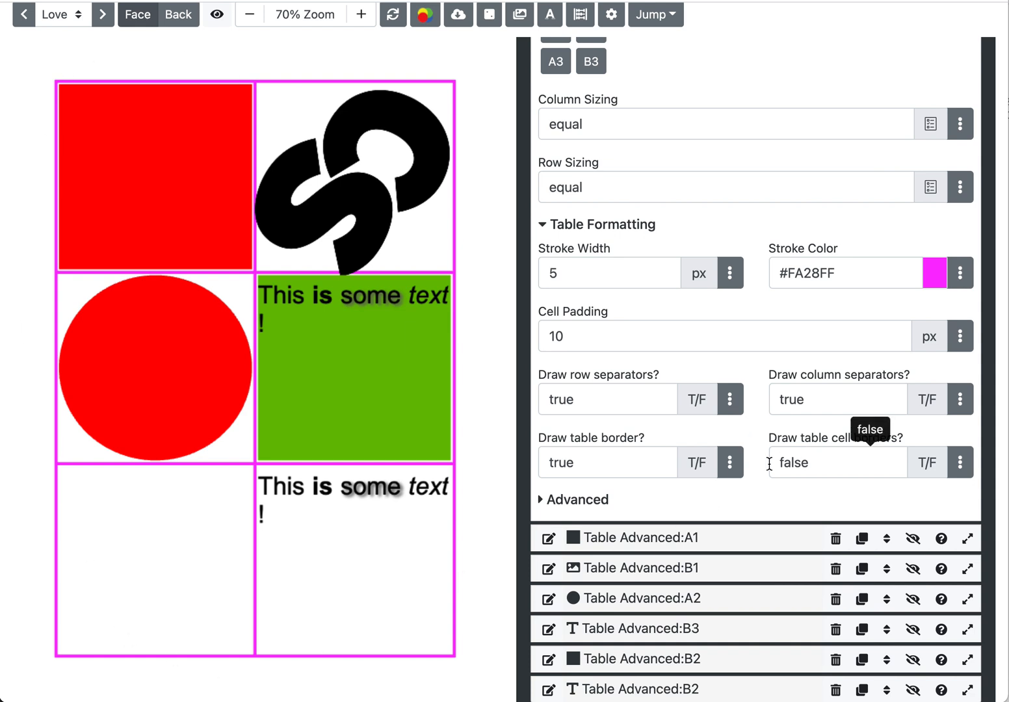
pyautogui.click(731, 463)
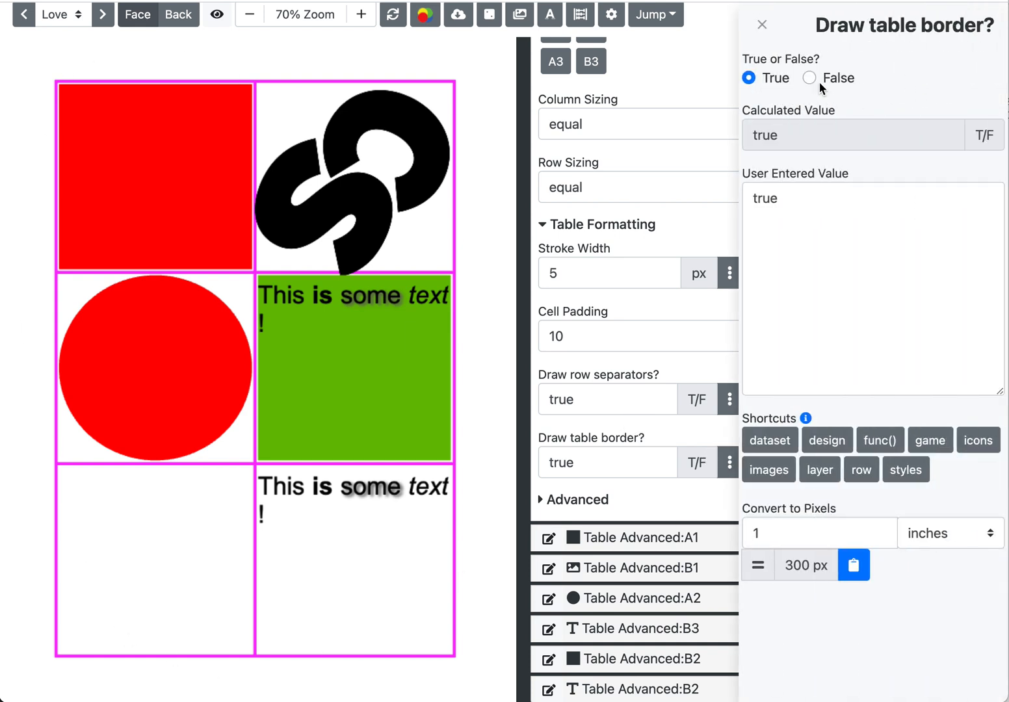
pyautogui.click(809, 77)
pyautogui.click(762, 25)
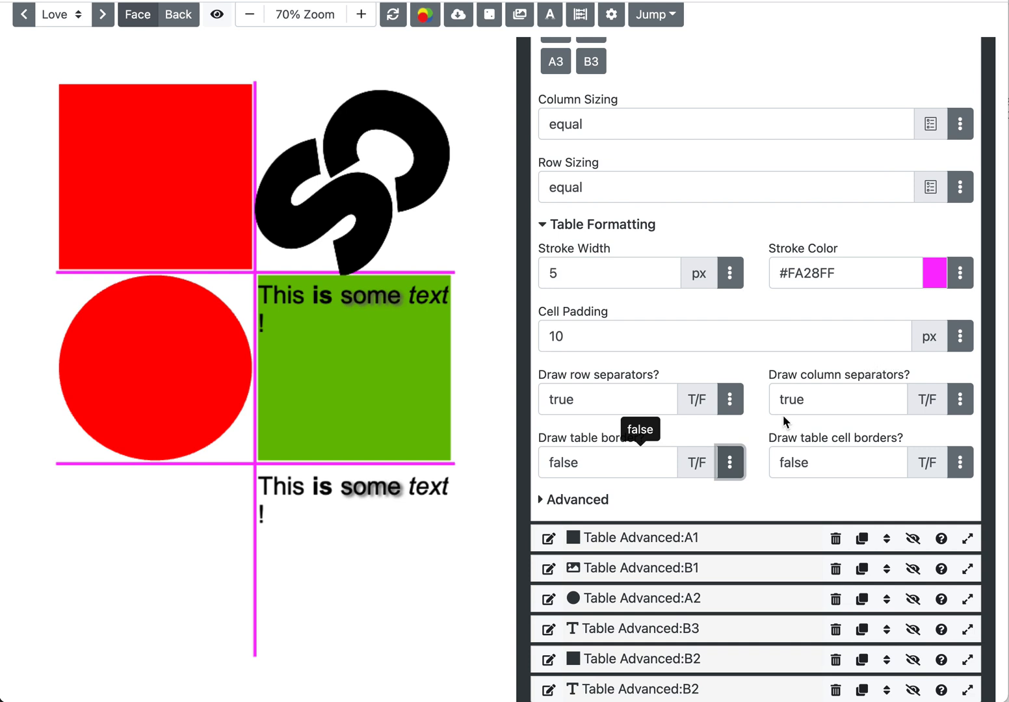
# - Set the table's Draw column separators option to false
pyautogui.click(961, 400)
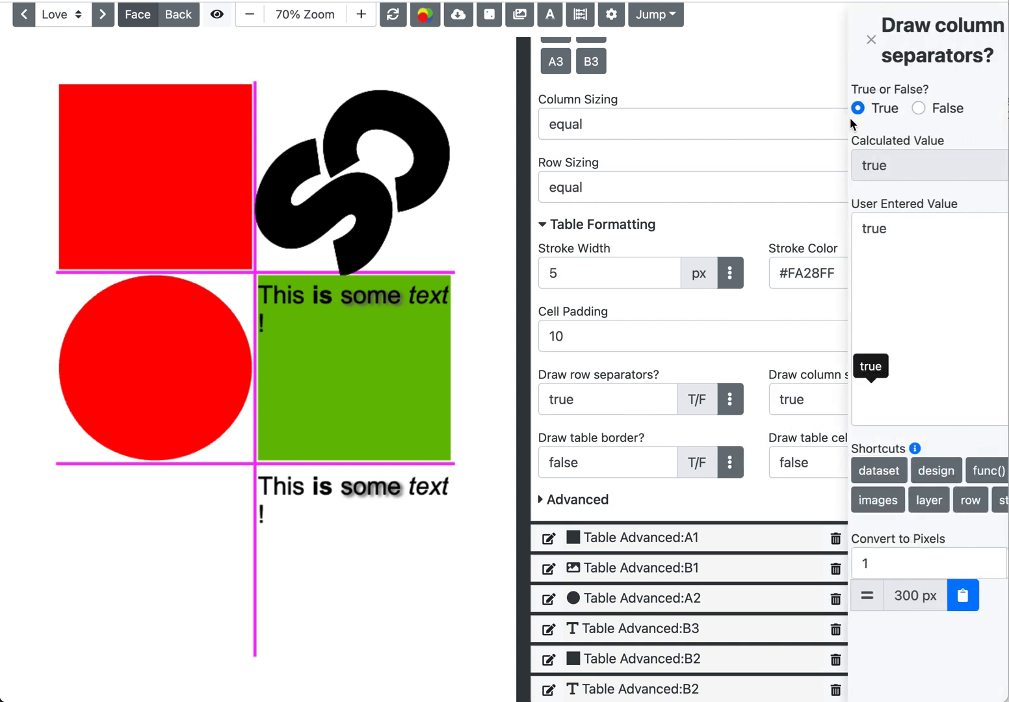
pyautogui.click(811, 108)
pyautogui.click(762, 40)
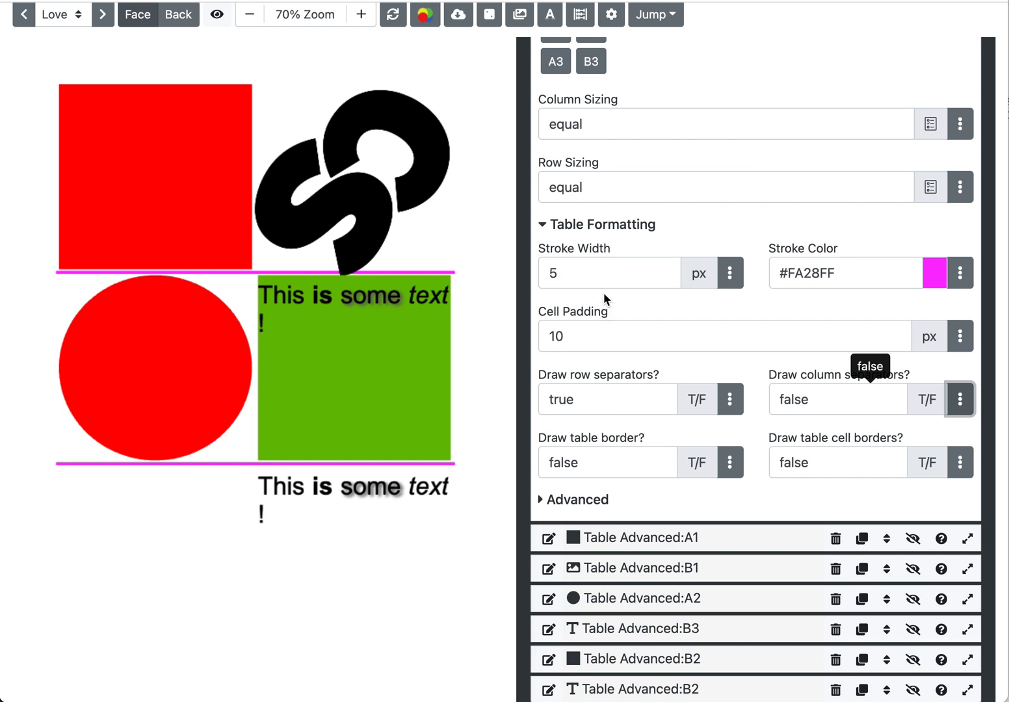
# - Set the table's cell padding to 20 px
pyautogui.click(592, 333)
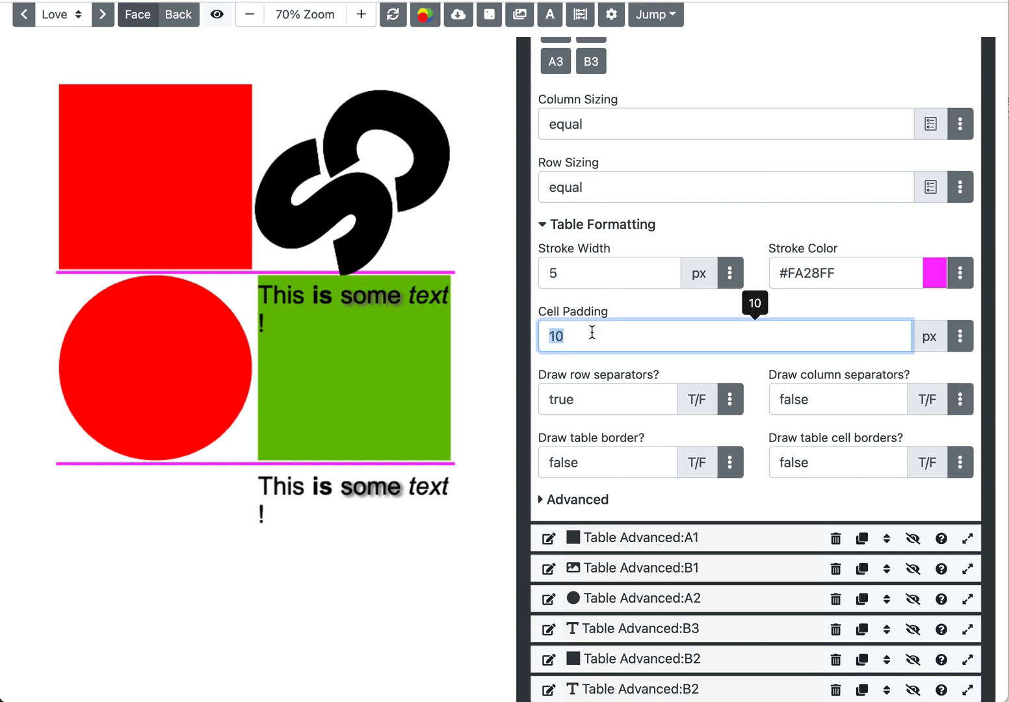
pyautogui.write('20')
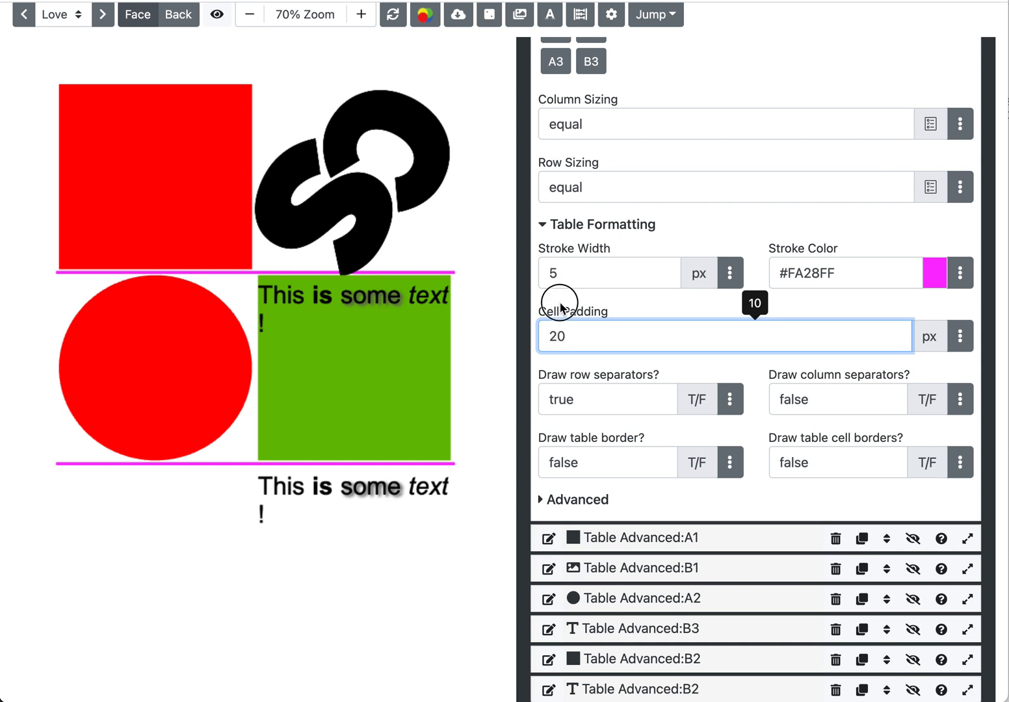
pyautogui.doubleClick(558, 310)
pyautogui.click(590, 319)
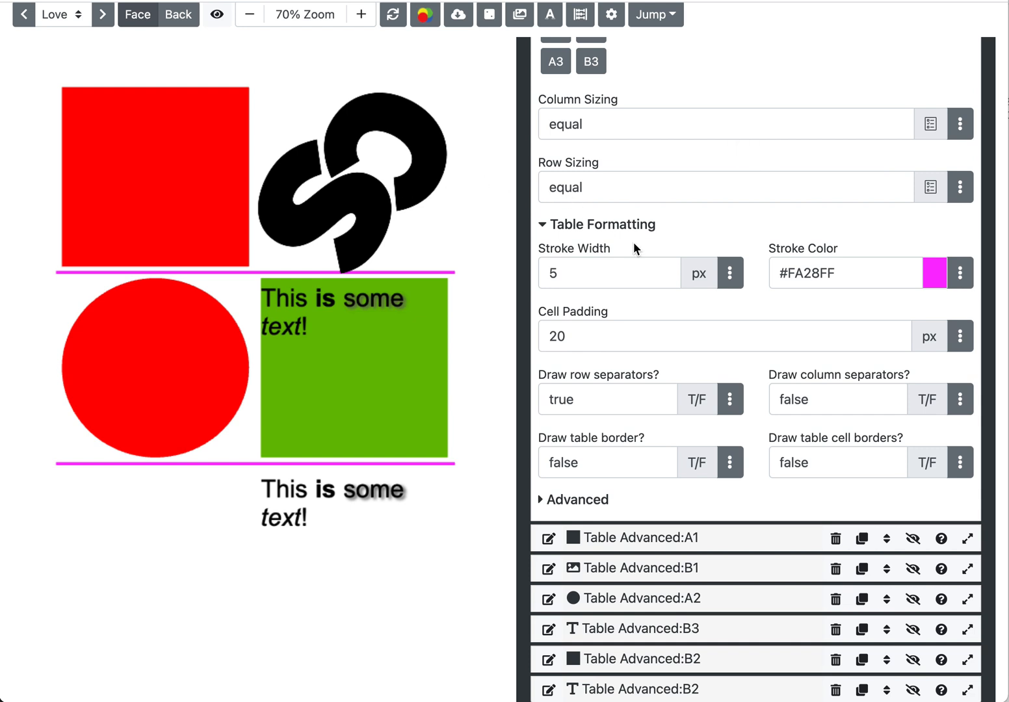
# - Collapse the table formatting settings and set the table's column sizing to manual
pyautogui.scroll(3, 635, 247)
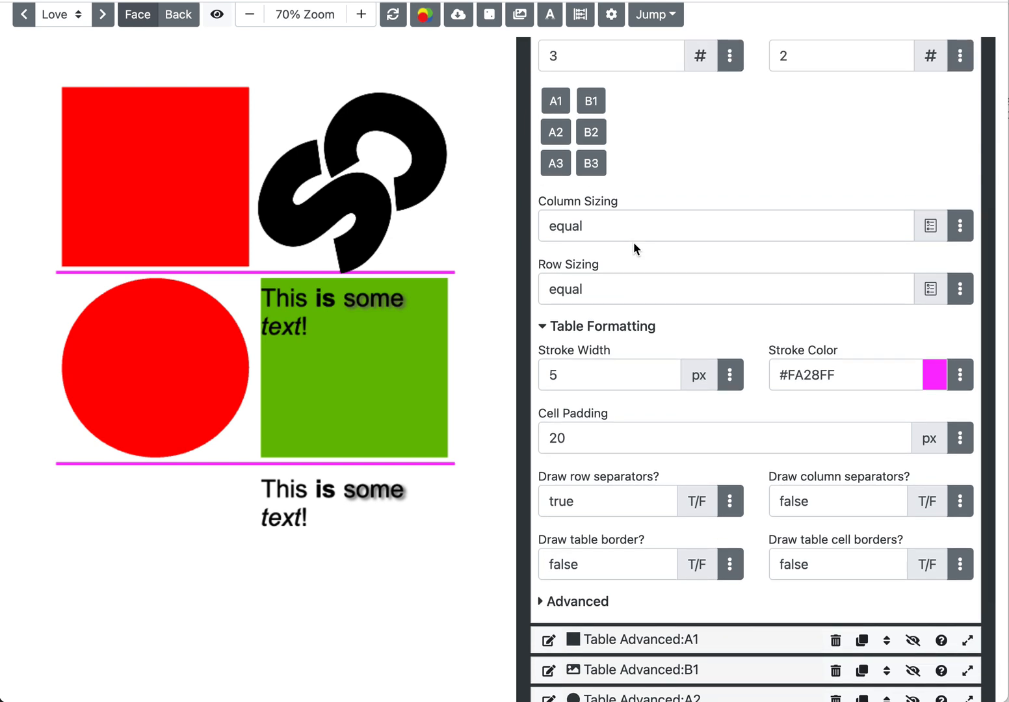
pyautogui.click(612, 321)
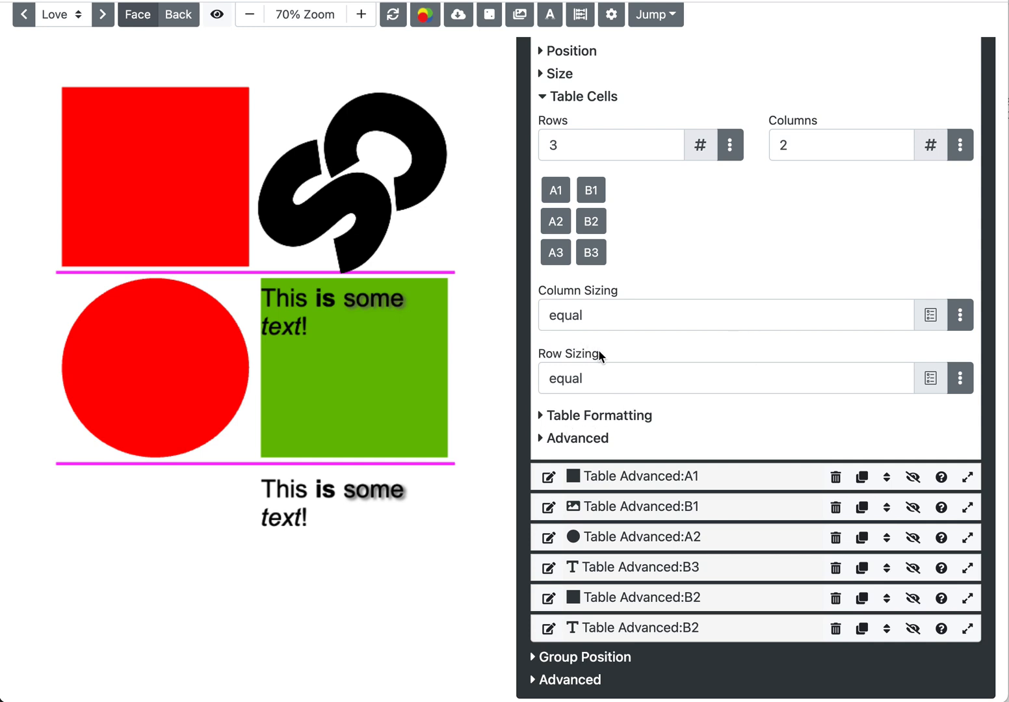
pyautogui.doubleClick(626, 318)
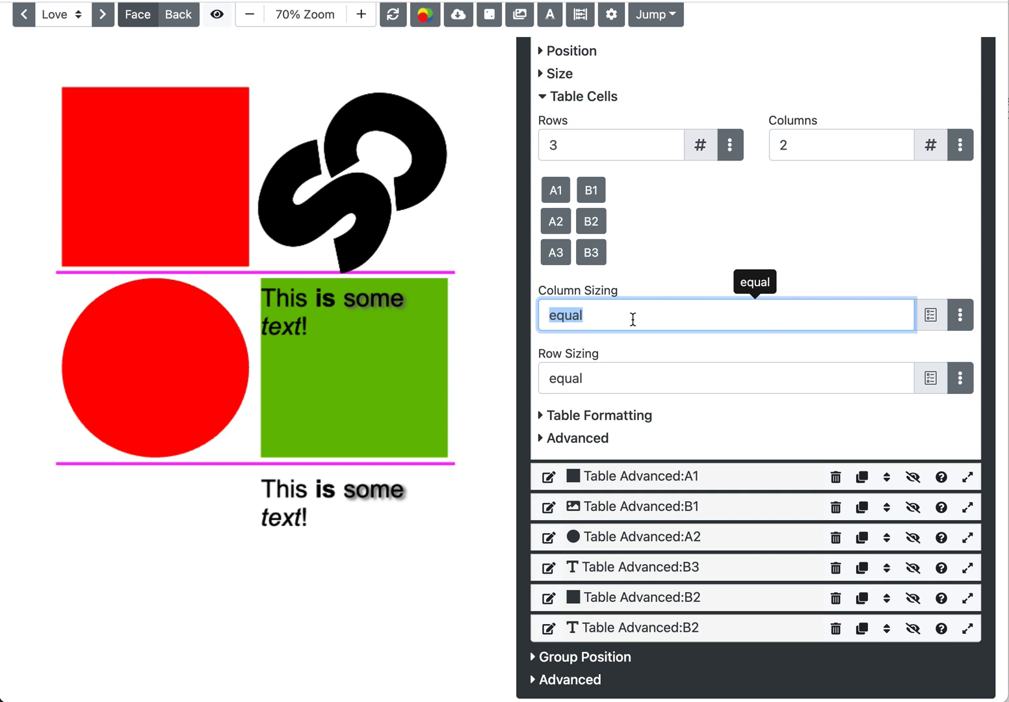
pyautogui.write('man')
pyautogui.press('BackSpace')
pyautogui.press('BackSpace')
pyautogui.write('qu')
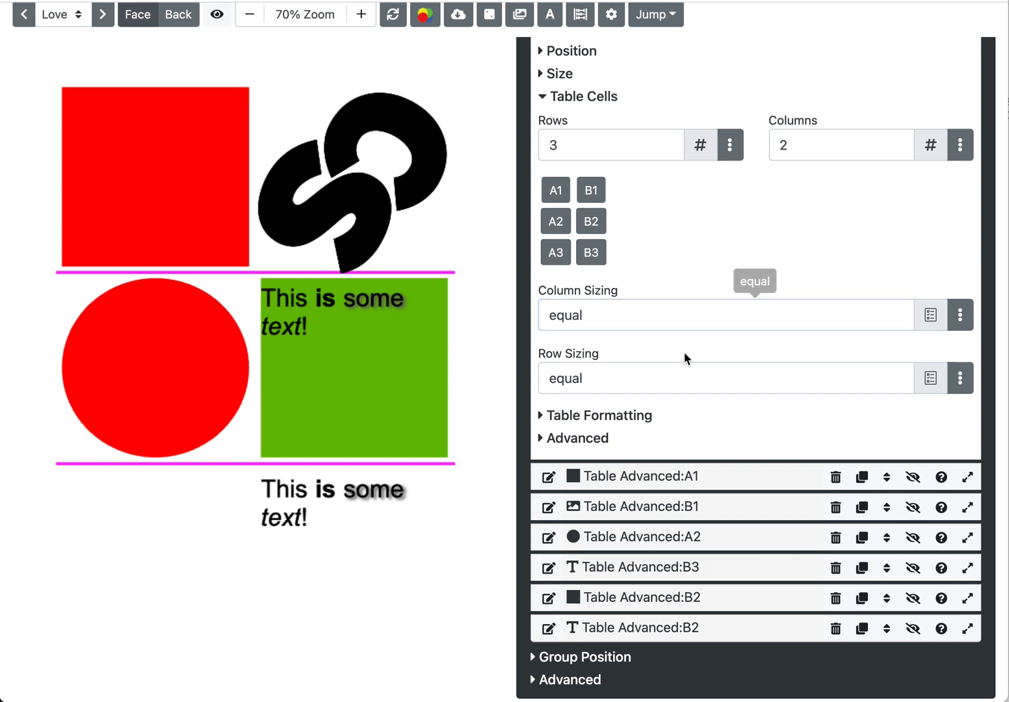
pyautogui.click(958, 324)
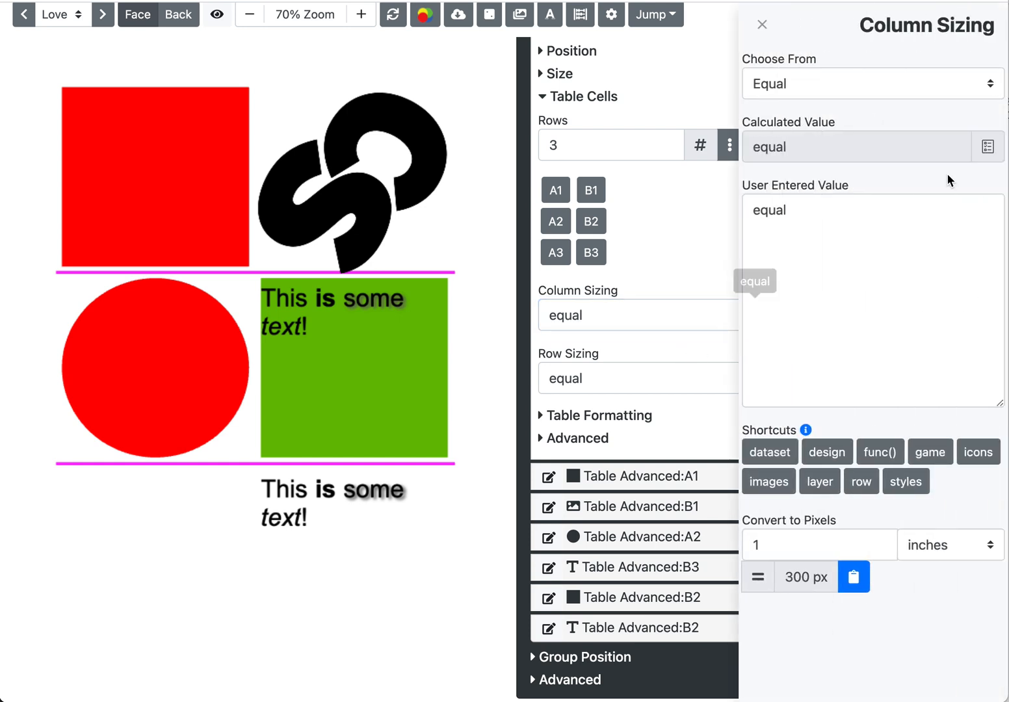
pyautogui.click(868, 85)
pyautogui.click(869, 107)
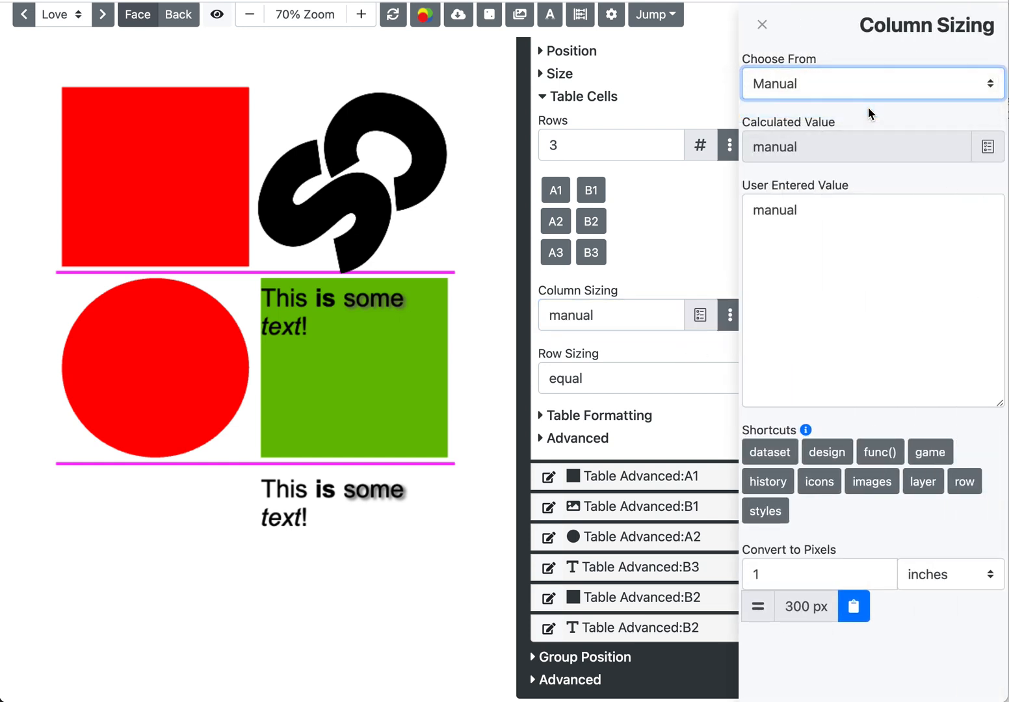
pyautogui.click(762, 25)
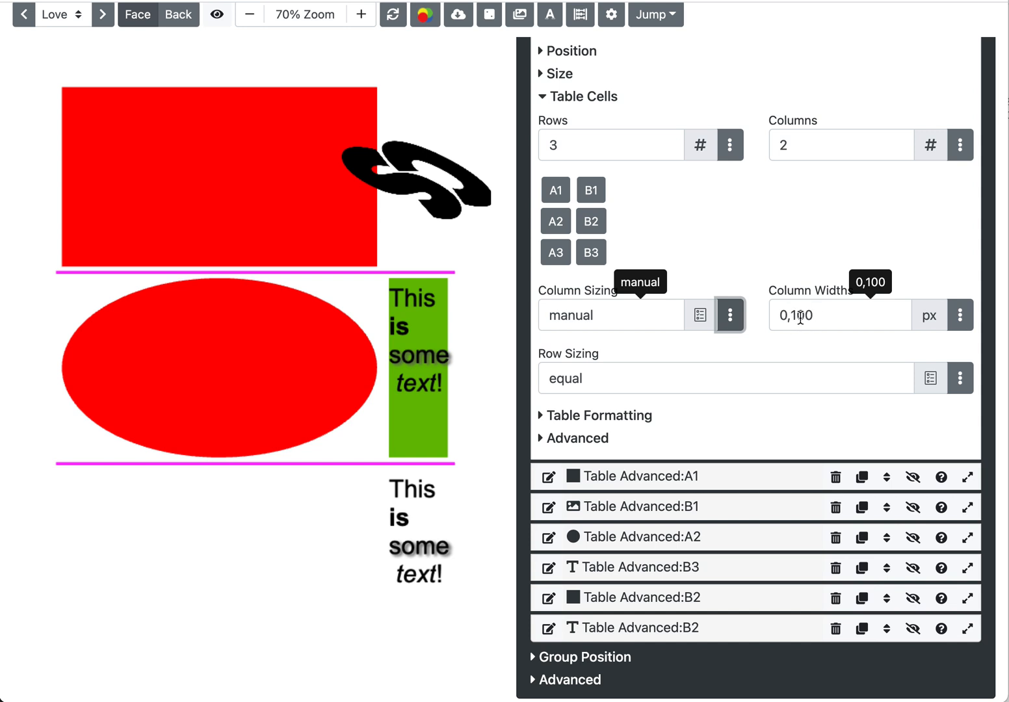
# - Try column widths of ,100 with the first value blank, and restore them to 0,100
pyautogui.click(780, 315)
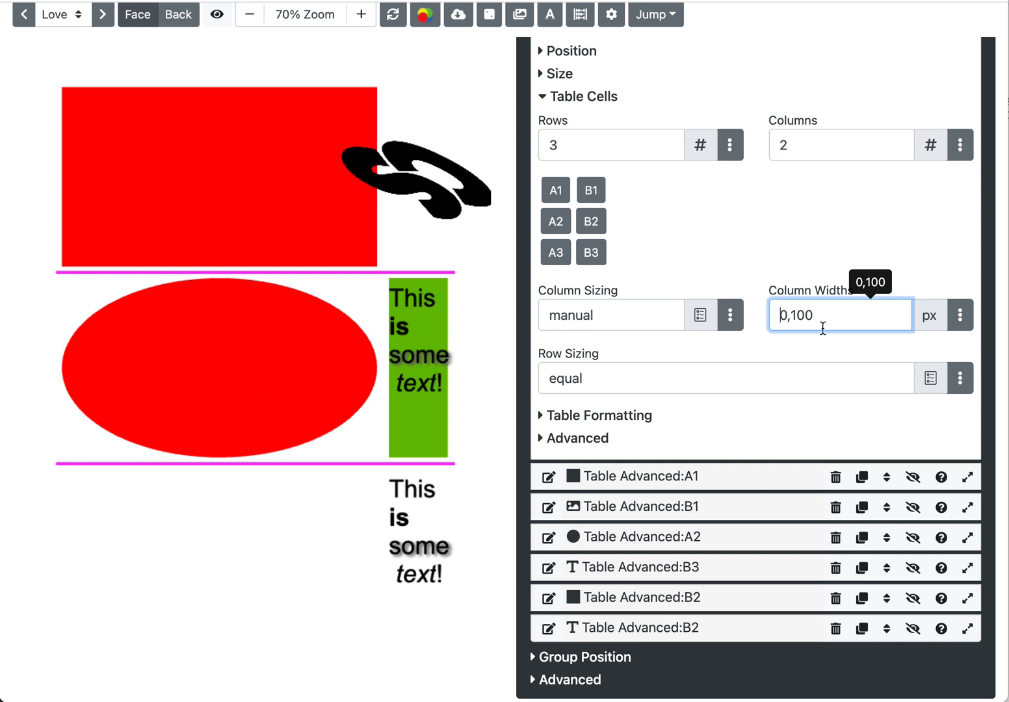
pyautogui.press('BackSpace')
pyautogui.click(805, 294)
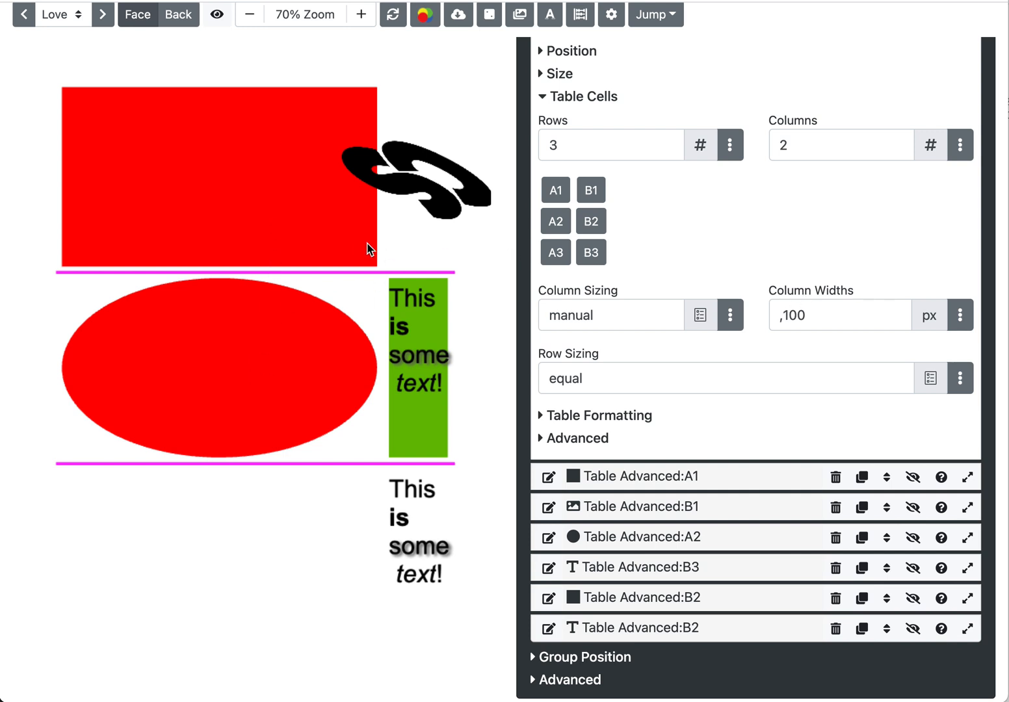
pyautogui.click(777, 316)
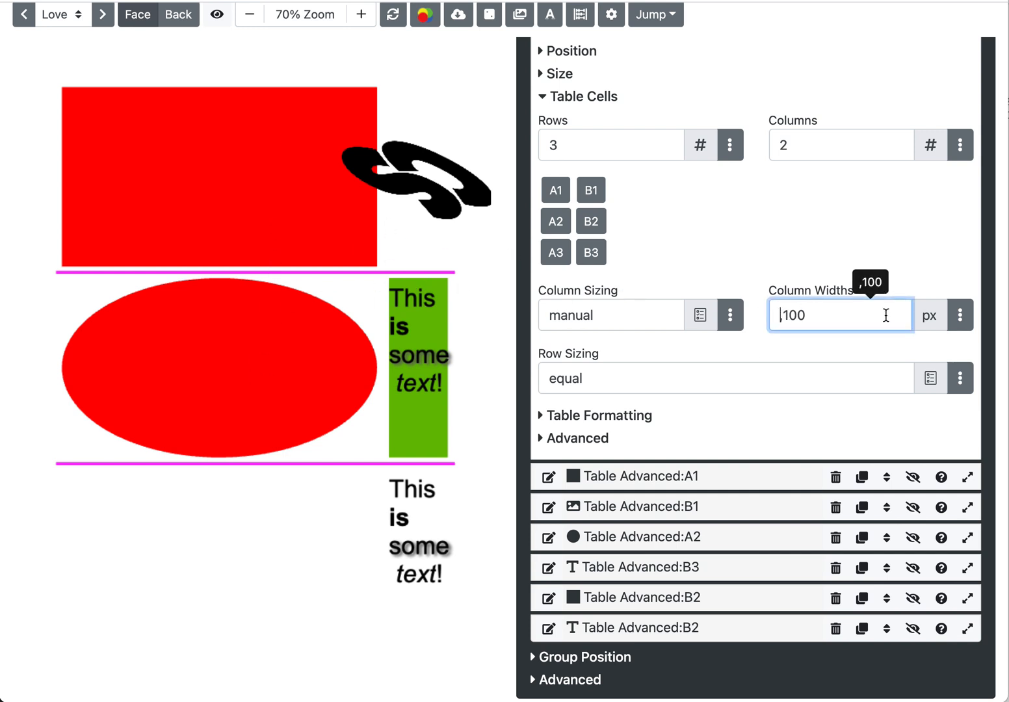
pyautogui.write('0')
# - Set the table's column sizing back to equal
pyautogui.click(730, 315)
pyautogui.click(911, 84)
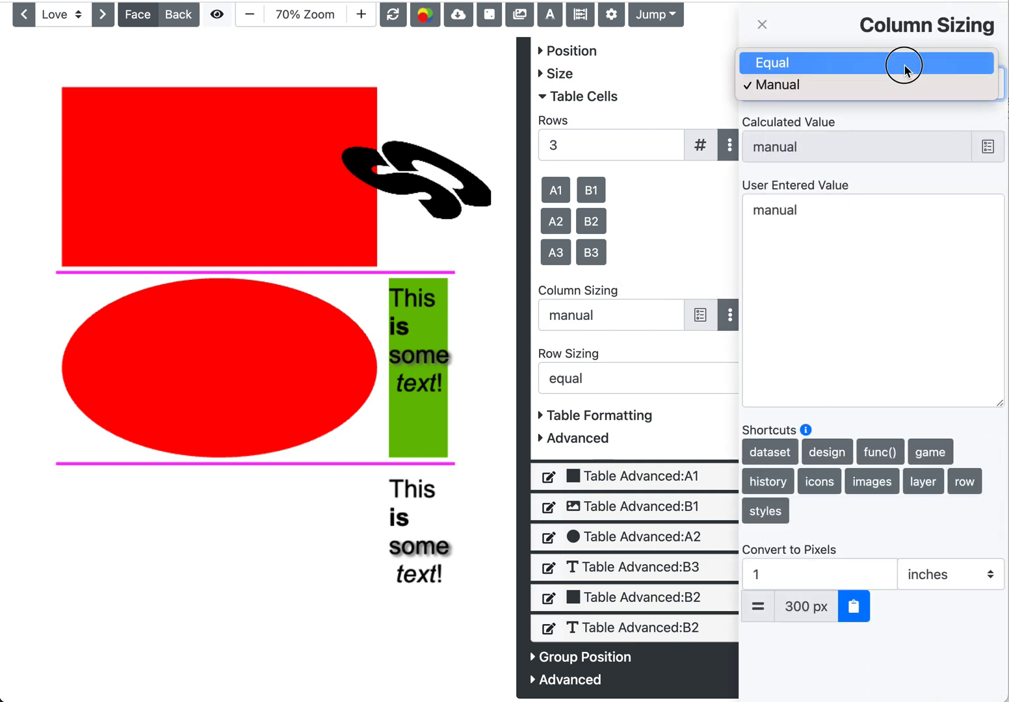
pyautogui.click(903, 63)
pyautogui.click(686, 382)
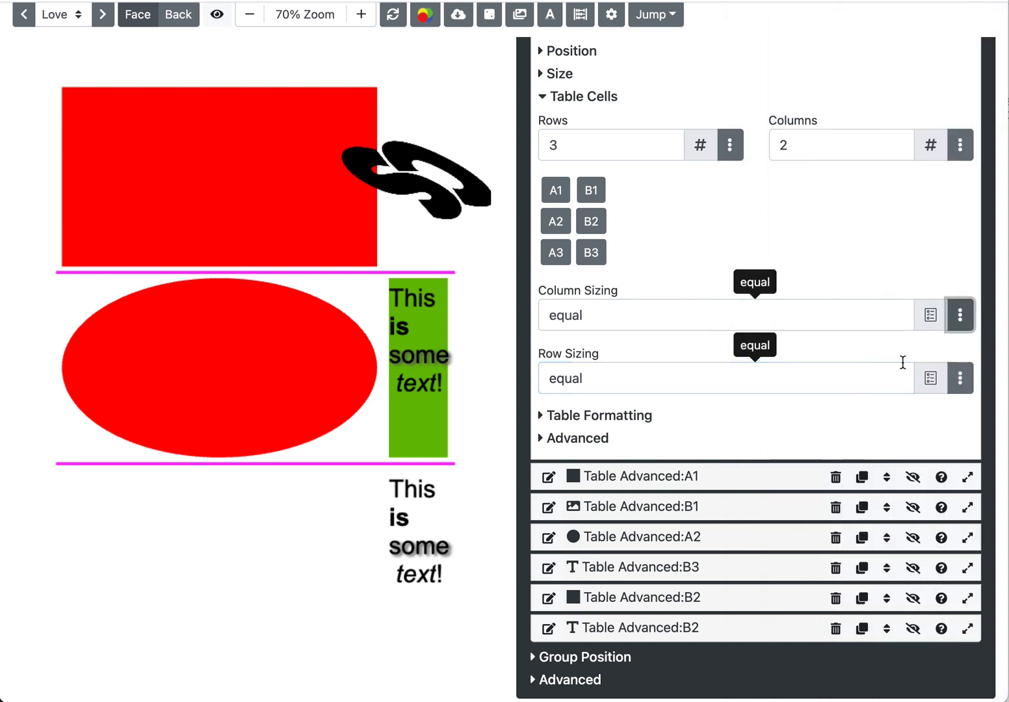
# - Set the table's row sizing to manual
pyautogui.click(960, 379)
pyautogui.click(845, 91)
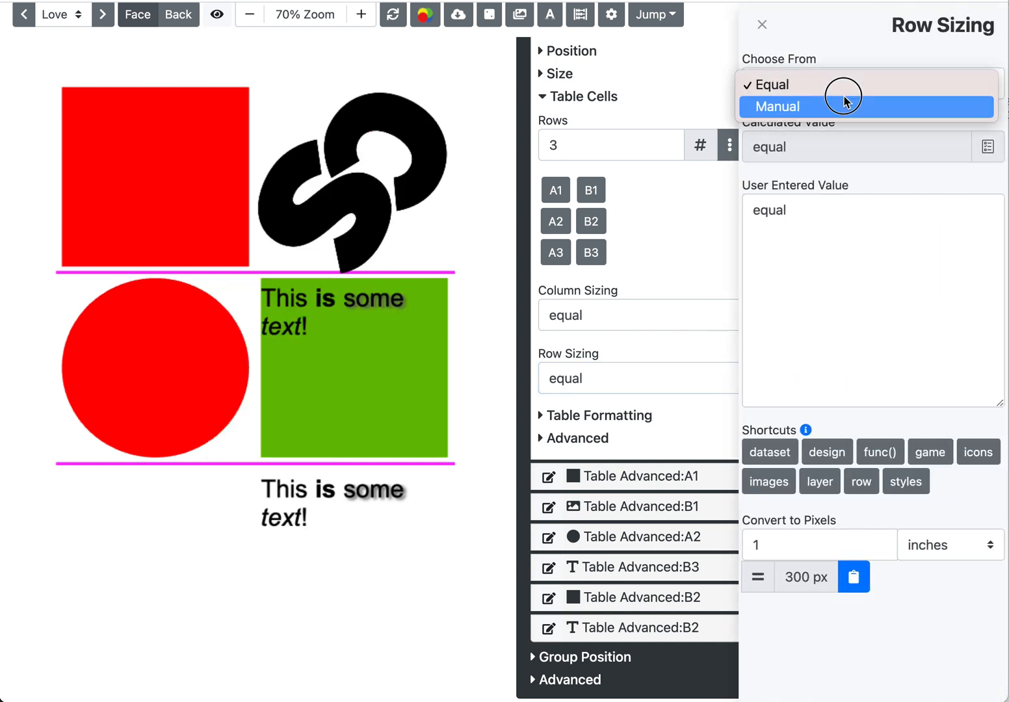
pyautogui.click(843, 105)
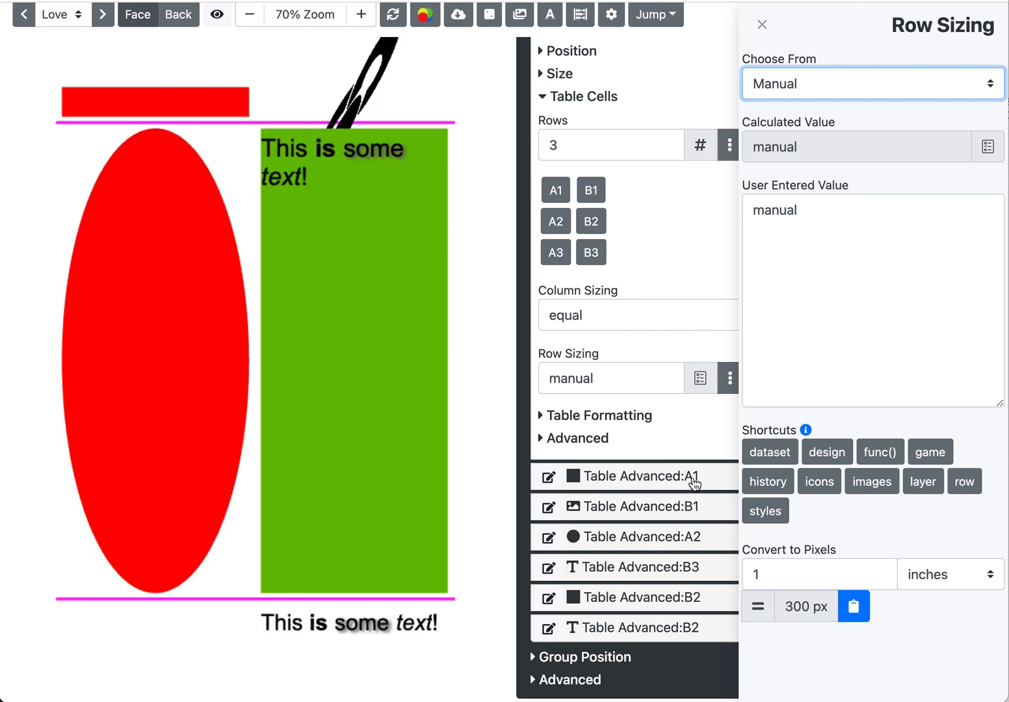
# - Reopen the table formatting settings and set Draw column separators to true
pyautogui.click(634, 416)
pyautogui.scroll(-3, 798, 537)
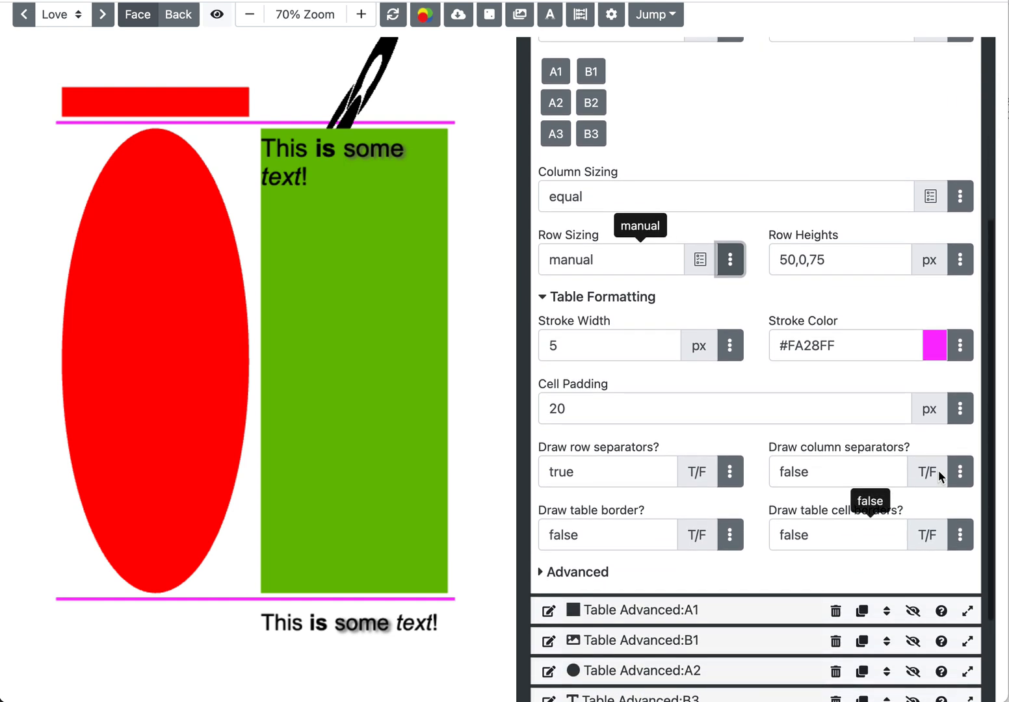
pyautogui.click(960, 472)
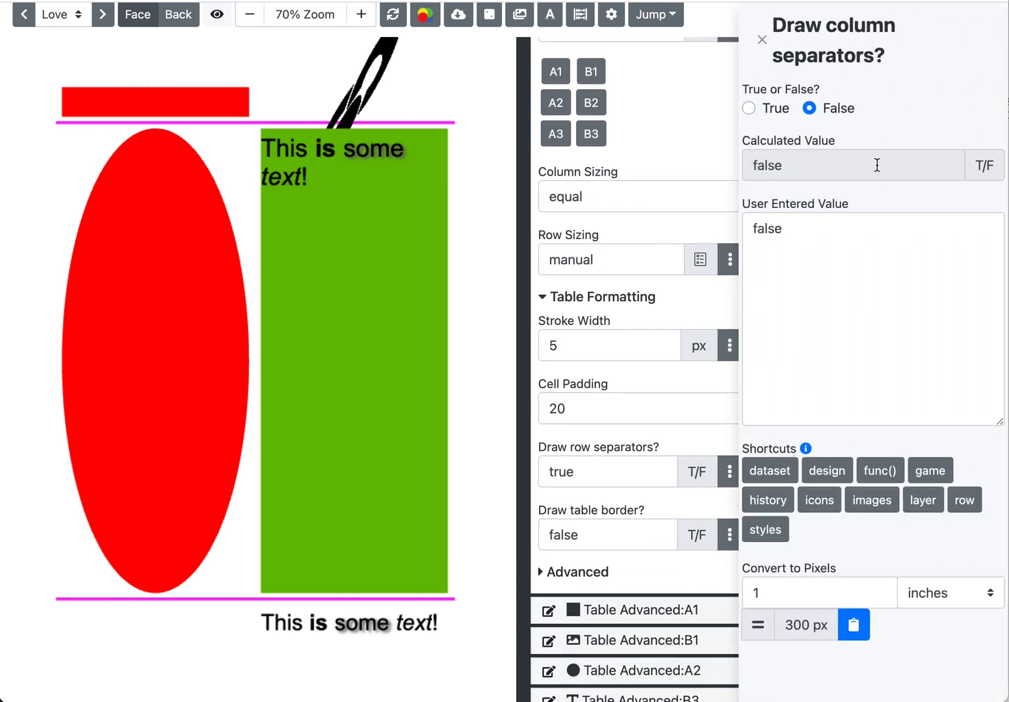
pyautogui.click(758, 111)
pyautogui.click(765, 39)
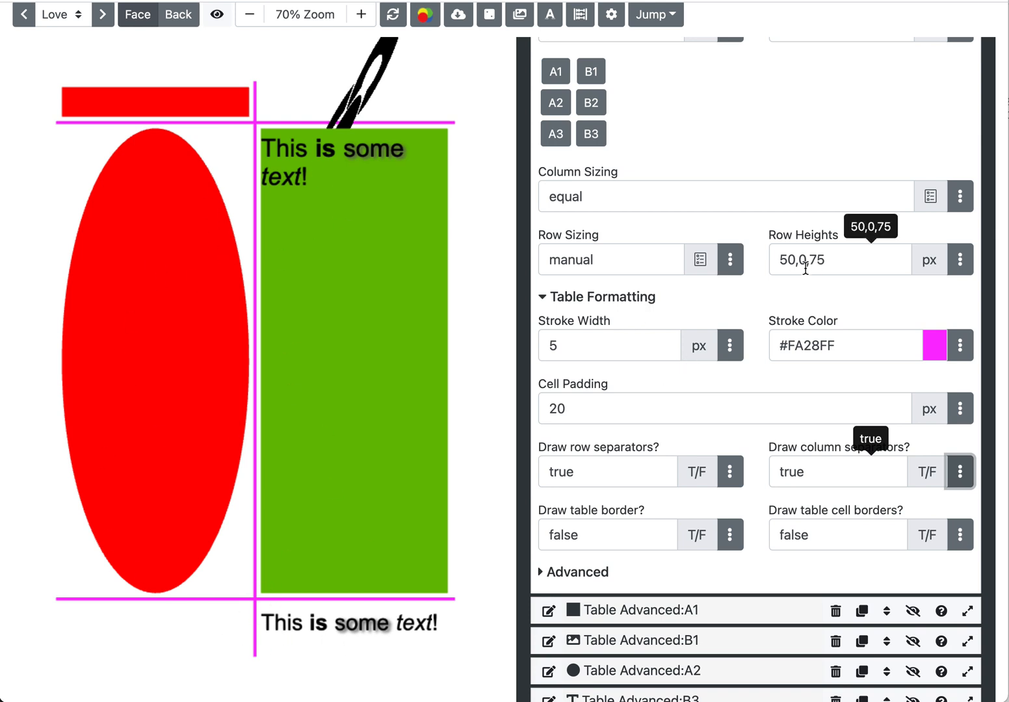
# - Set the table's row heights to 0,200,0 px so only the middle row has a fixed height
pyautogui.click(781, 256)
pyautogui.moveTo(781, 256); pyautogui.dragTo(847, 256)
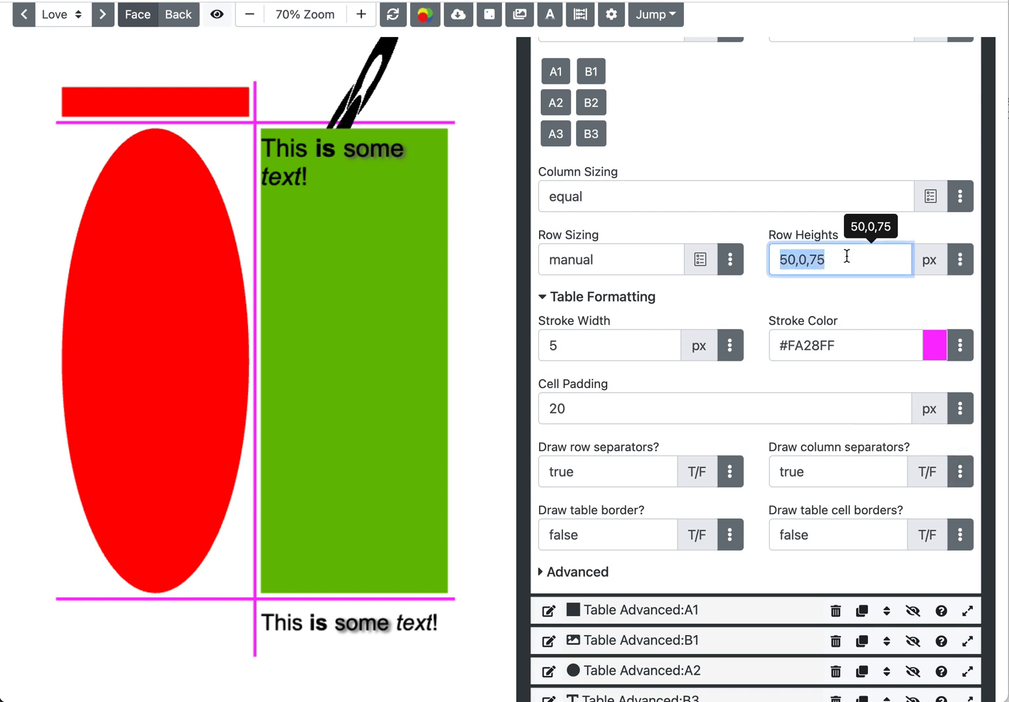
pyautogui.write('0,')
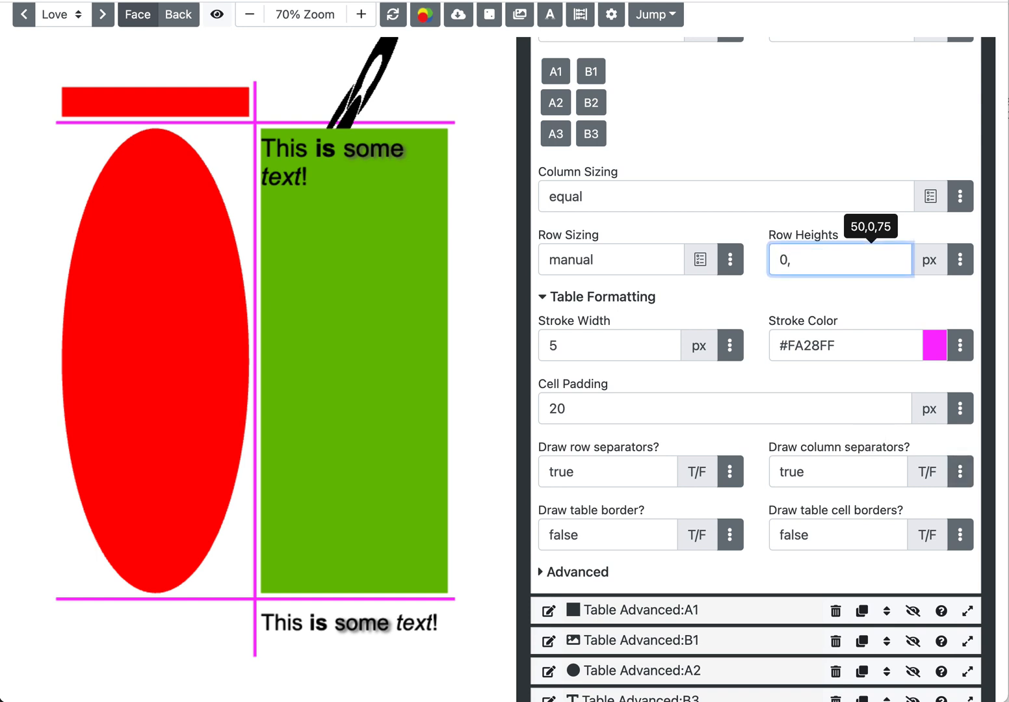
pyautogui.press('BackSpace')
pyautogui.write(',200,0')
pyautogui.click(817, 240)
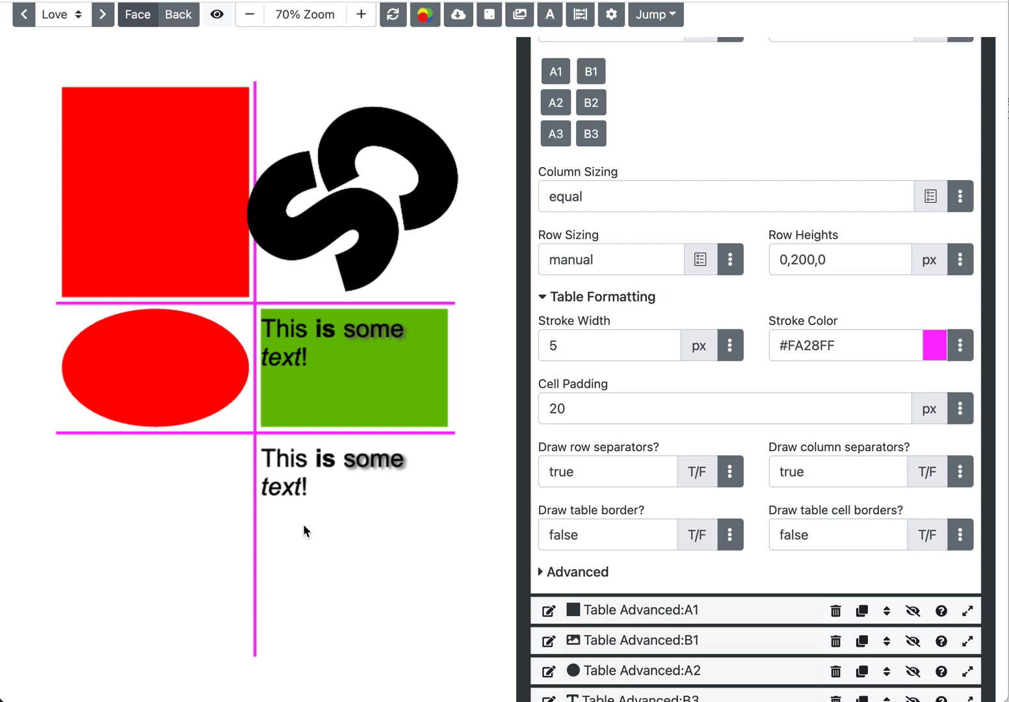
# - Review the layer options offered for cells B1 and B3, and collapse Untitled Group
pyautogui.scroll(3, 679, 457)
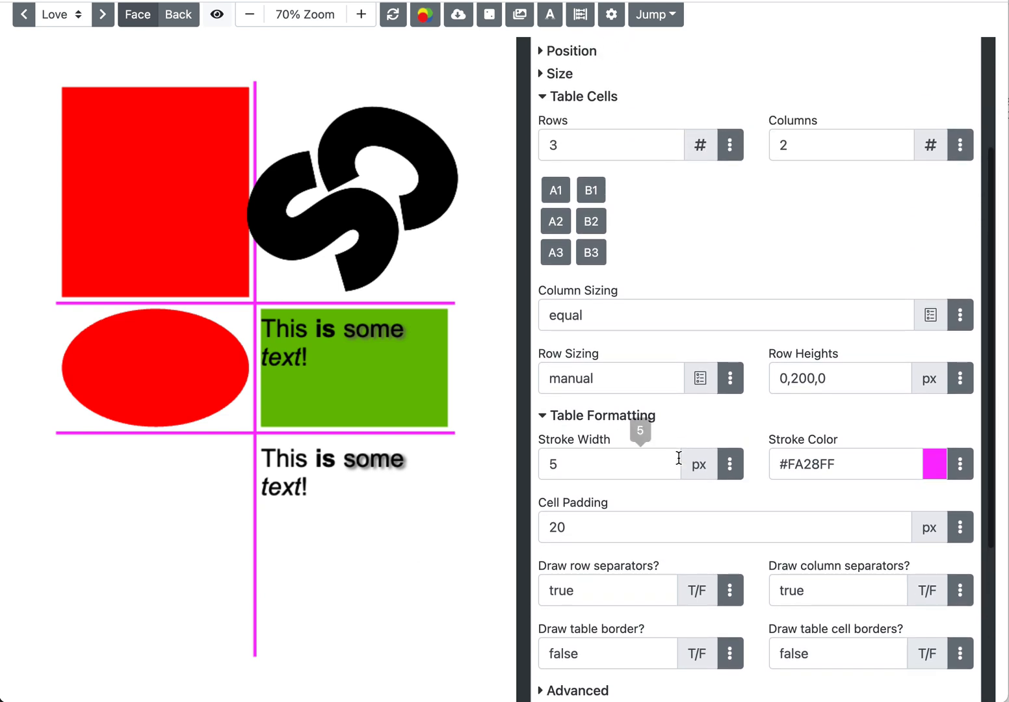
pyautogui.scroll(3, 678, 457)
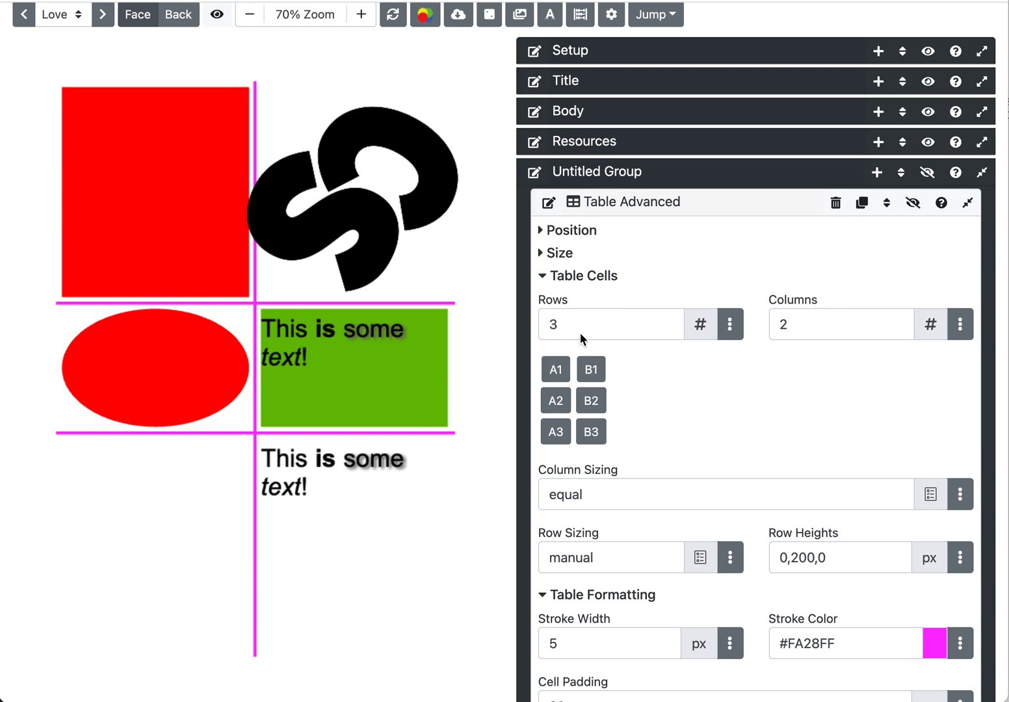
pyautogui.click(589, 375)
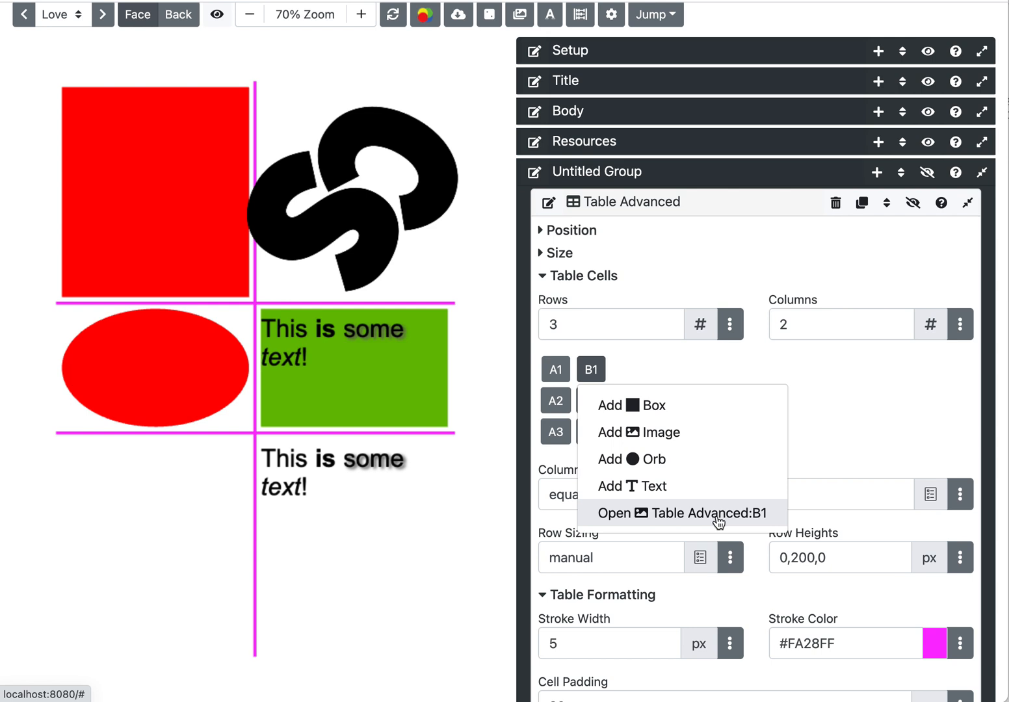
pyautogui.click(852, 423)
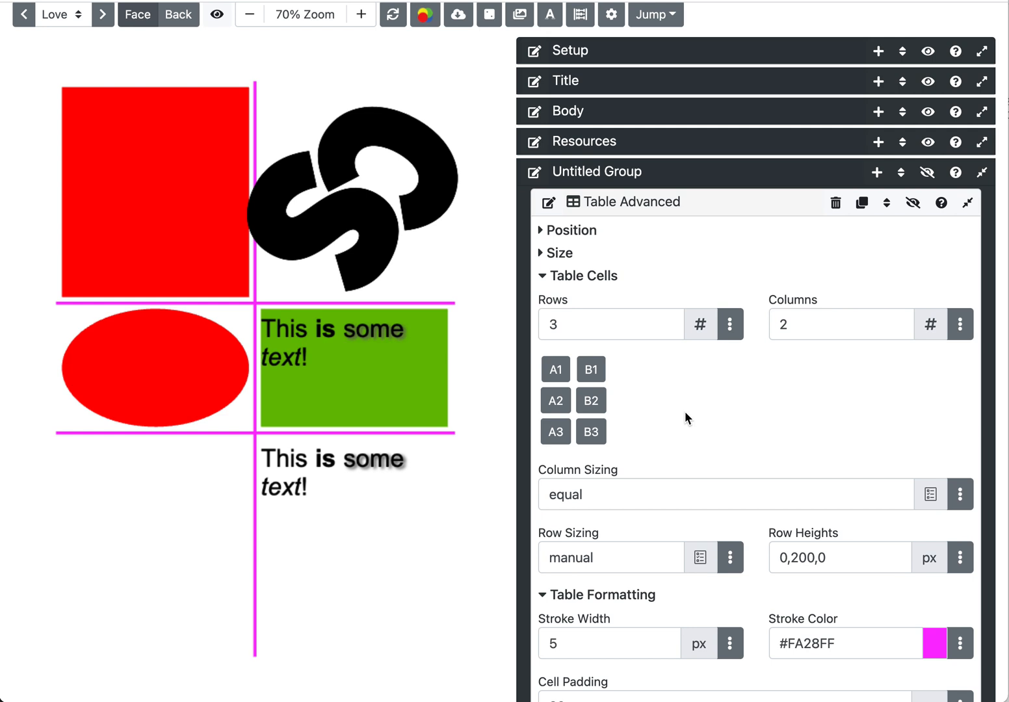
pyautogui.click(591, 433)
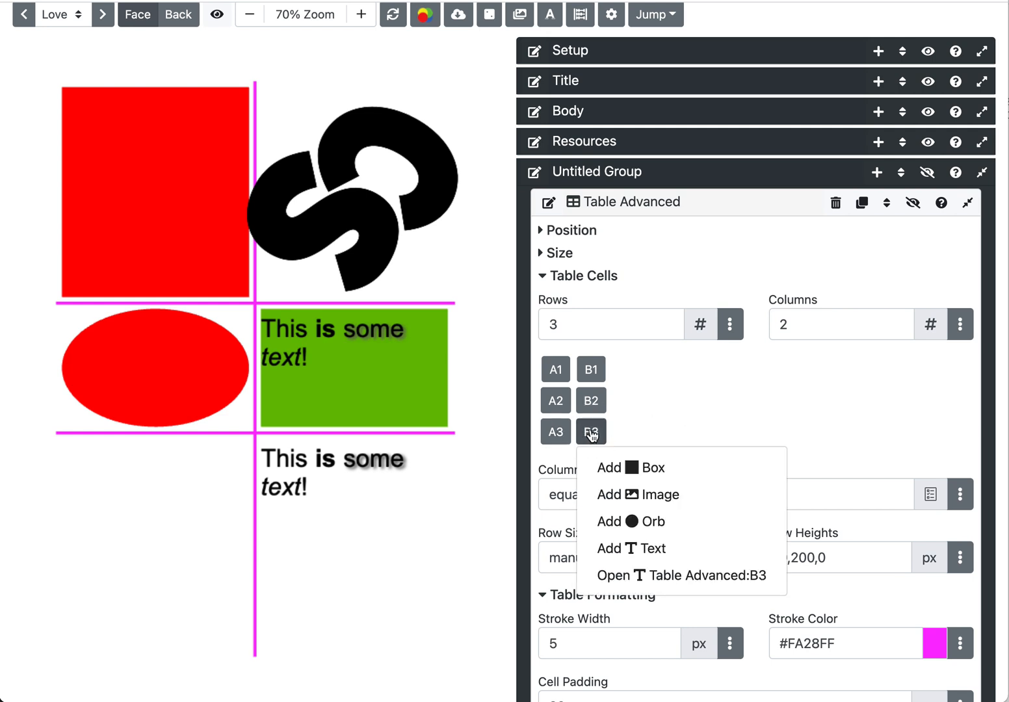
pyautogui.click(591, 433)
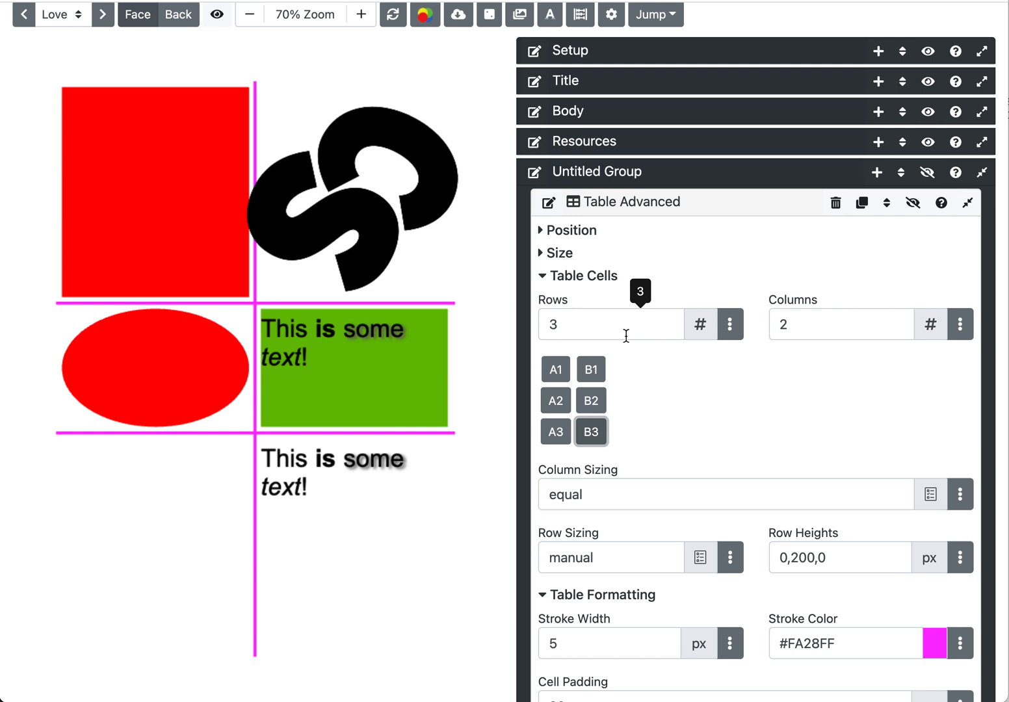
pyautogui.click(708, 187)
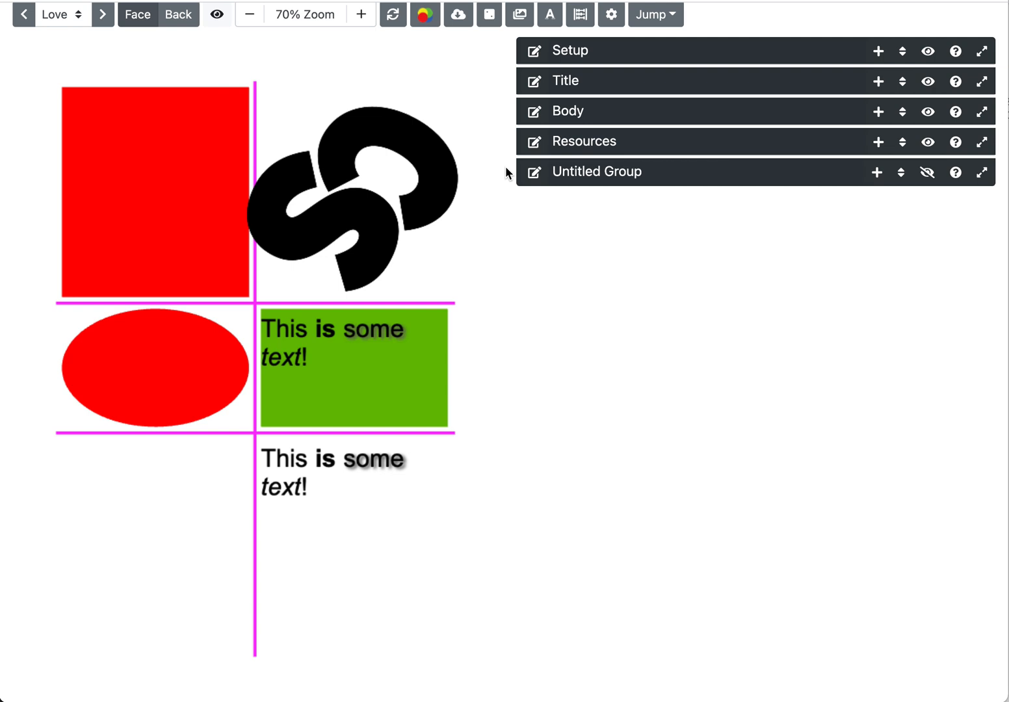
# - Show the rulers and guide overlays while viewing the card's back, and return to its face
pyautogui.click(188, 17)
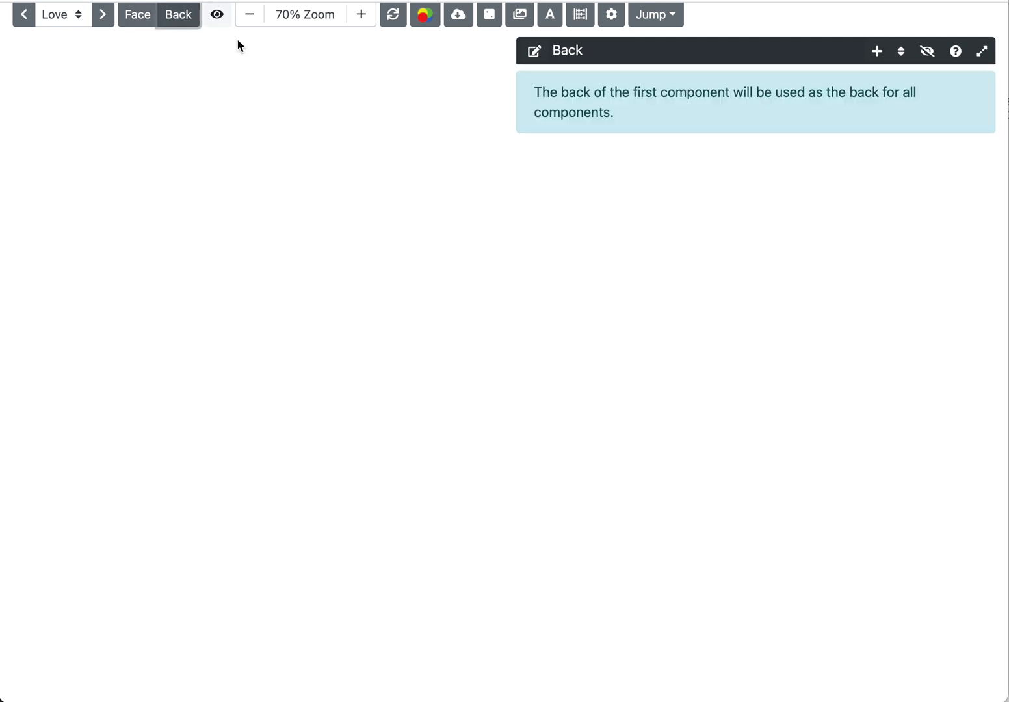
pyautogui.click(218, 15)
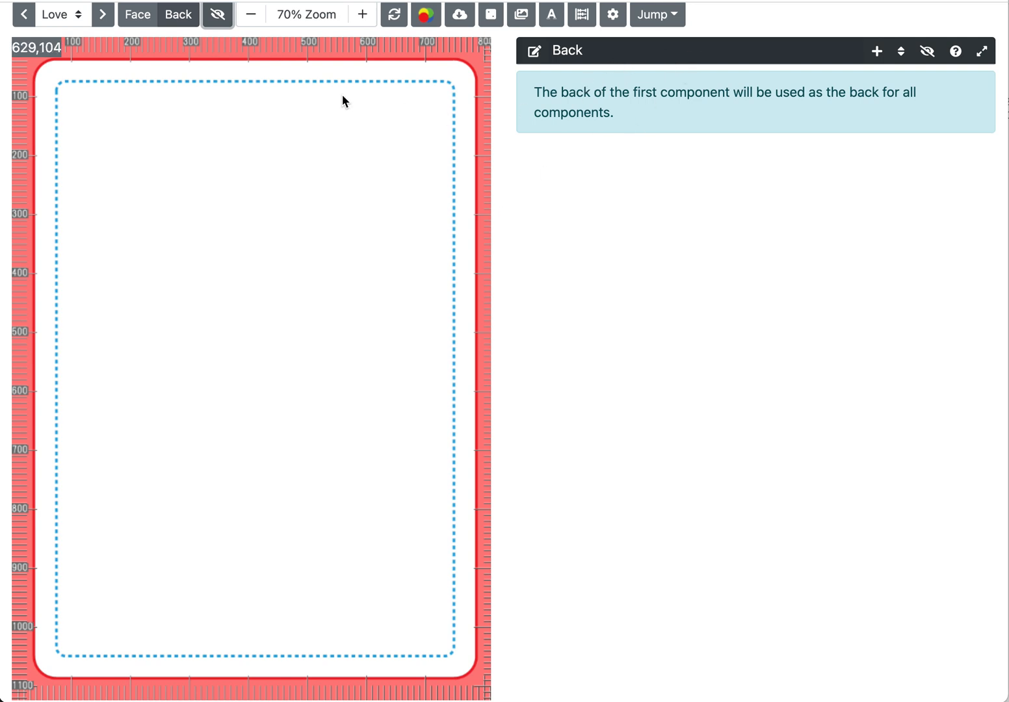
pyautogui.click(136, 20)
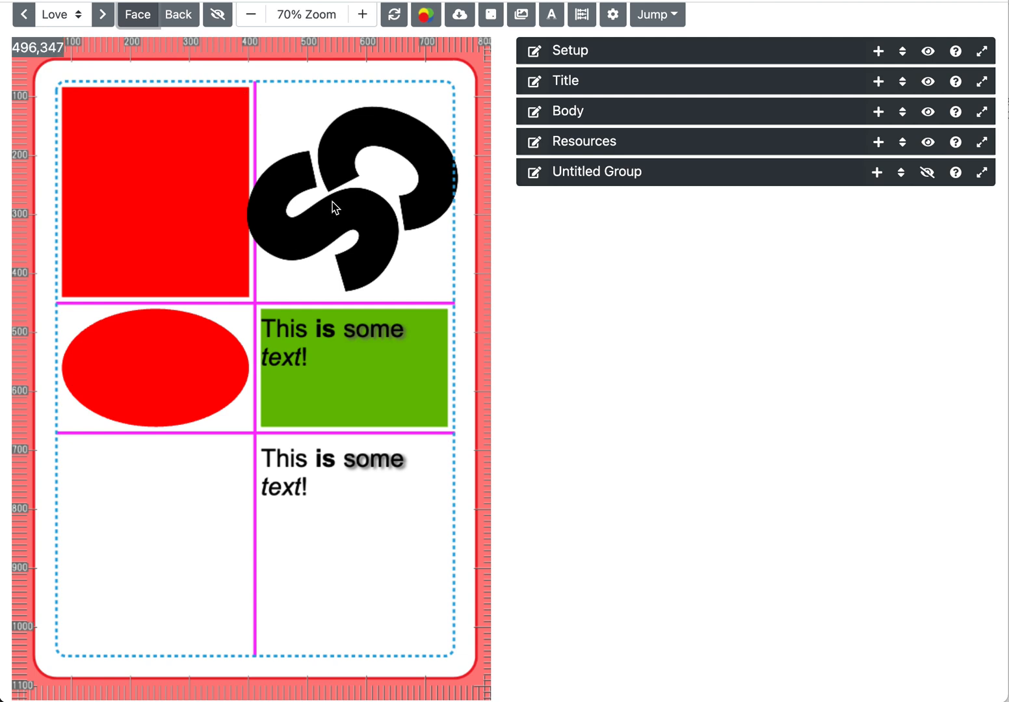
# - Add a simple table to the card's back
pyautogui.click(179, 17)
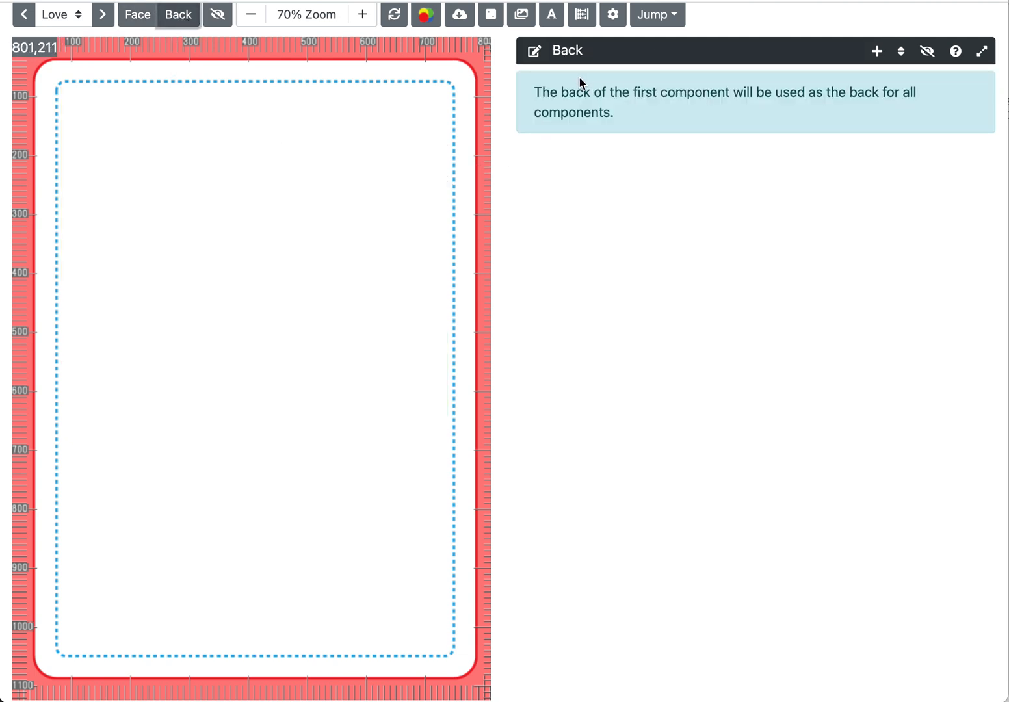
pyautogui.click(877, 51)
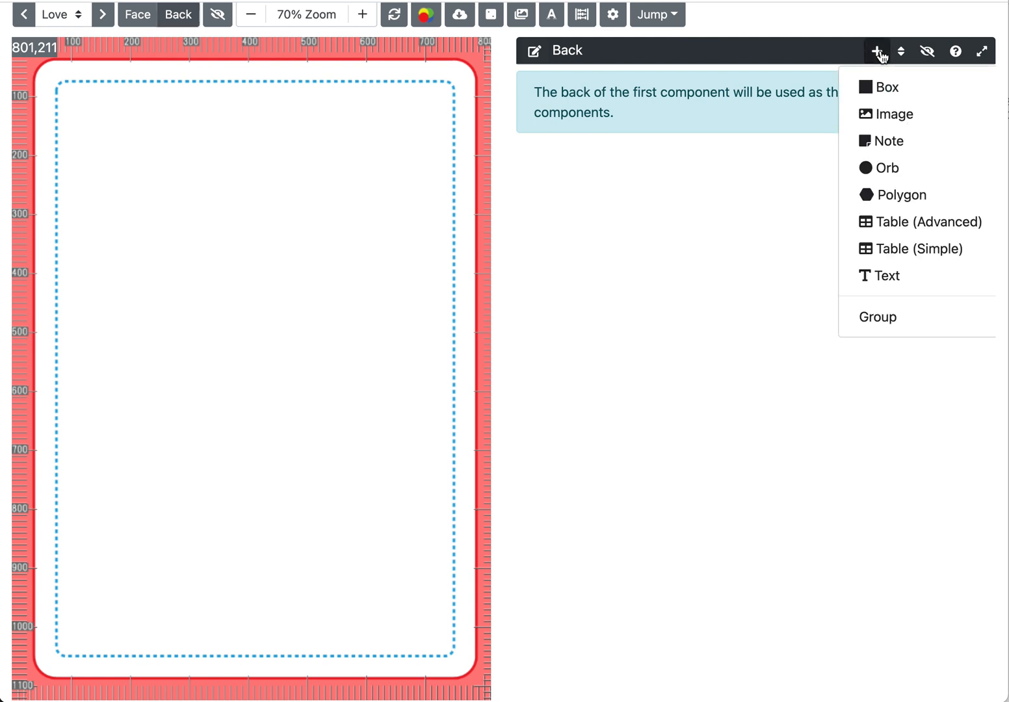
pyautogui.click(903, 249)
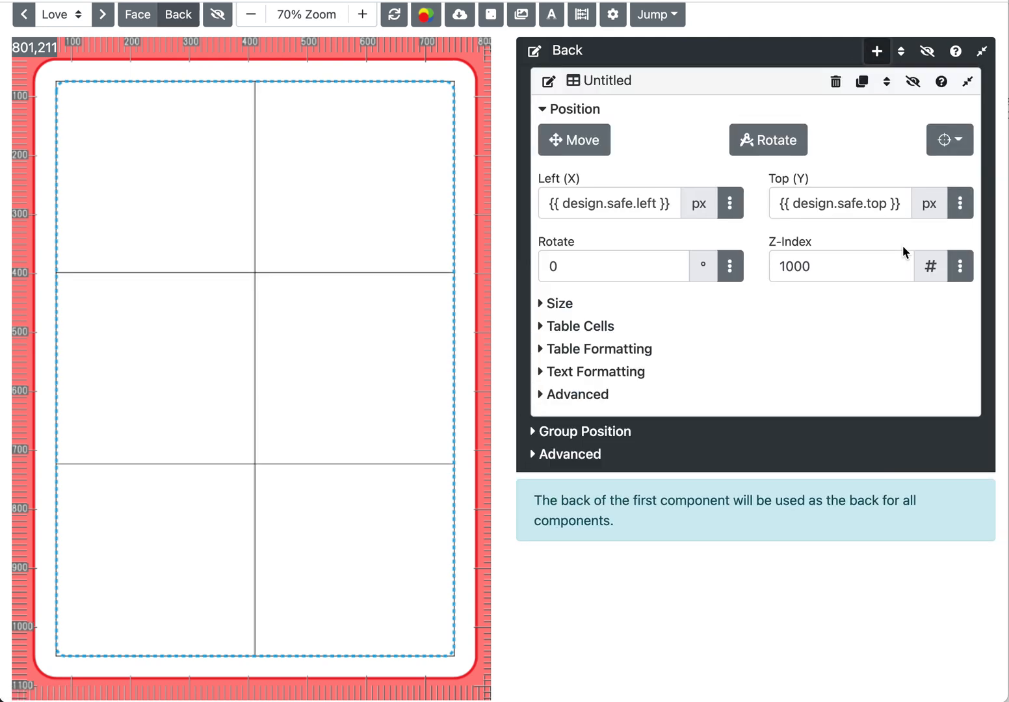
pyautogui.click(878, 52)
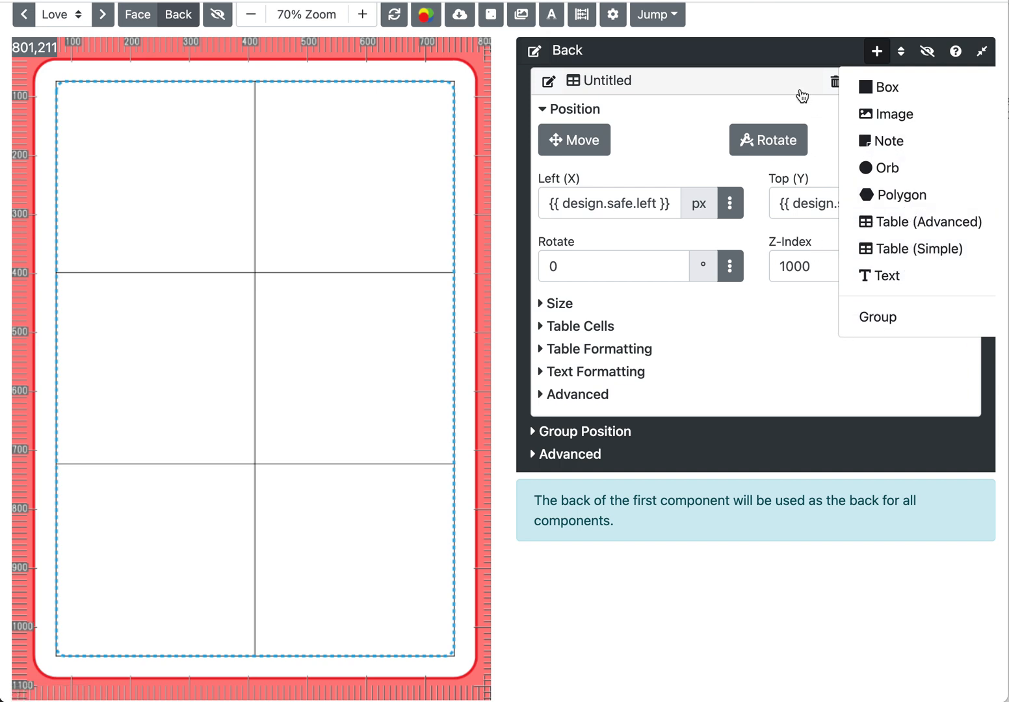
pyautogui.click(793, 111)
pyautogui.click(799, 115)
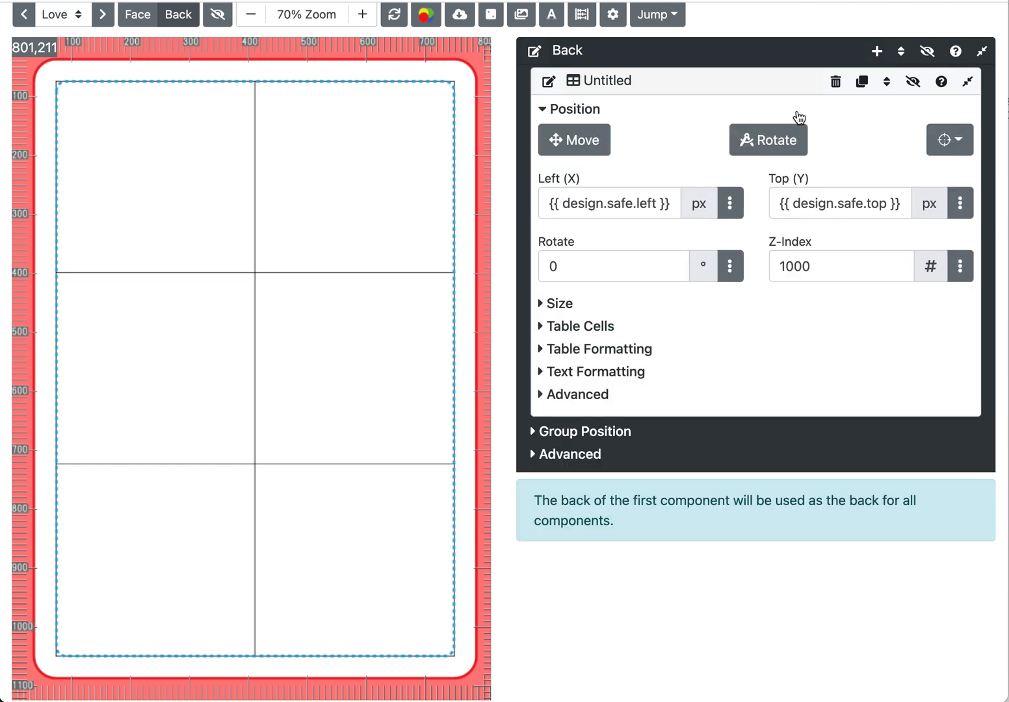
# - Collapse the table's position settings and set its height to 500 px in the size settings
pyautogui.click(797, 115)
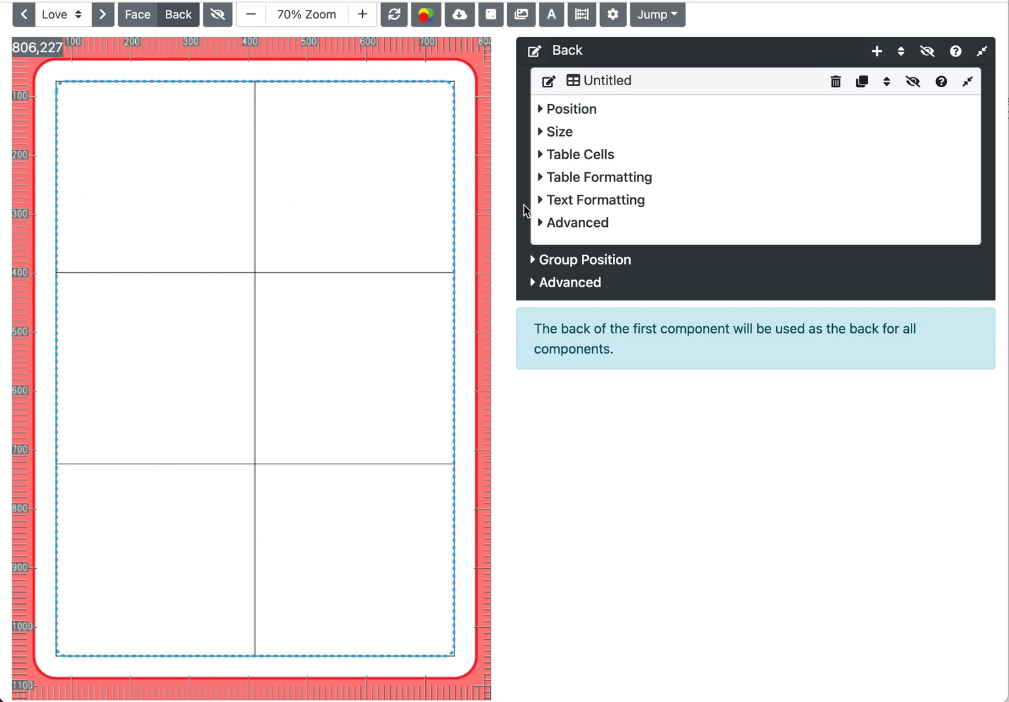
pyautogui.click(567, 132)
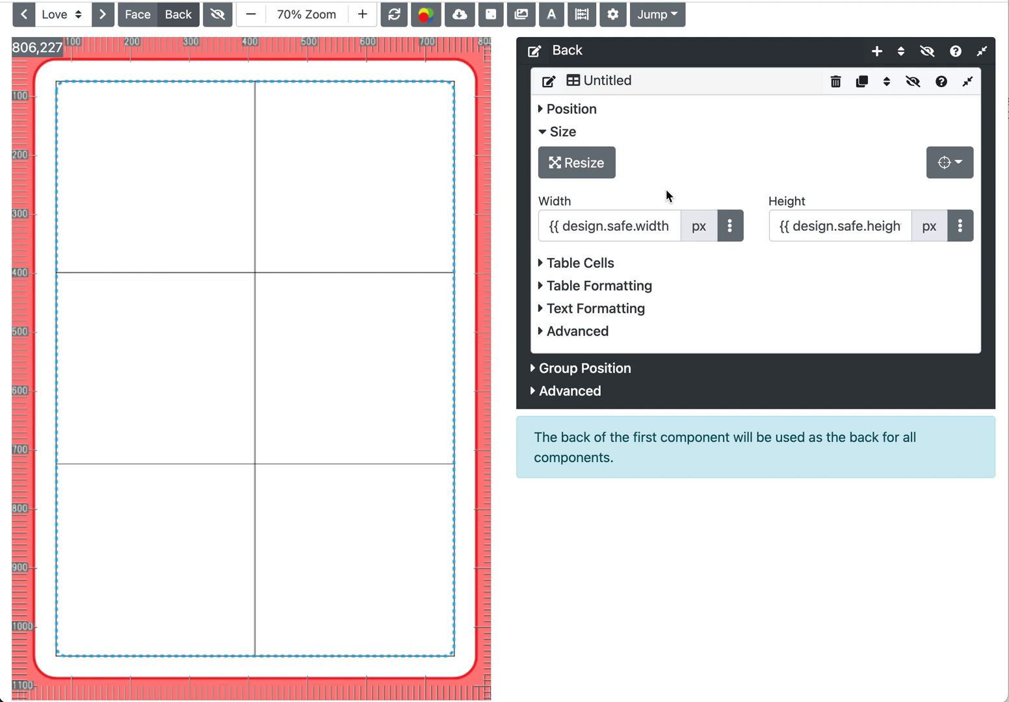
pyautogui.click(815, 233)
pyautogui.press('super+c')
pyautogui.press('BackSpace')
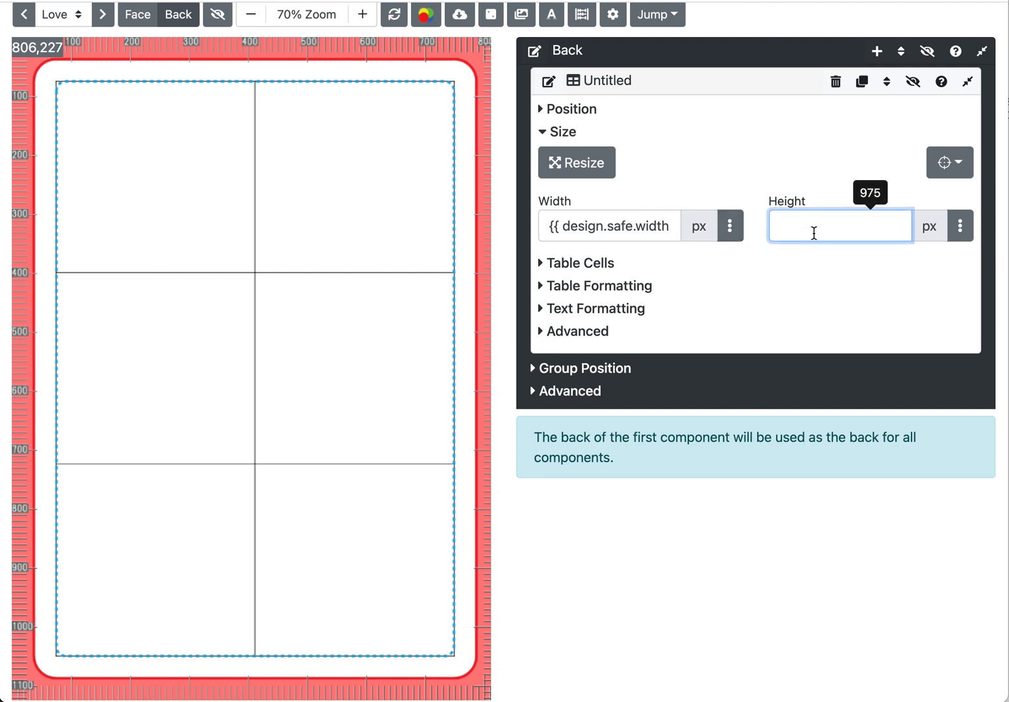
pyautogui.write('500')
pyautogui.press('Return')
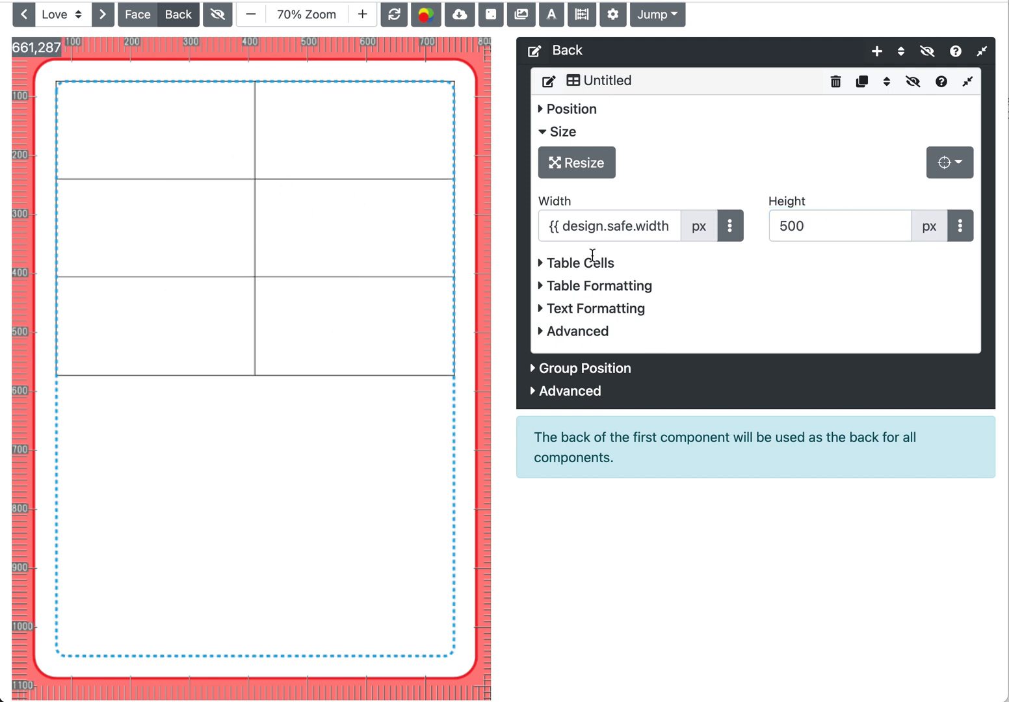
# - Restore the table's height to the copied {{ design.safe.height }} expression
pyautogui.doubleClick(824, 222)
pyautogui.press('super+v')
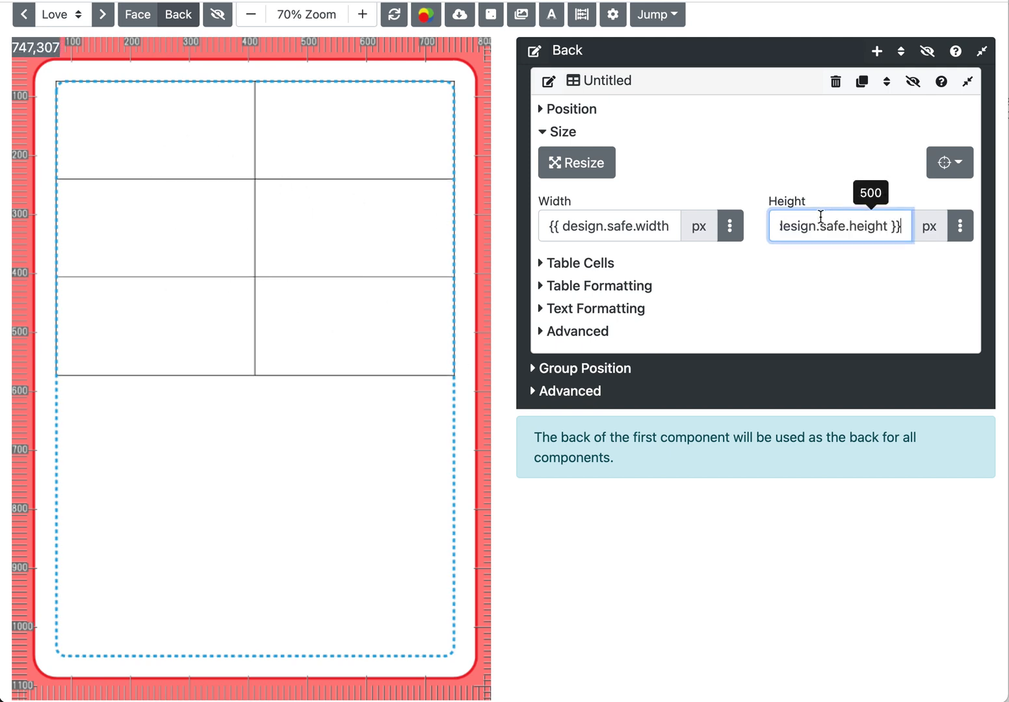
pyautogui.press('Return')
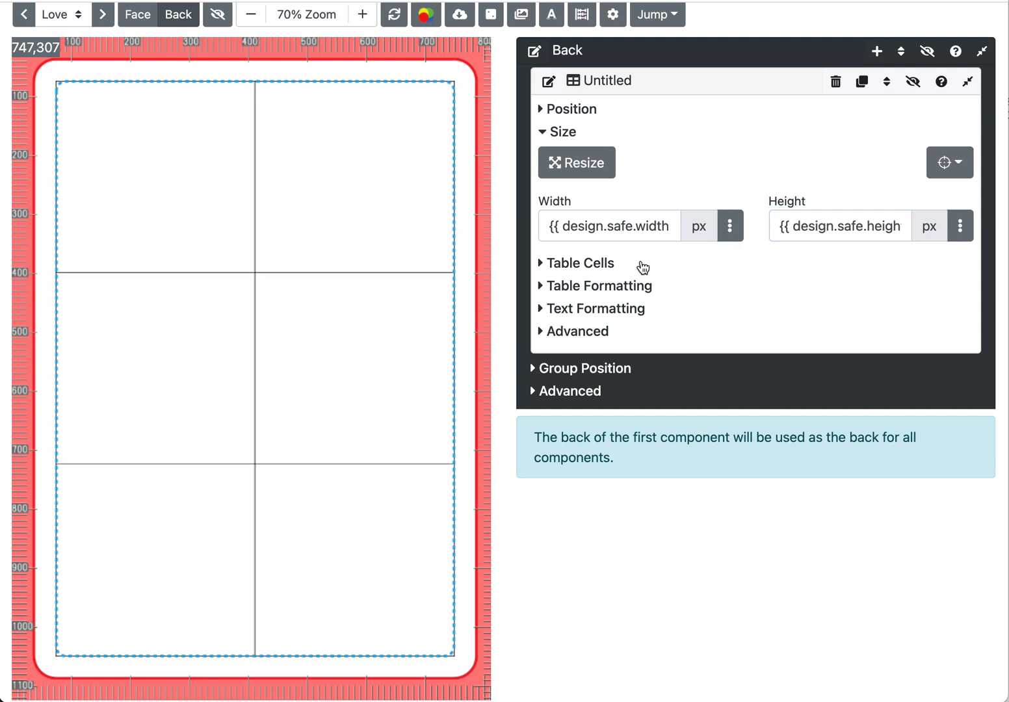
# - Expand the table cell settings, try a column count of 3, and return it to 2
pyautogui.click(595, 264)
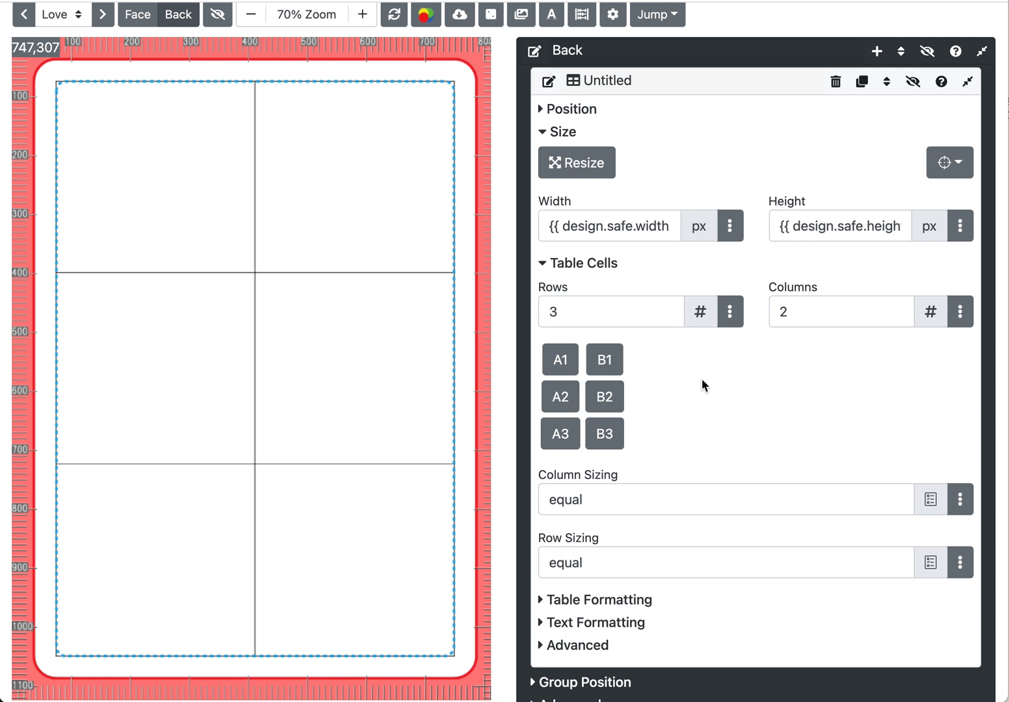
pyautogui.scroll(-1, 702, 384)
pyautogui.doubleClick(825, 258)
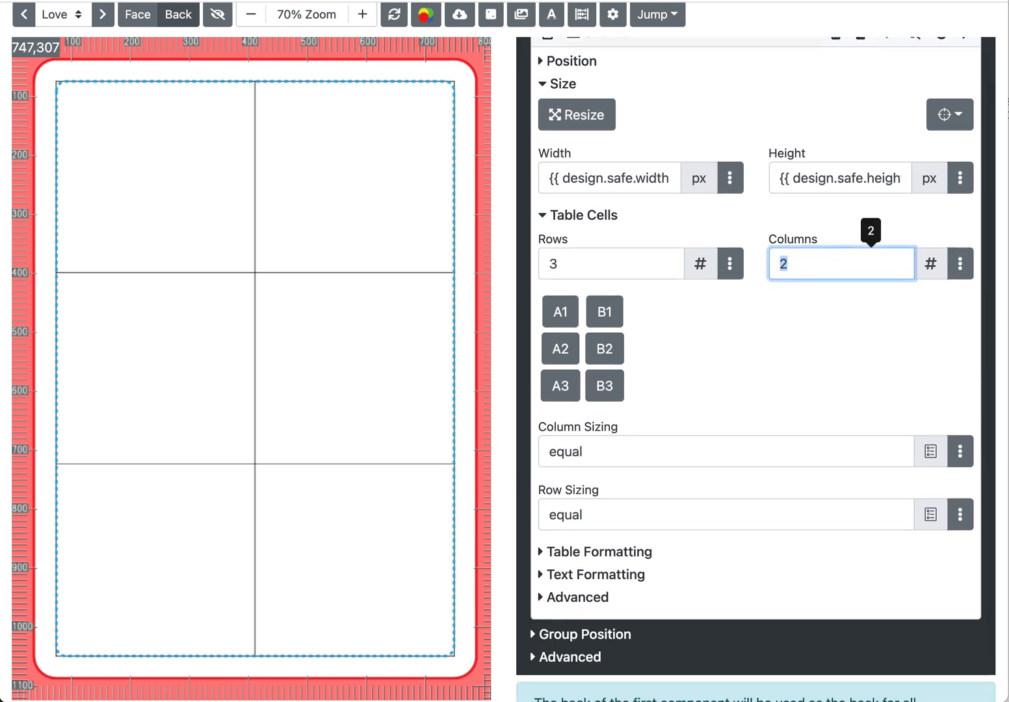
pyautogui.write('3')
pyautogui.doubleClick(797, 259)
pyautogui.write('2')
pyautogui.click(804, 246)
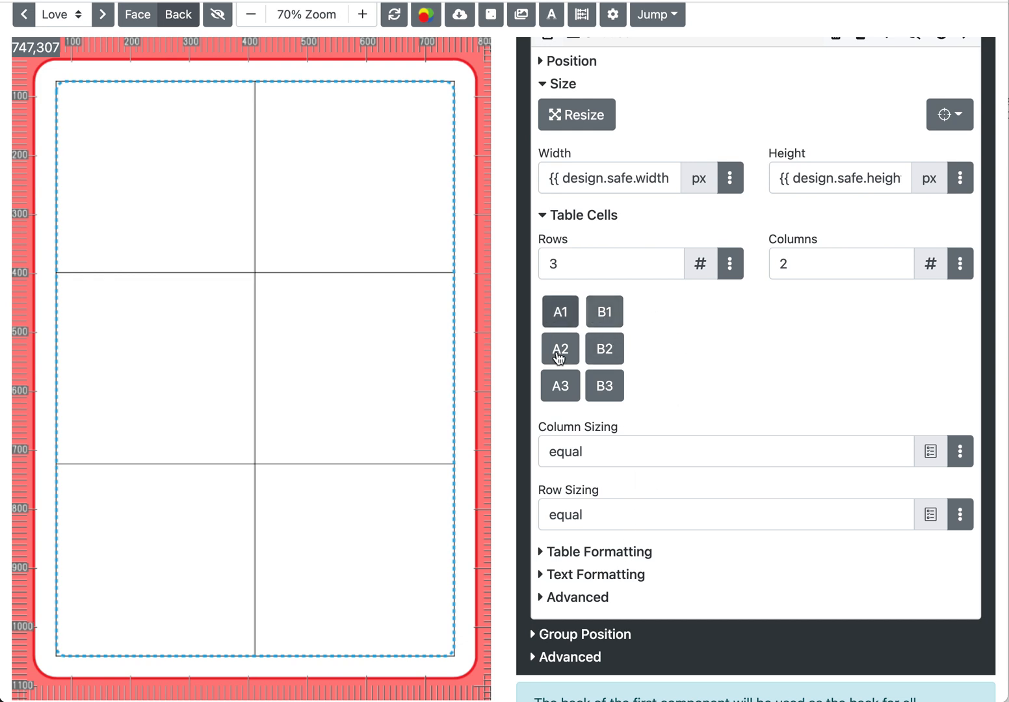
# - Enter the text "this is some text" in cell A1
pyautogui.click(558, 310)
pyautogui.click(819, 184)
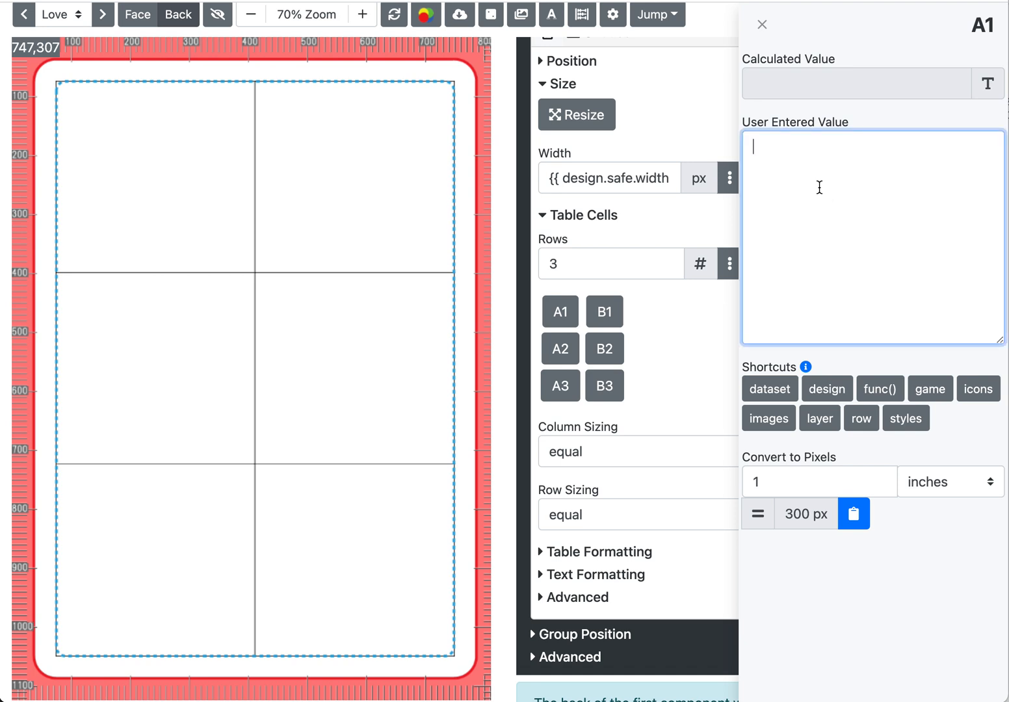
pyautogui.write('this is some text')
pyautogui.click(865, 123)
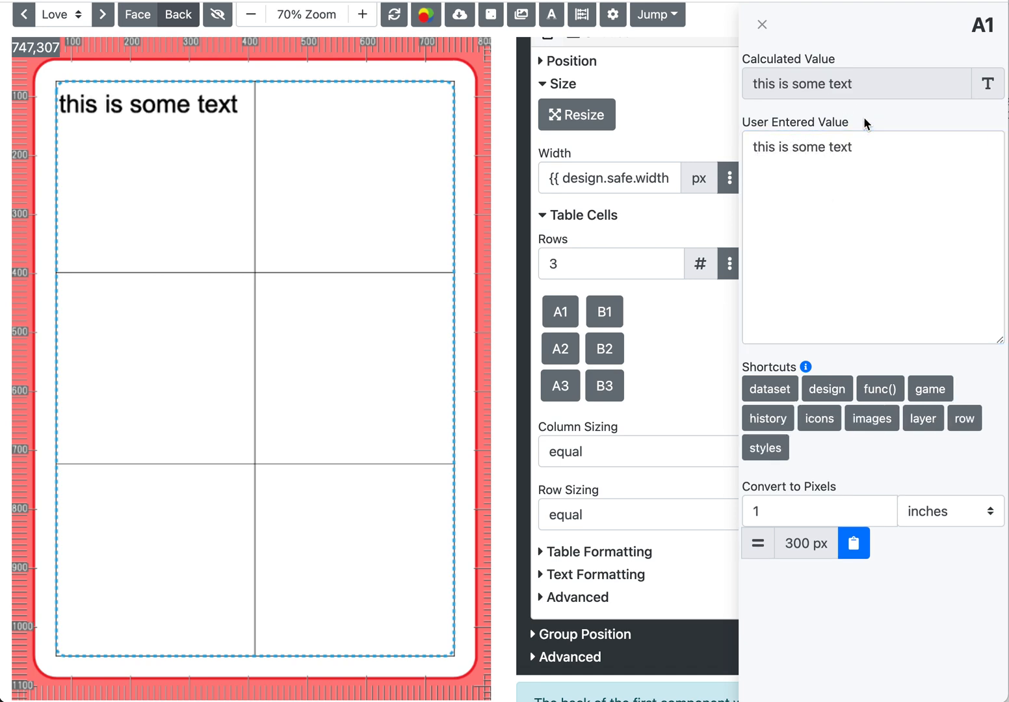
pyautogui.click(760, 29)
# - Enter "this is another cell" in cell B1 and "hi there" in cell A2
pyautogui.click(616, 325)
pyautogui.click(831, 269)
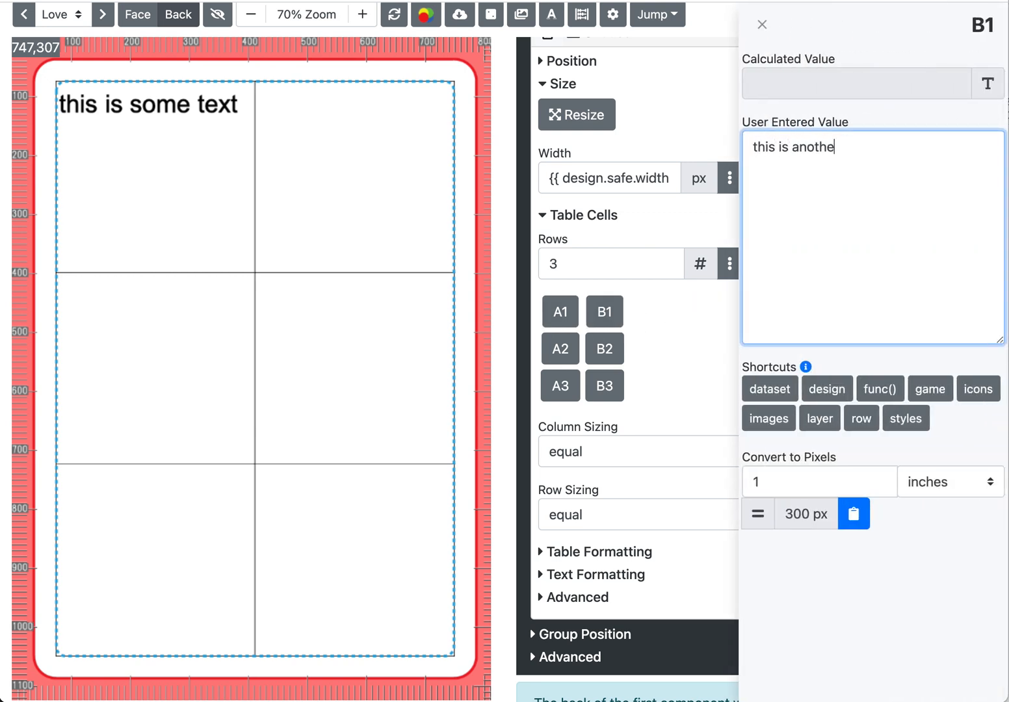
pyautogui.click(765, 30)
pyautogui.click(558, 349)
pyautogui.click(863, 273)
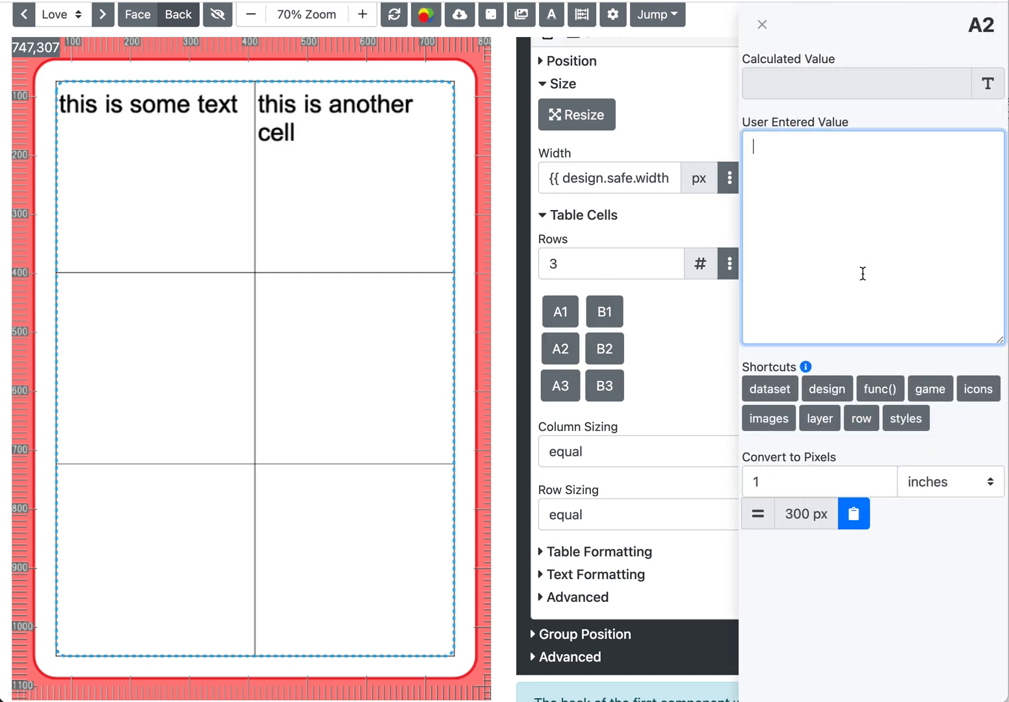
pyautogui.write('hi there')
pyautogui.click(762, 24)
# - Fill cell B2 with four <Idea /> icon tags, using the icon shortcuts to copy the tag
pyautogui.click(604, 349)
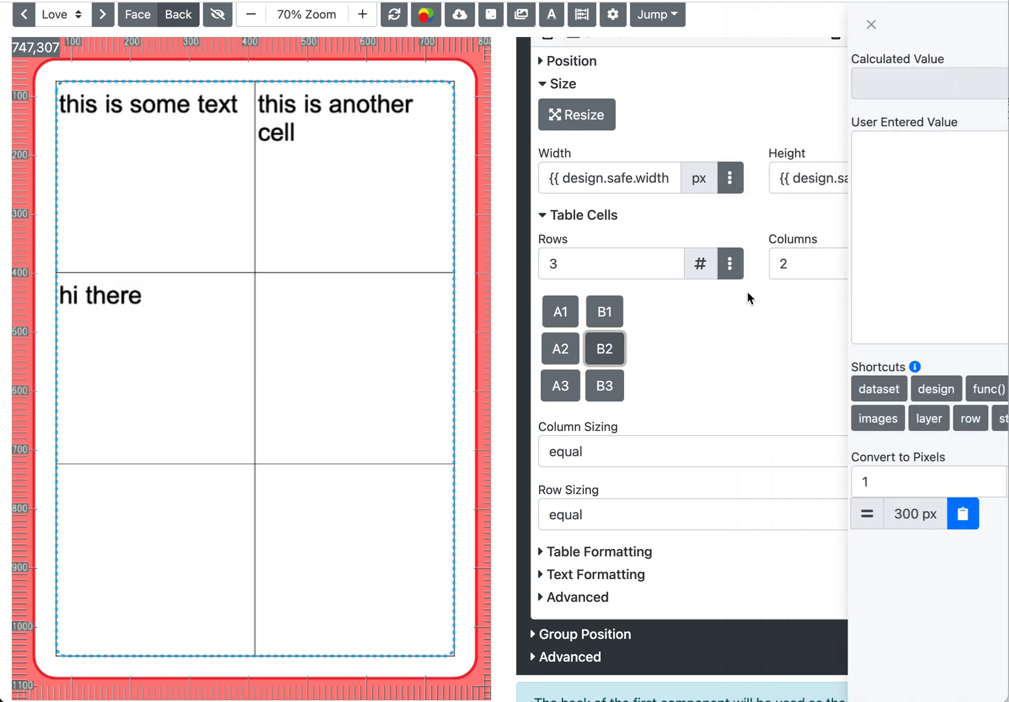
pyautogui.click(871, 256)
pyautogui.click(976, 388)
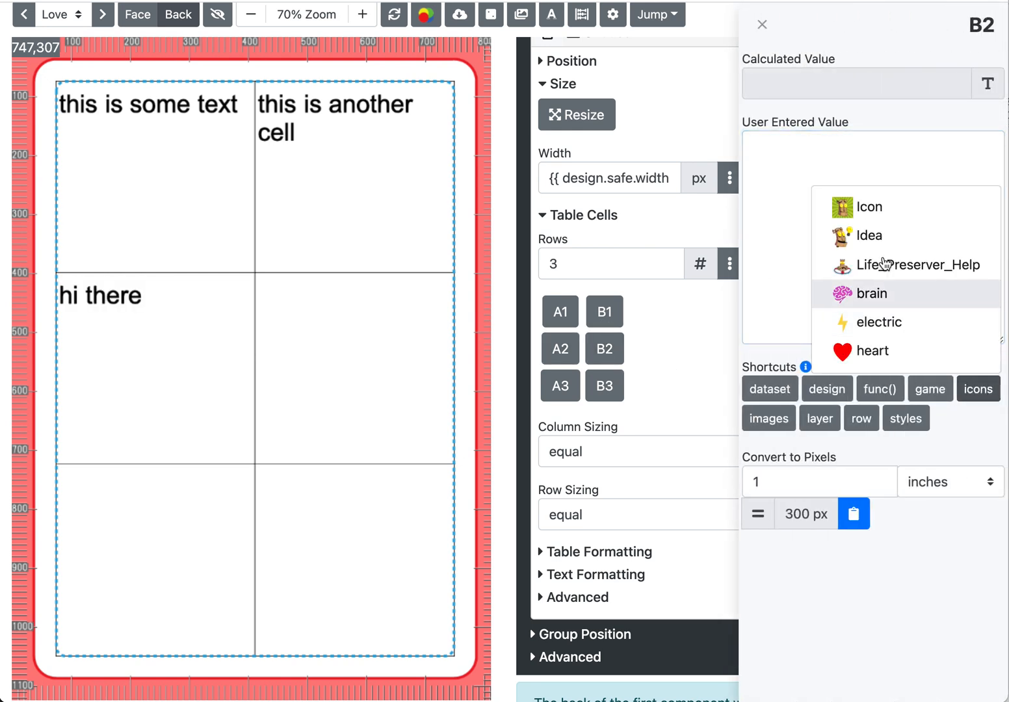
pyautogui.click(880, 237)
pyautogui.write('<Idea />')
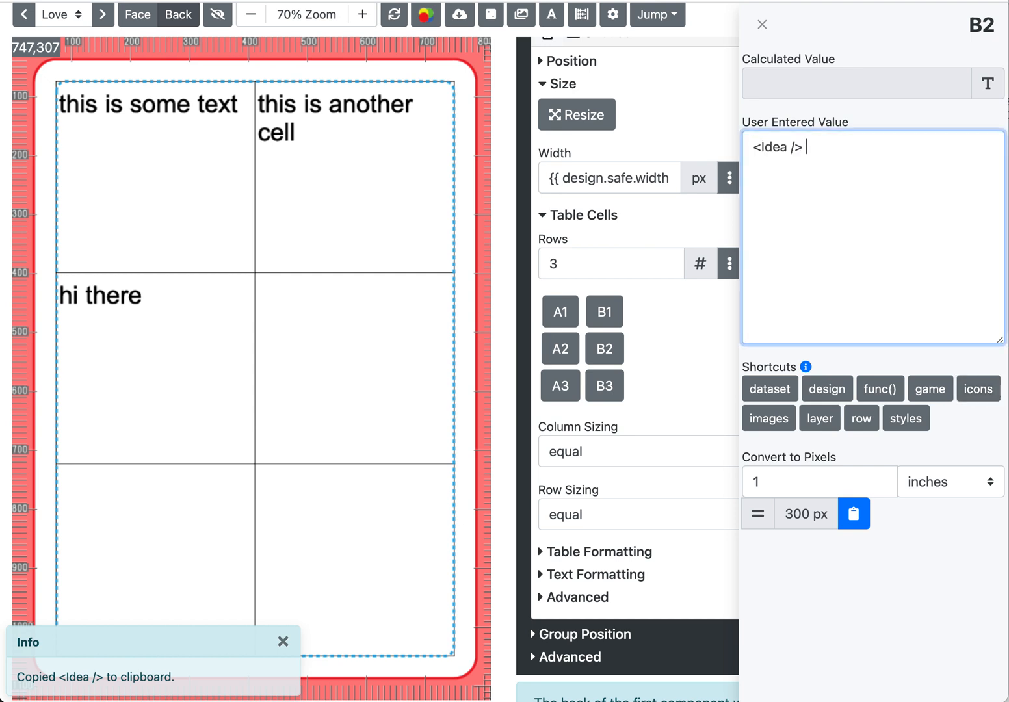
pyautogui.write('<Idea />')
pyautogui.write('<Idea />')
pyautogui.write('<Idea />')
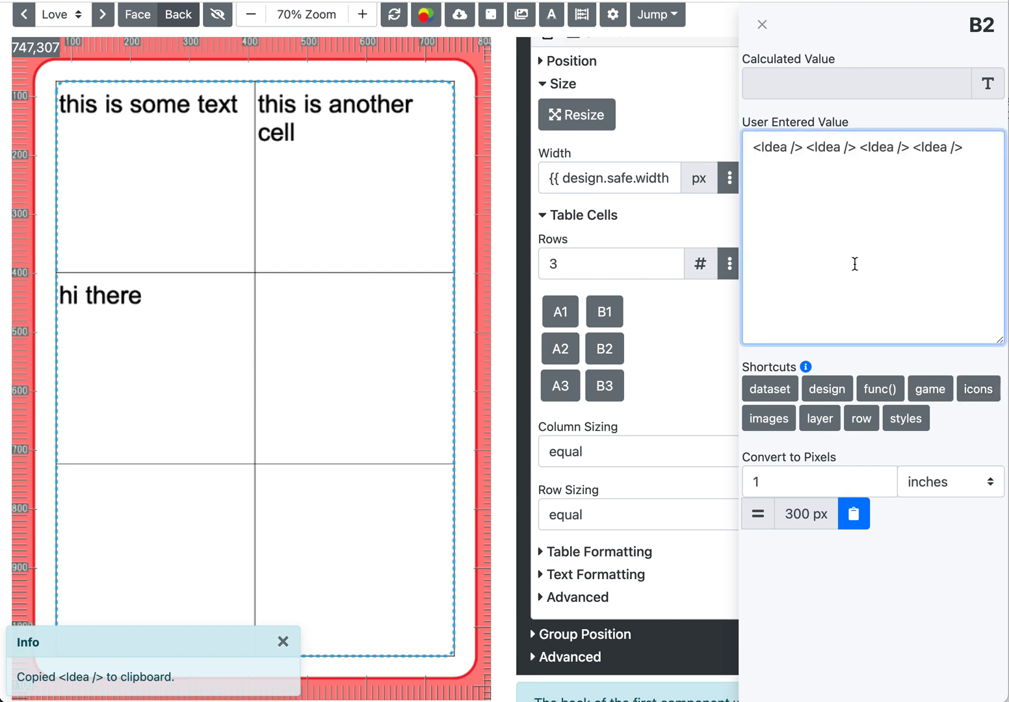
# - Append a <heart /> icon tag after the Idea icons in cell B2 and close the cell's editor
pyautogui.click(982, 404)
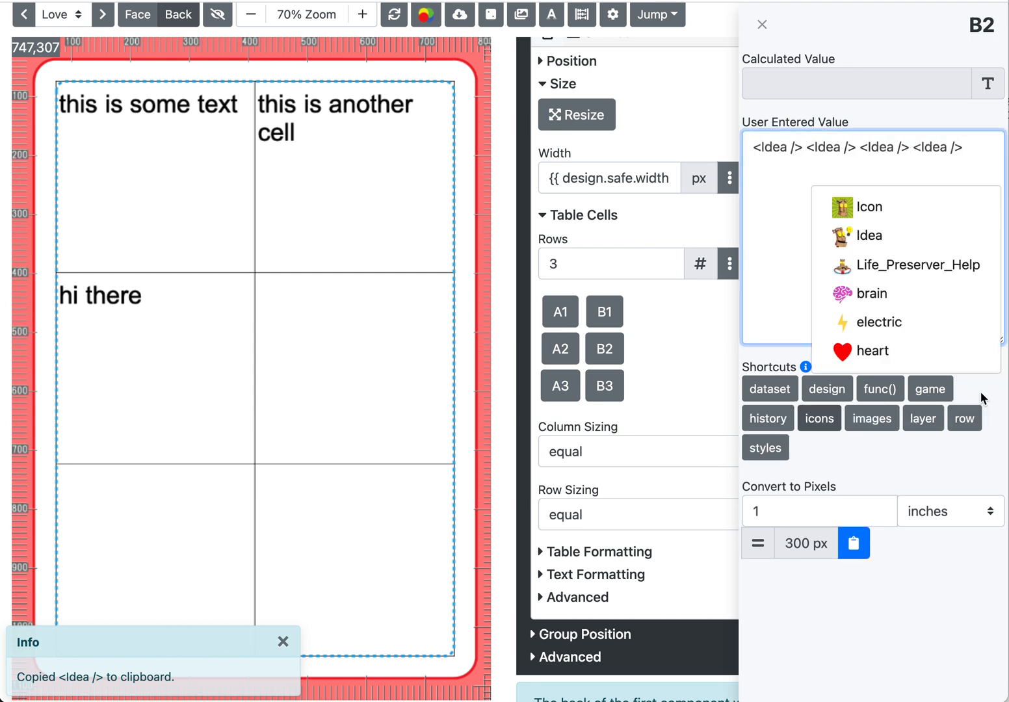
pyautogui.click(897, 354)
pyautogui.click(967, 165)
pyautogui.write('<heart />')
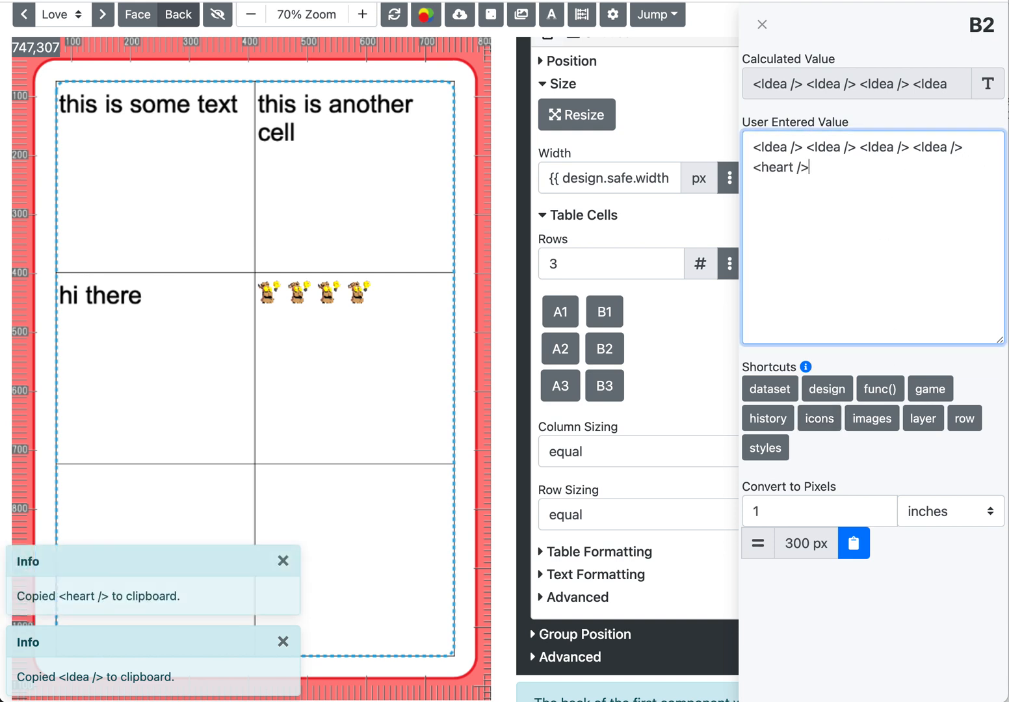
pyautogui.click(885, 110)
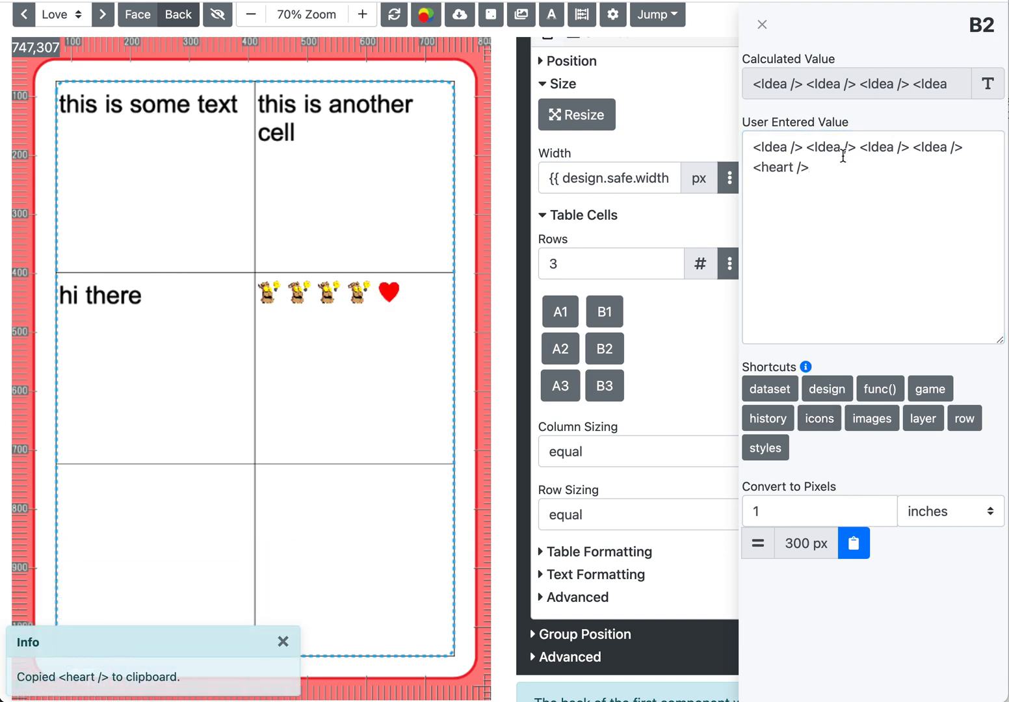
pyautogui.click(762, 25)
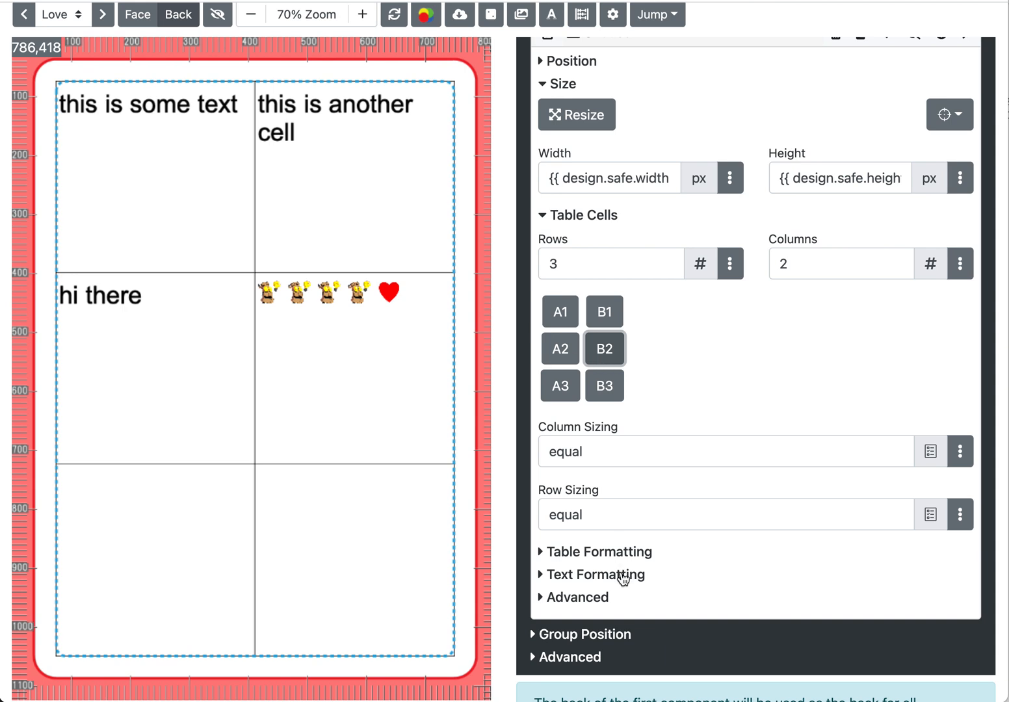
# - Set the table's stroke width to 5 px in its formatting settings
pyautogui.click(623, 554)
pyautogui.scroll(-5, 662, 571)
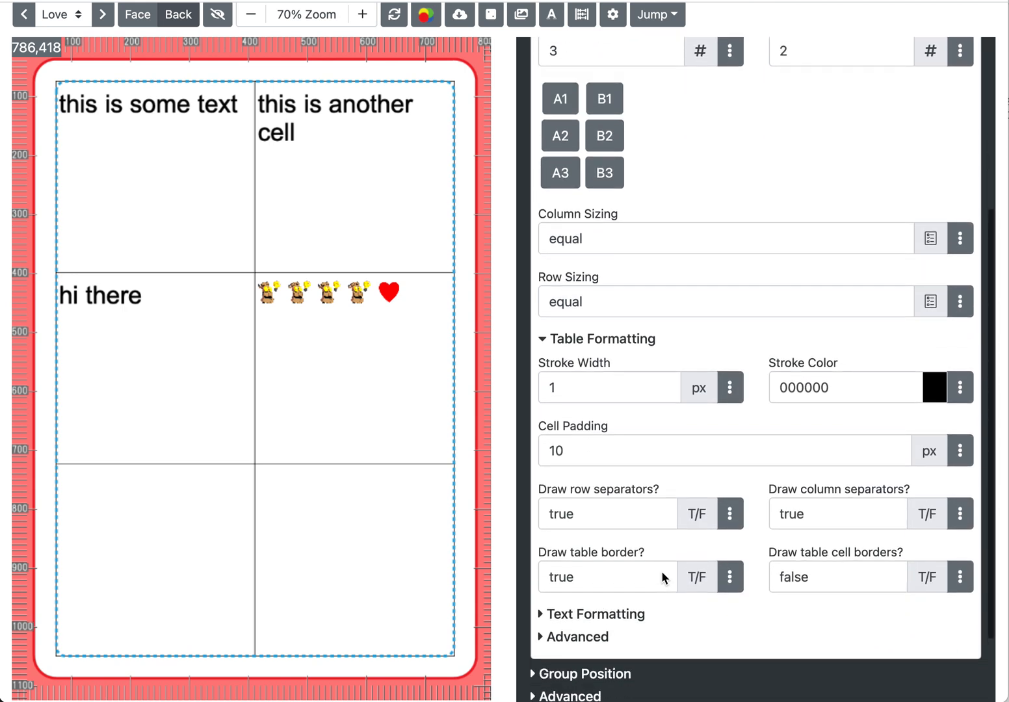
pyautogui.click(638, 376)
pyautogui.press('Up')
pyautogui.press('Up')
pyautogui.press('Up')
pyautogui.press('Up')
pyautogui.press('Return')
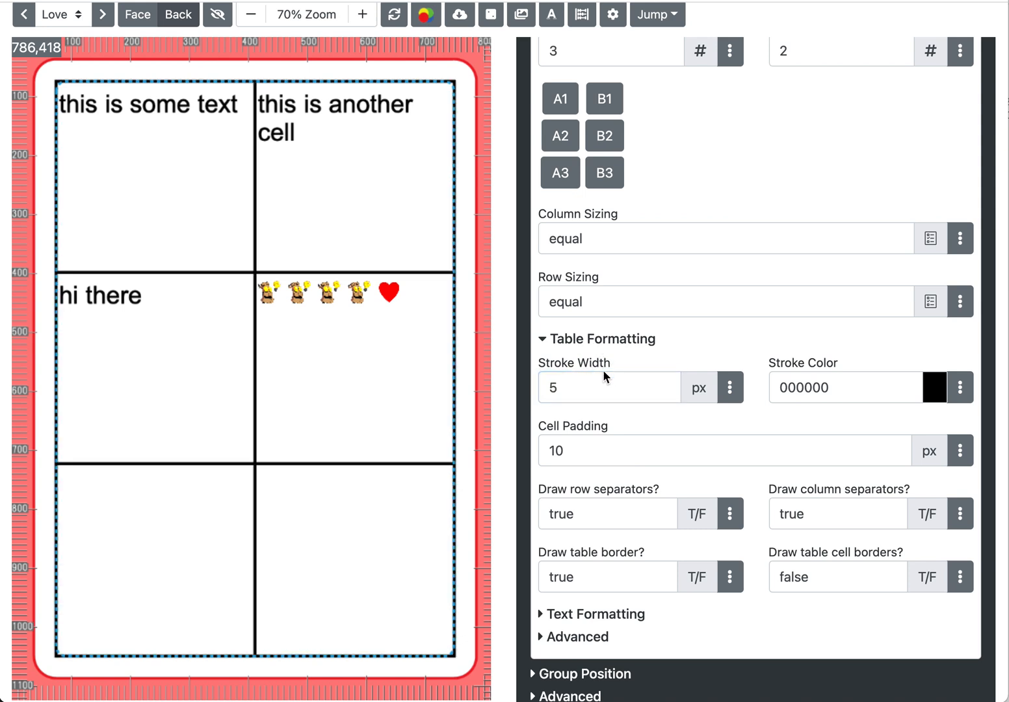
pyautogui.click(635, 357)
# - Set the table's cell padding to 20 px and collapse the table formatting settings
pyautogui.click(601, 451)
pyautogui.doubleClick(602, 451)
pyautogui.write('2')
pyautogui.click(594, 429)
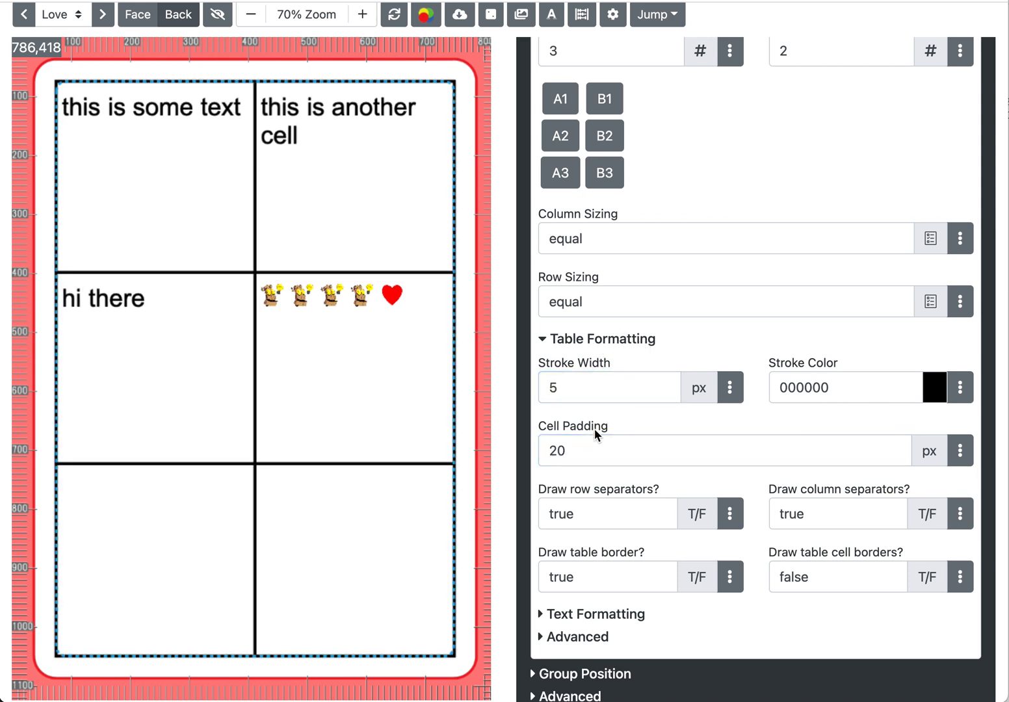
pyautogui.click(627, 335)
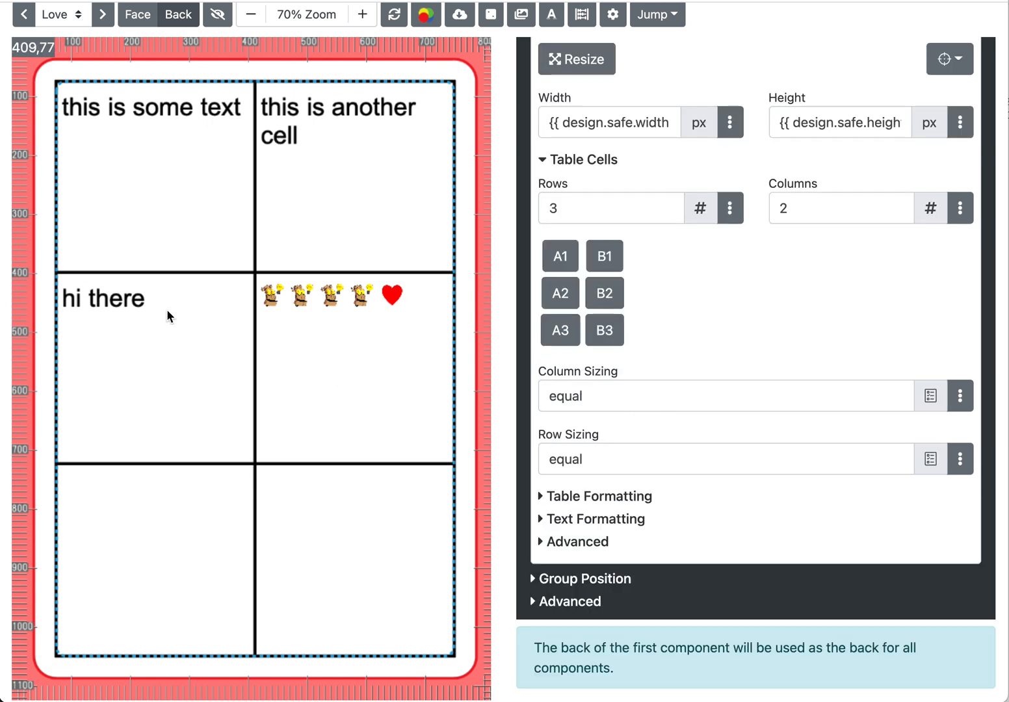
# - Set the table's default text style to title in the text formatting settings, using the copied style name without its tags
pyautogui.click(605, 519)
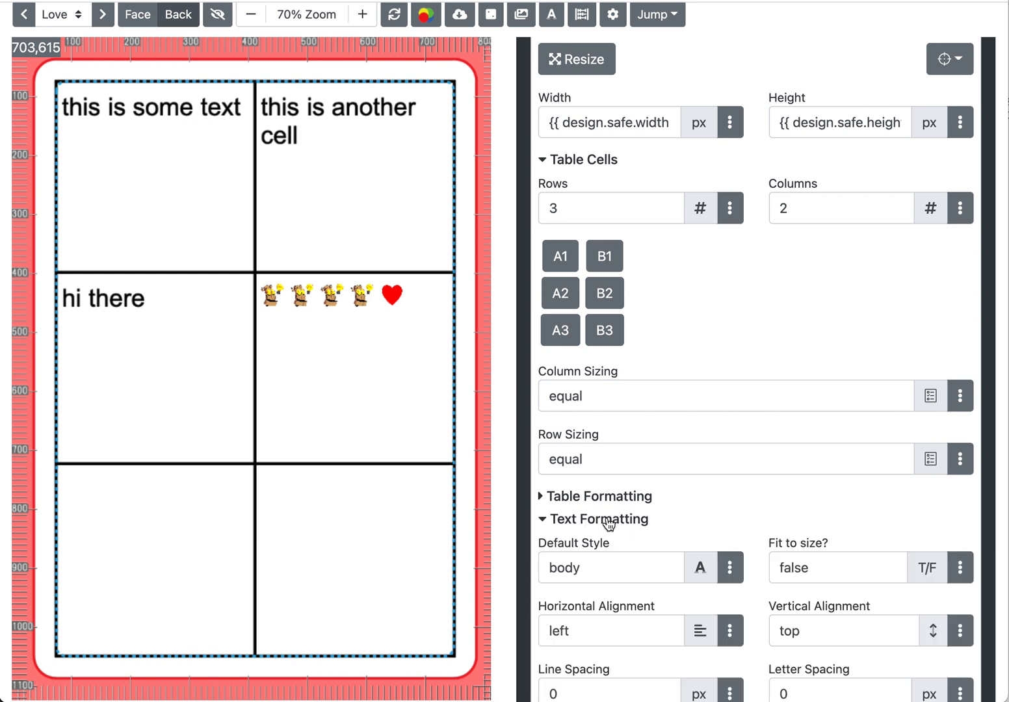
pyautogui.scroll(-5, 670, 535)
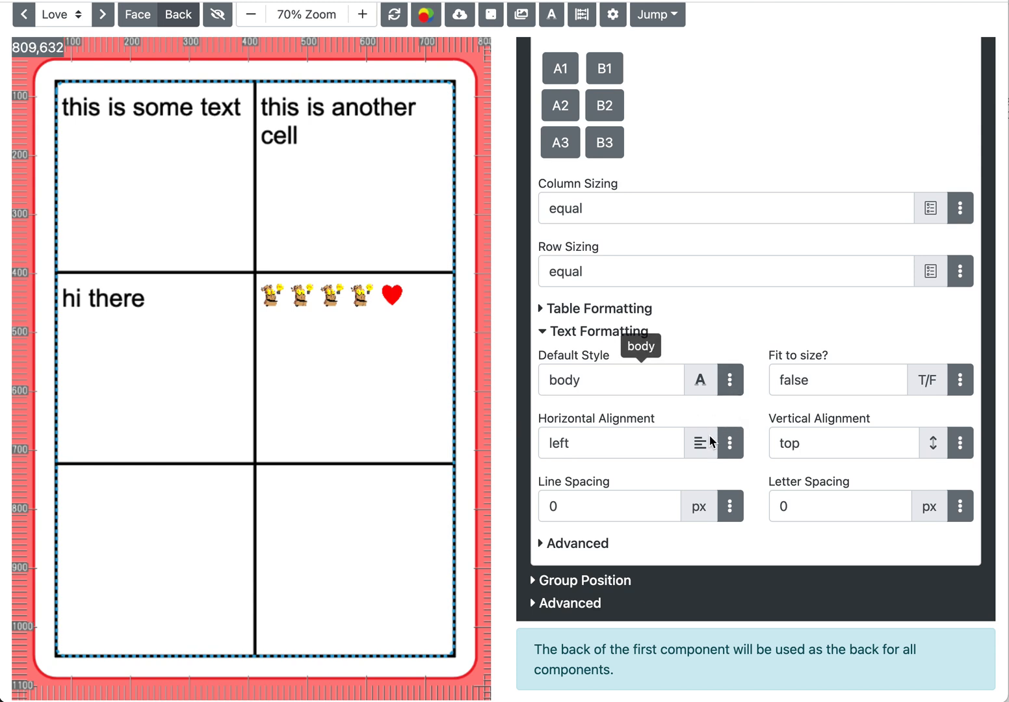
pyautogui.click(729, 384)
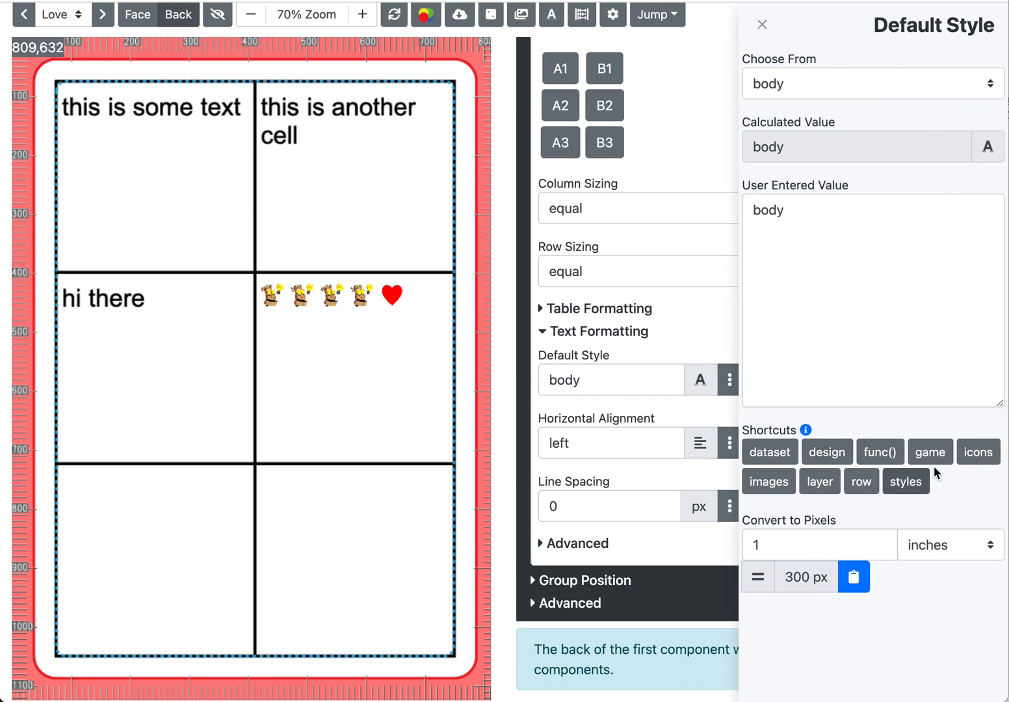
pyautogui.click(904, 484)
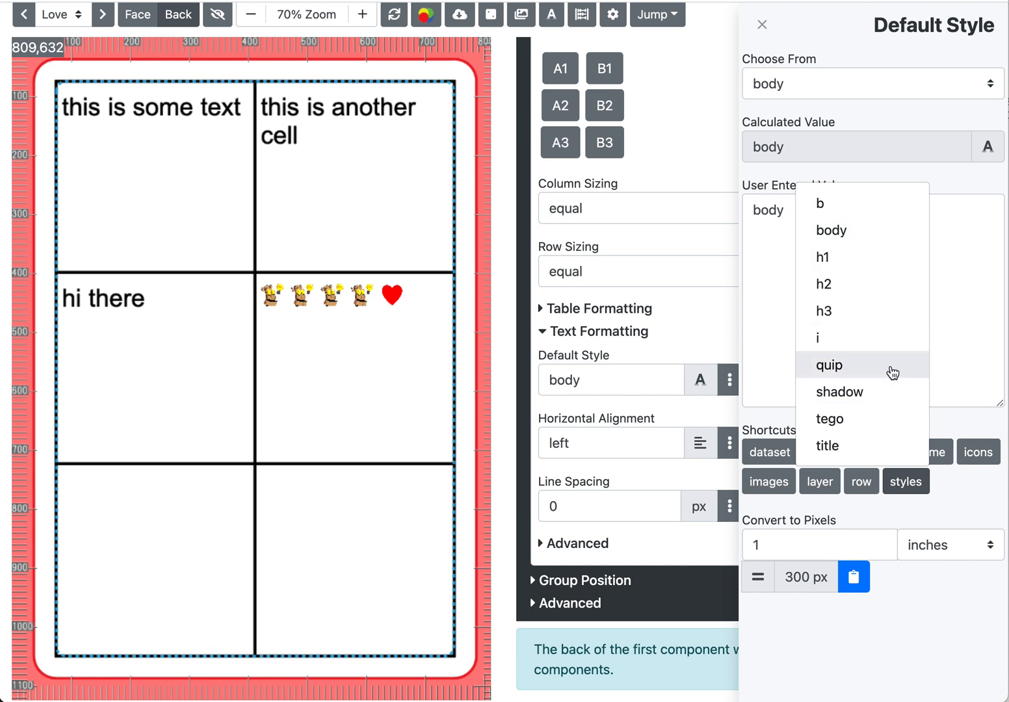
pyautogui.click(872, 447)
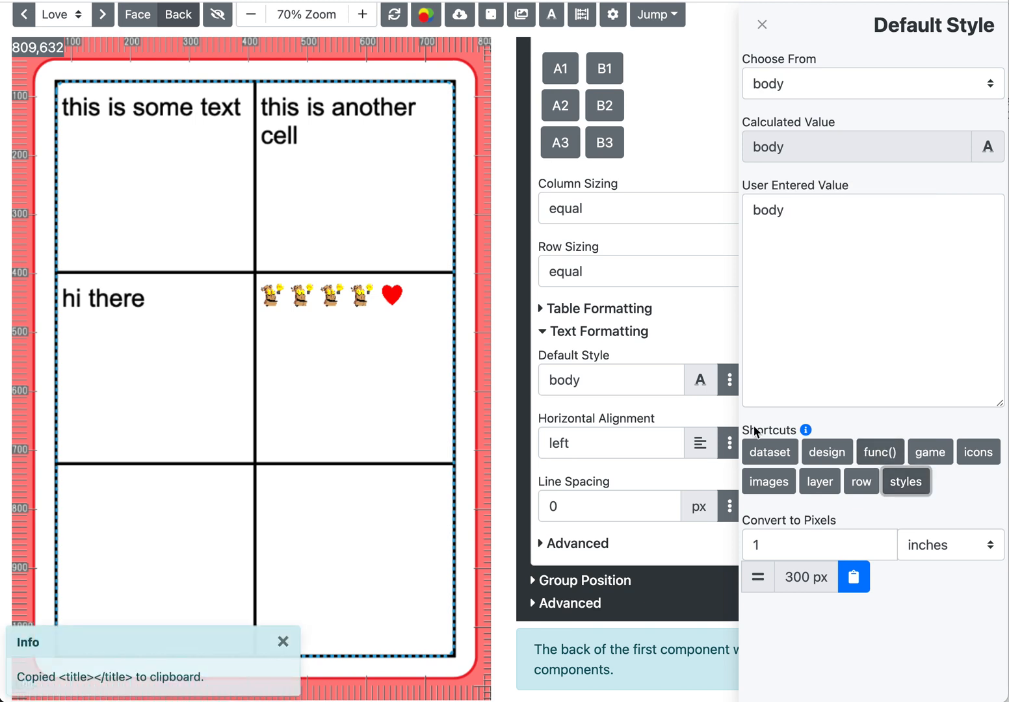
pyautogui.click(802, 313)
pyautogui.hotkey('ctrl', 'a')
pyautogui.hotkey('ctrl', 'v')
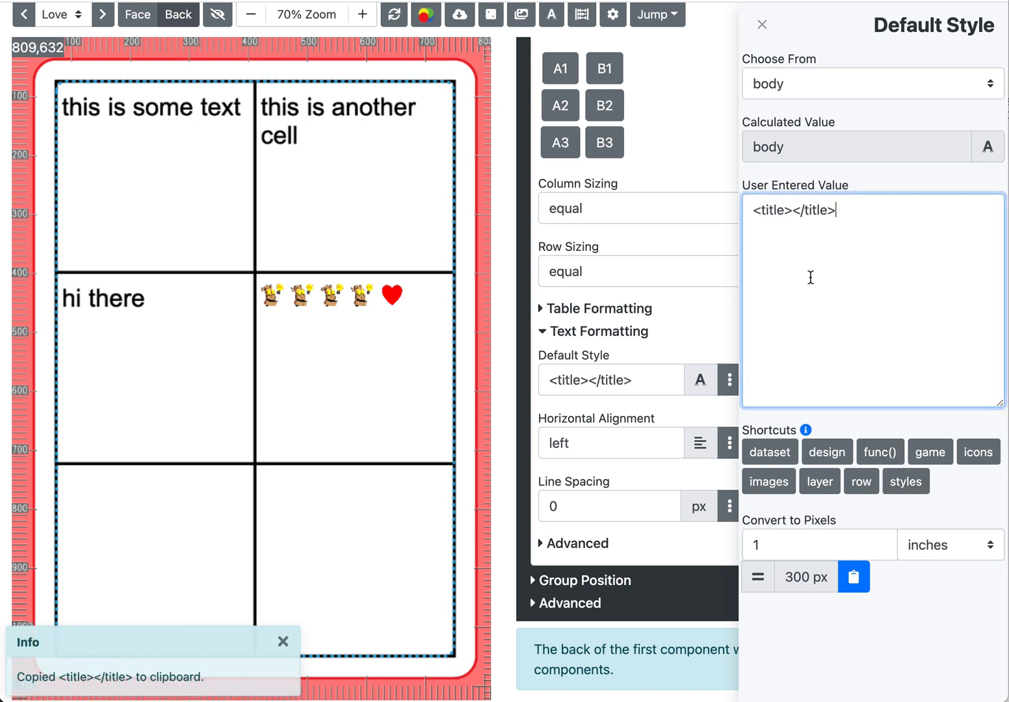
pyautogui.tripleClick(825, 215)
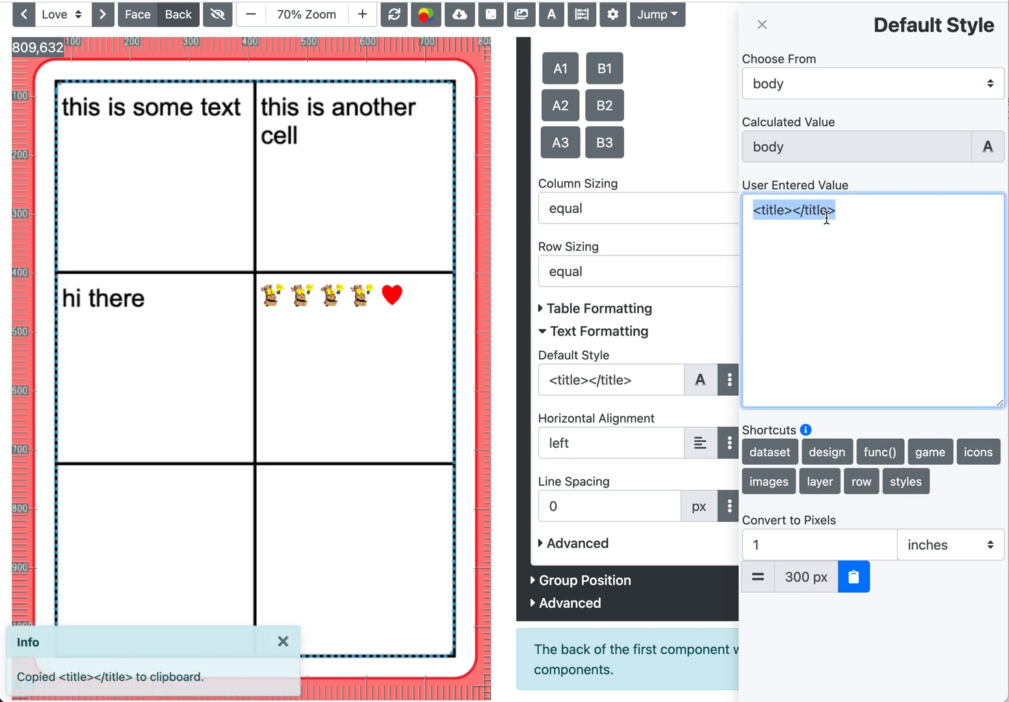
pyautogui.write('title')
pyautogui.click(829, 189)
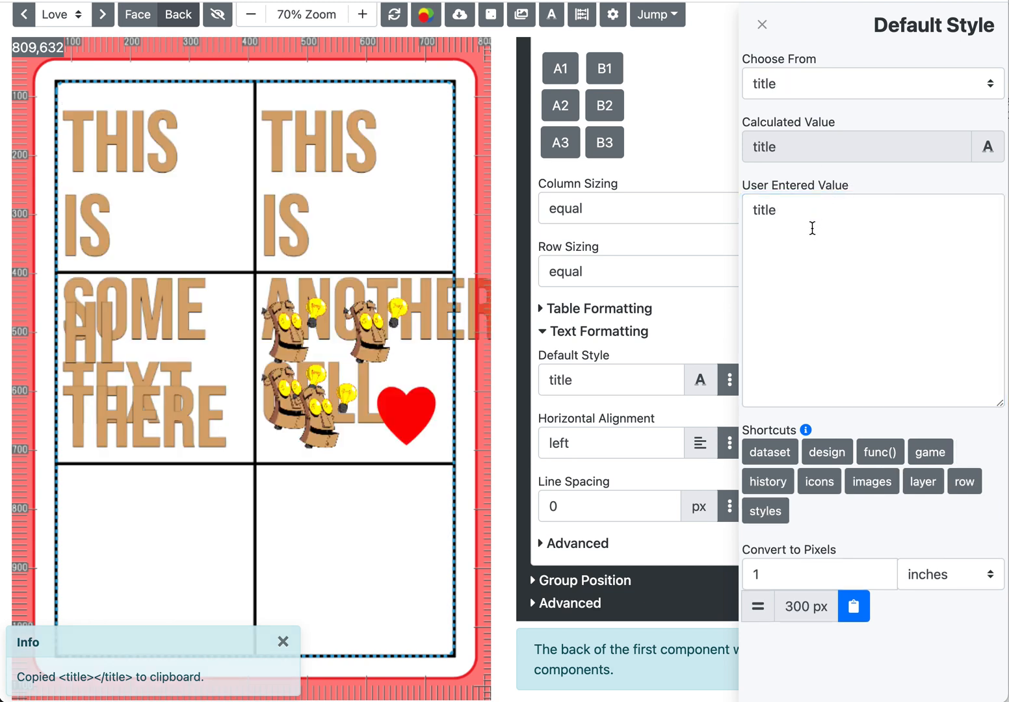
# - Change the table's default text style to quip
pyautogui.tripleClick(813, 220)
pyautogui.write('quit')
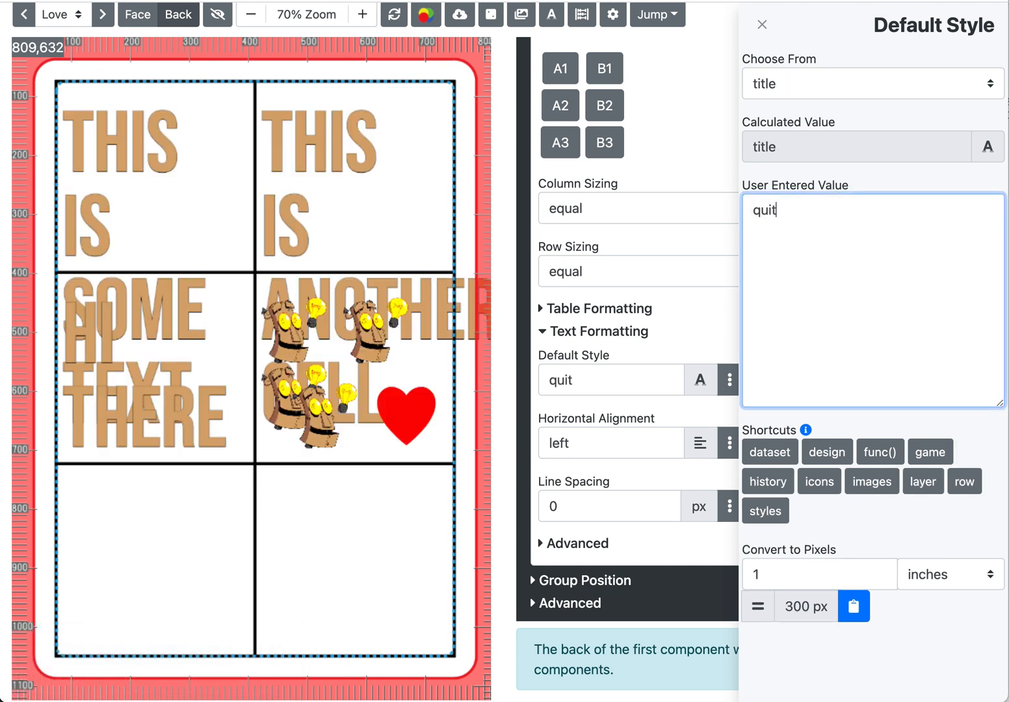
pyautogui.click(808, 185)
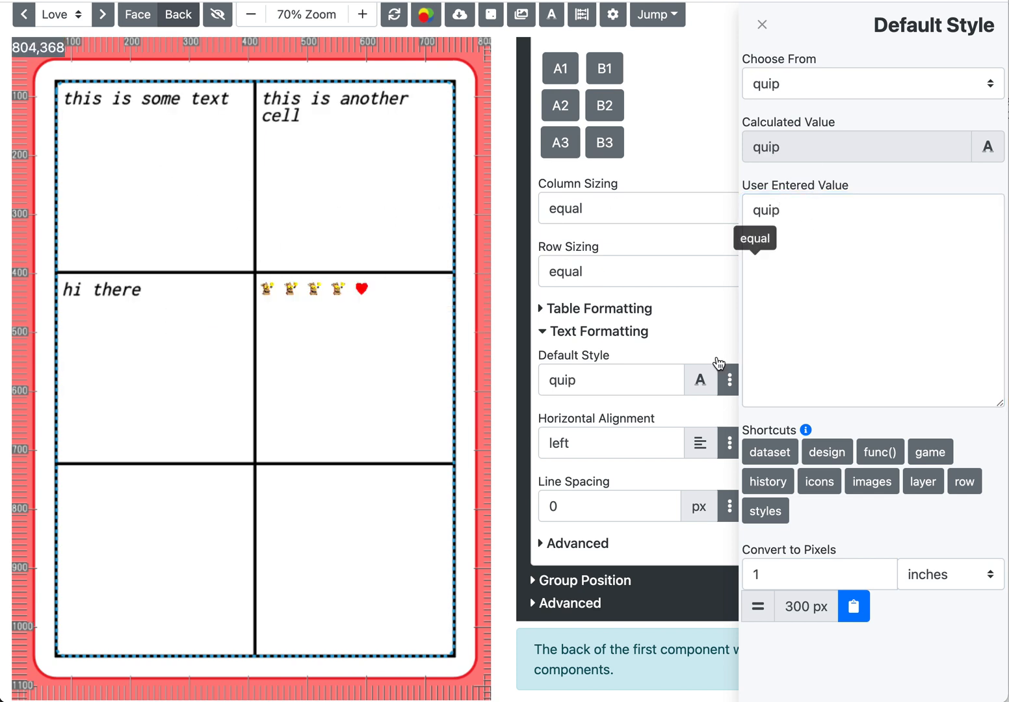
# - Set the table's default text style to h2 and close the style editor
pyautogui.doubleClick(805, 266)
pyautogui.write('h')
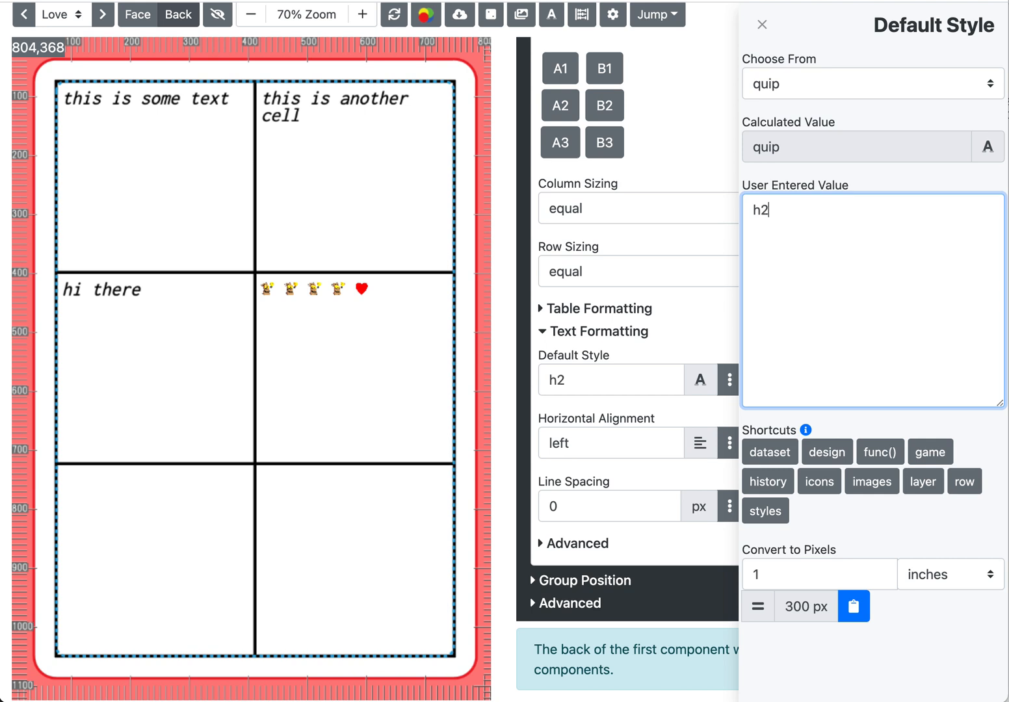
pyautogui.write('2')
pyautogui.click(807, 185)
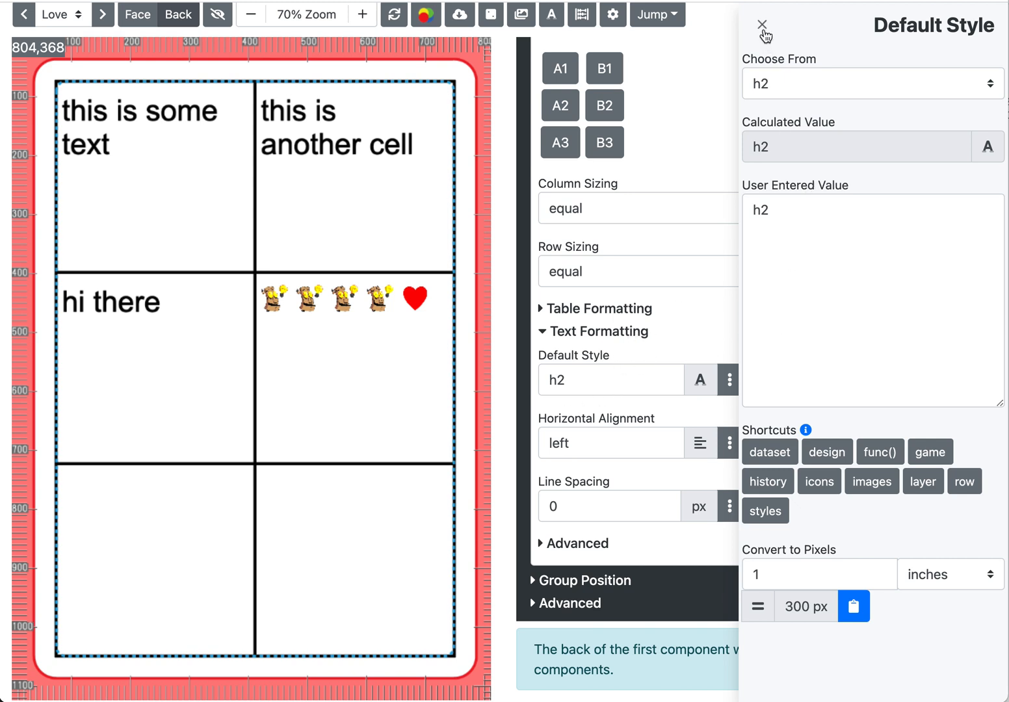
pyautogui.click(762, 24)
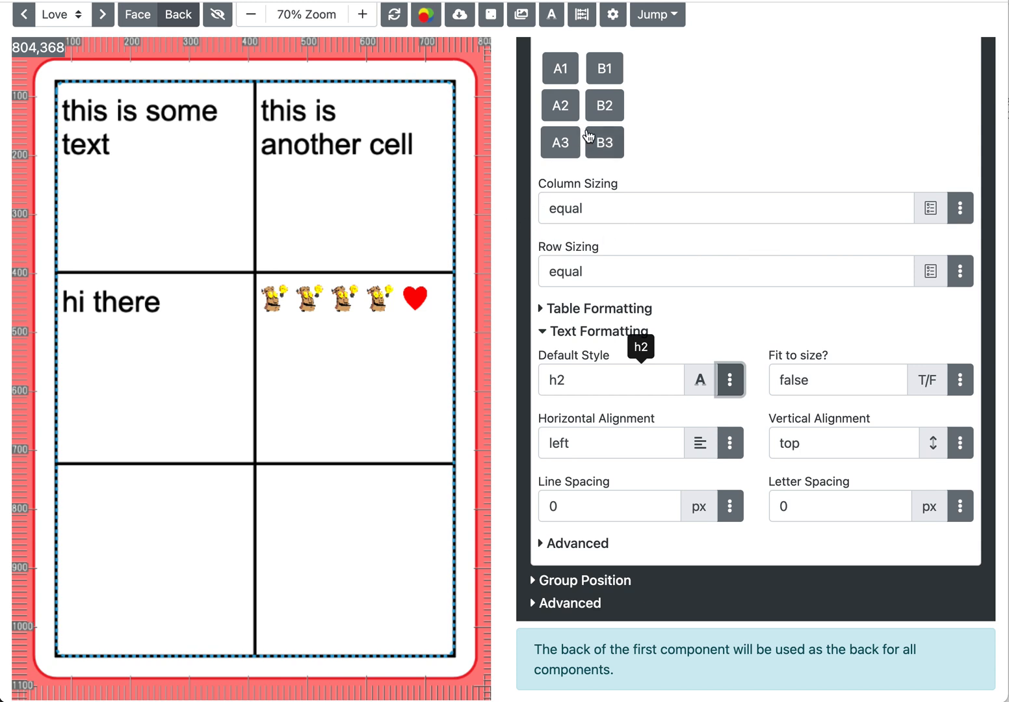
# - Wrap the word "another" in cell B1 in <shadow></shadow> tags and close the cell's editor
pyautogui.click(611, 73)
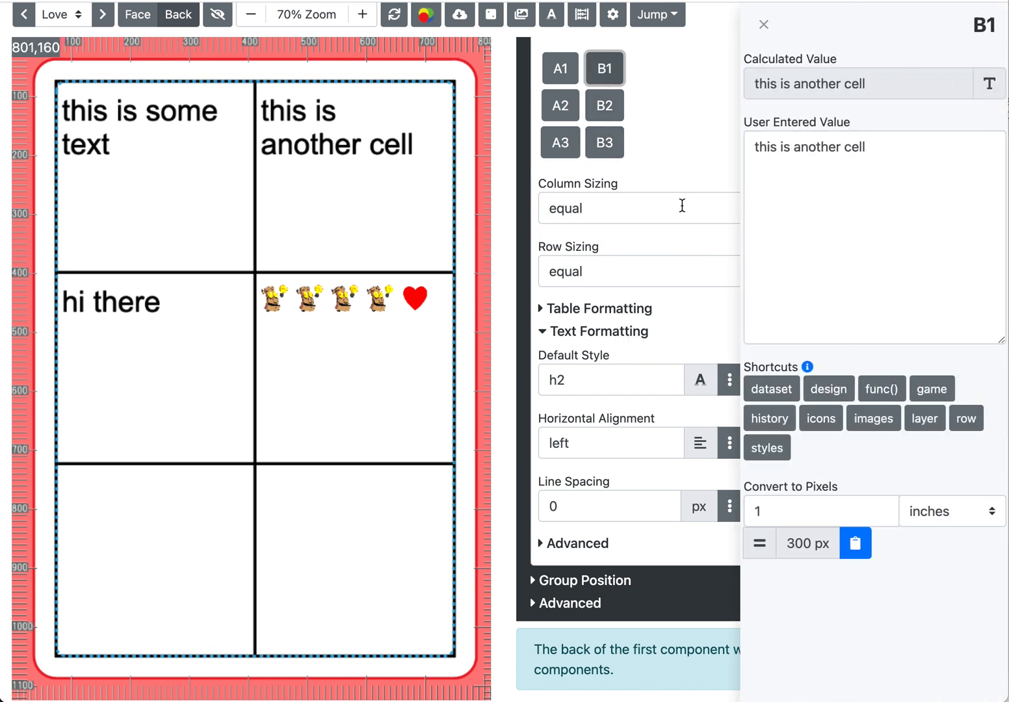
pyautogui.click(787, 146)
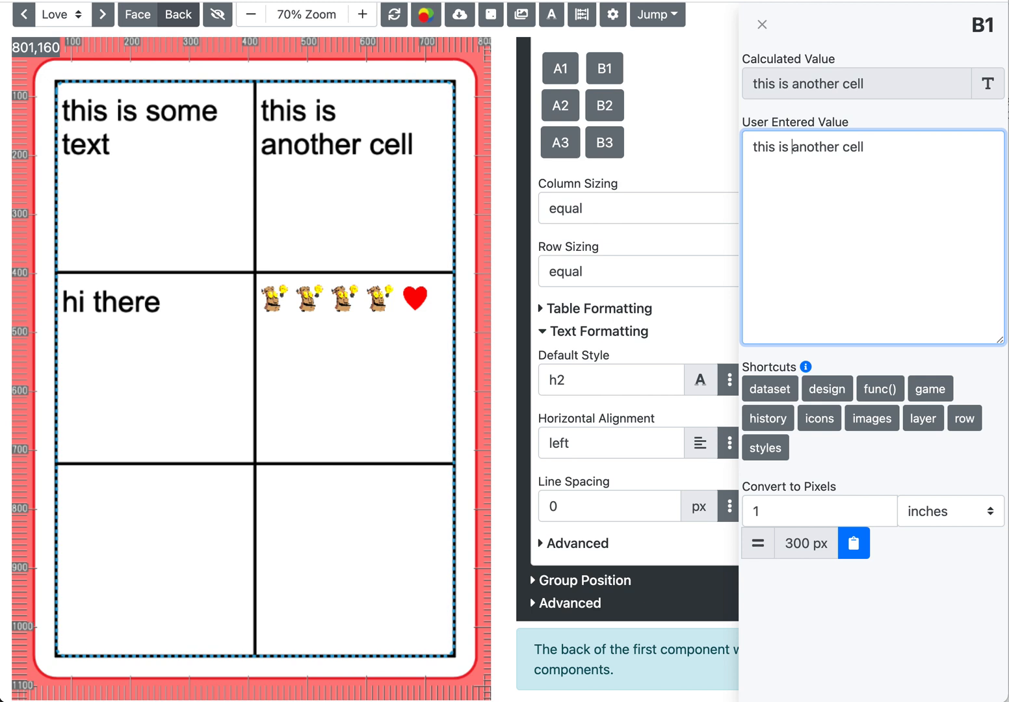
pyautogui.write('<sha')
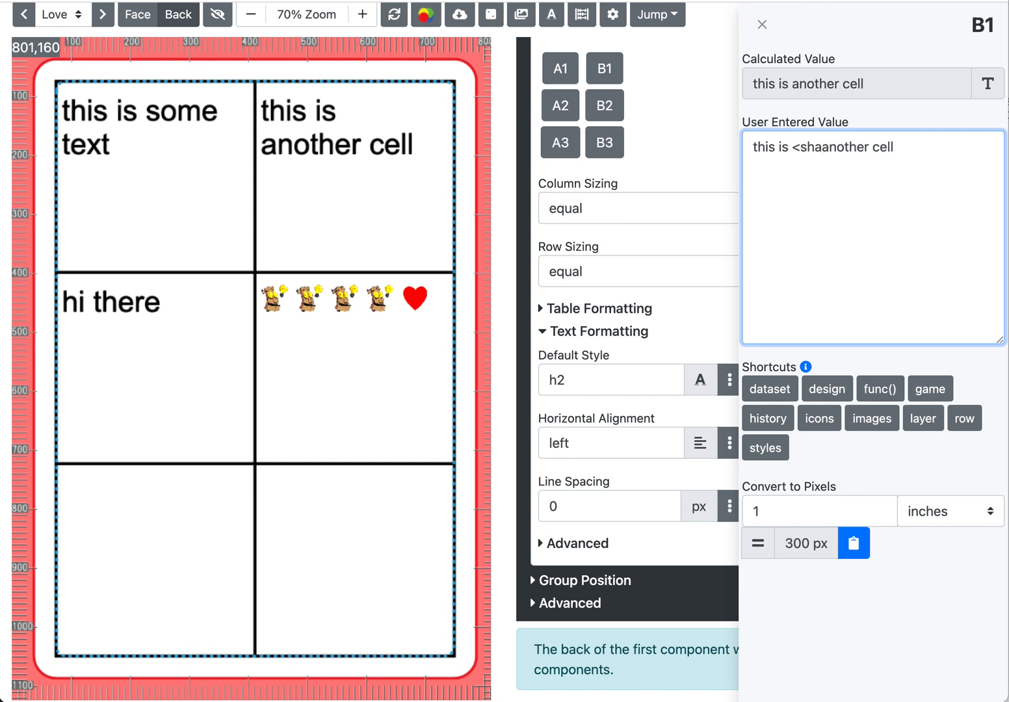
pyautogui.write('dow>')
pyautogui.click(902, 147)
pyautogui.write('</sha')
pyautogui.write('dow>')
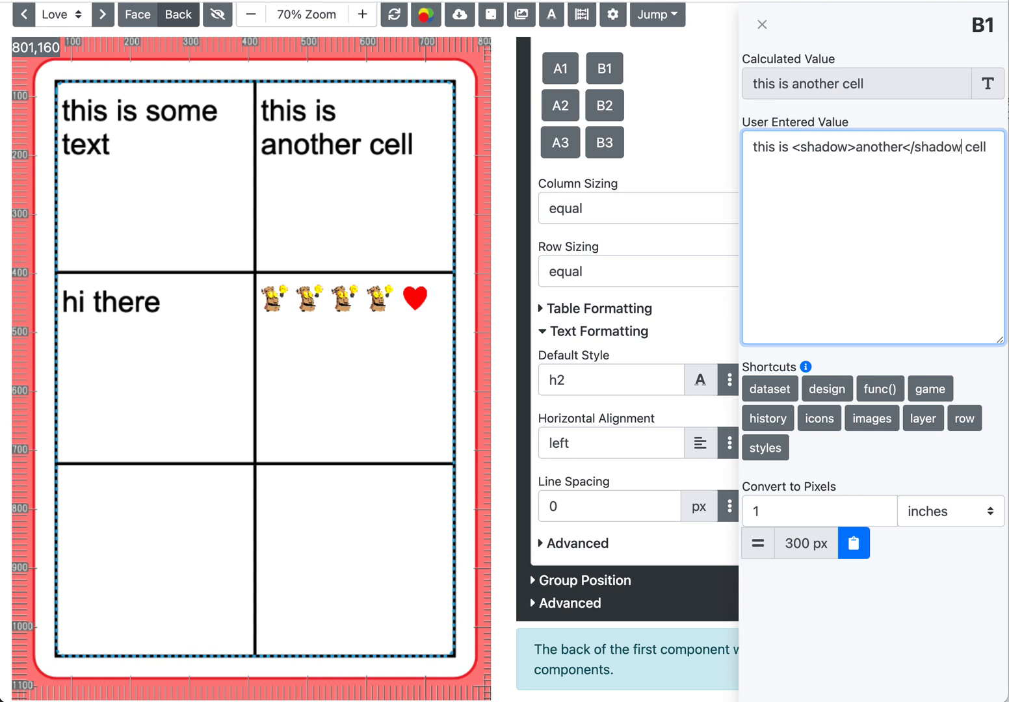
pyautogui.click(834, 127)
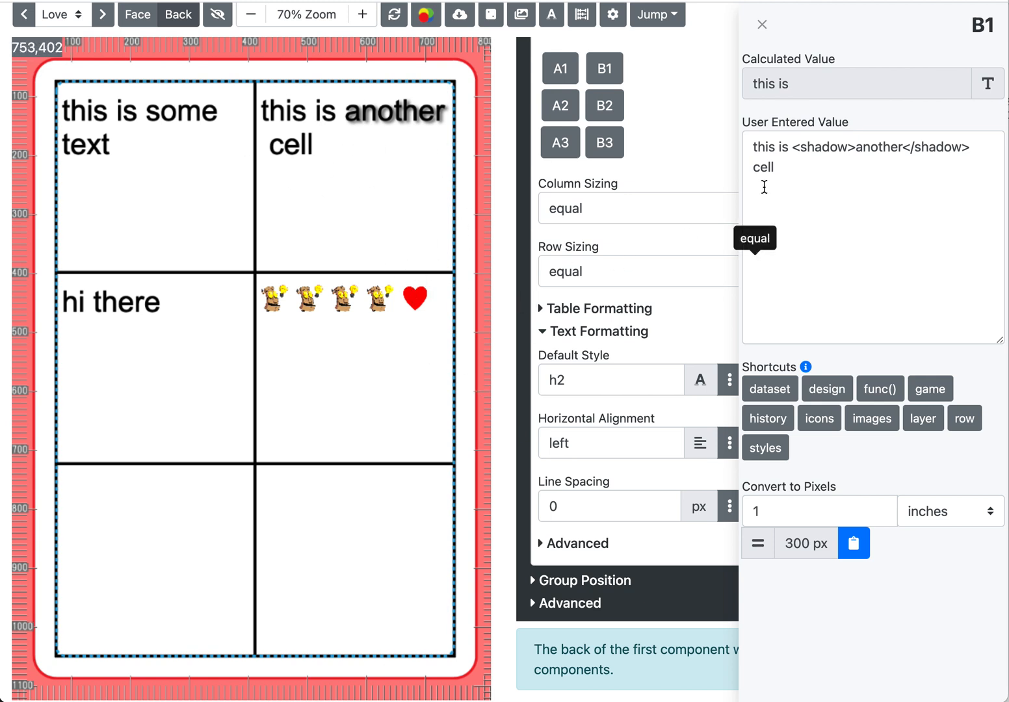
pyautogui.click(762, 24)
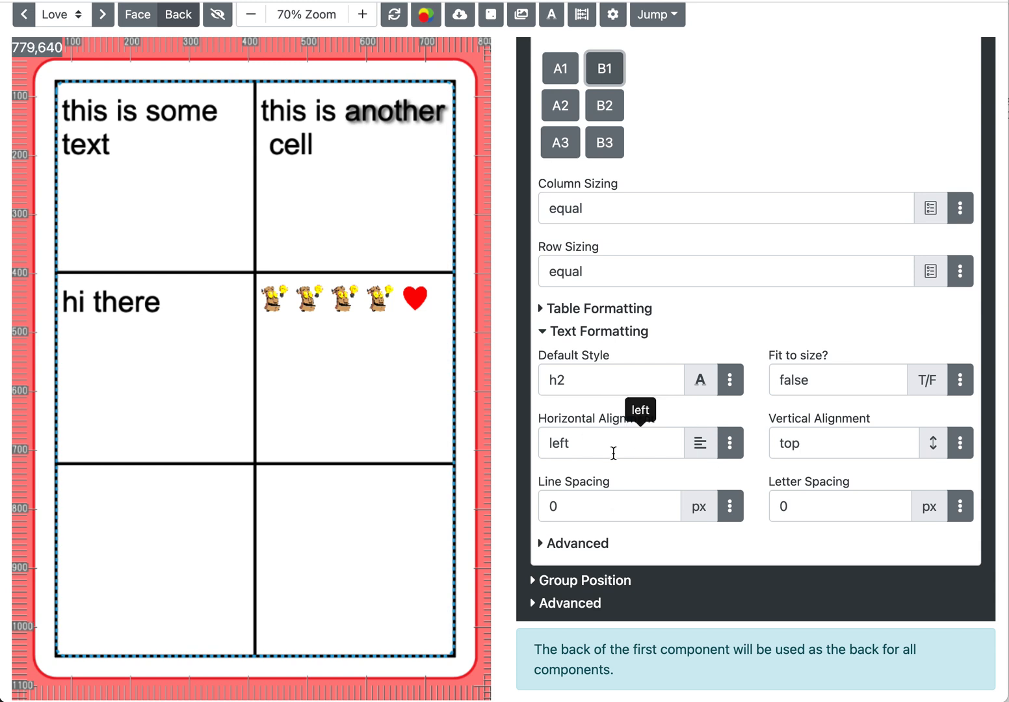
# - Fill cell B3 with the text "put in your own stuff" and close its editor
pyautogui.click(604, 143)
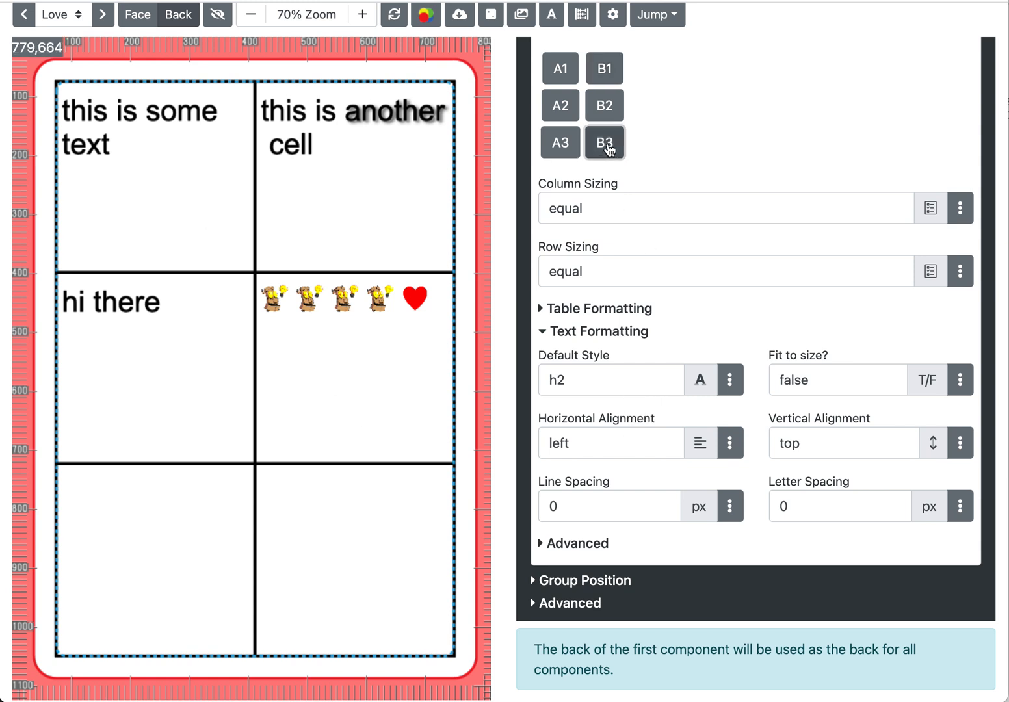
pyautogui.click(836, 308)
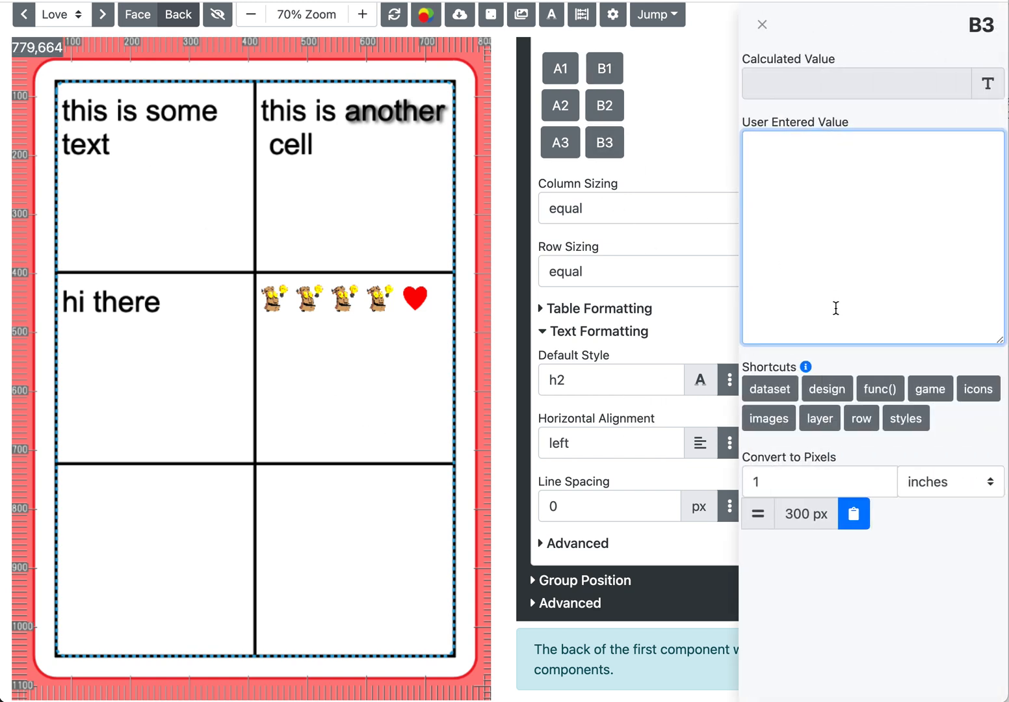
pyautogui.write('put in your own stuff')
pyautogui.click(839, 123)
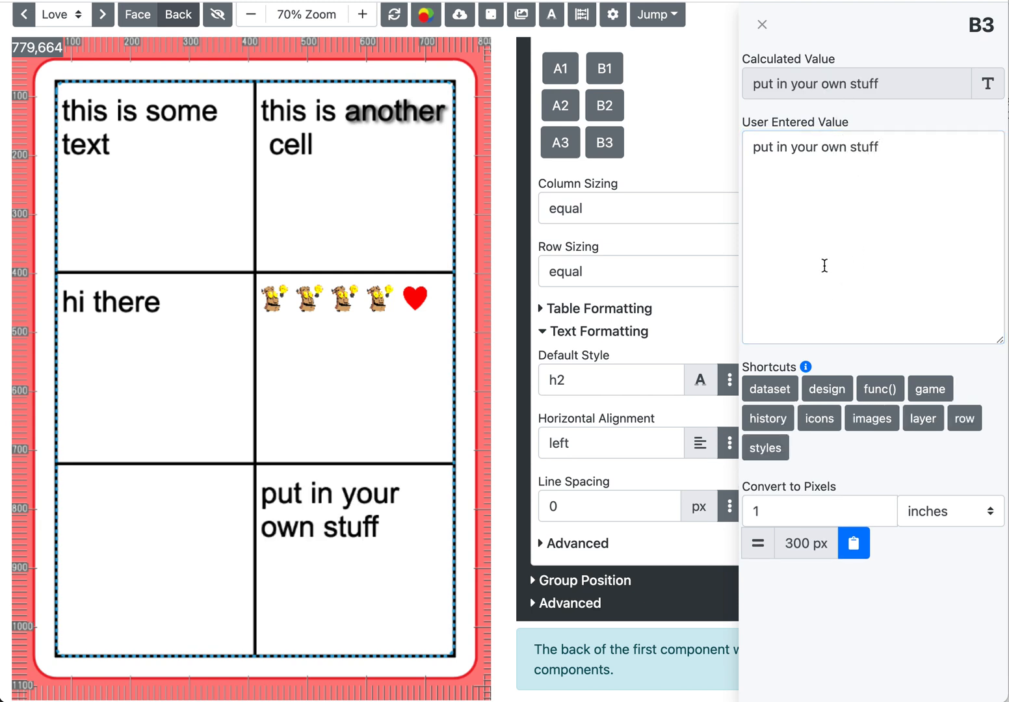
pyautogui.click(762, 24)
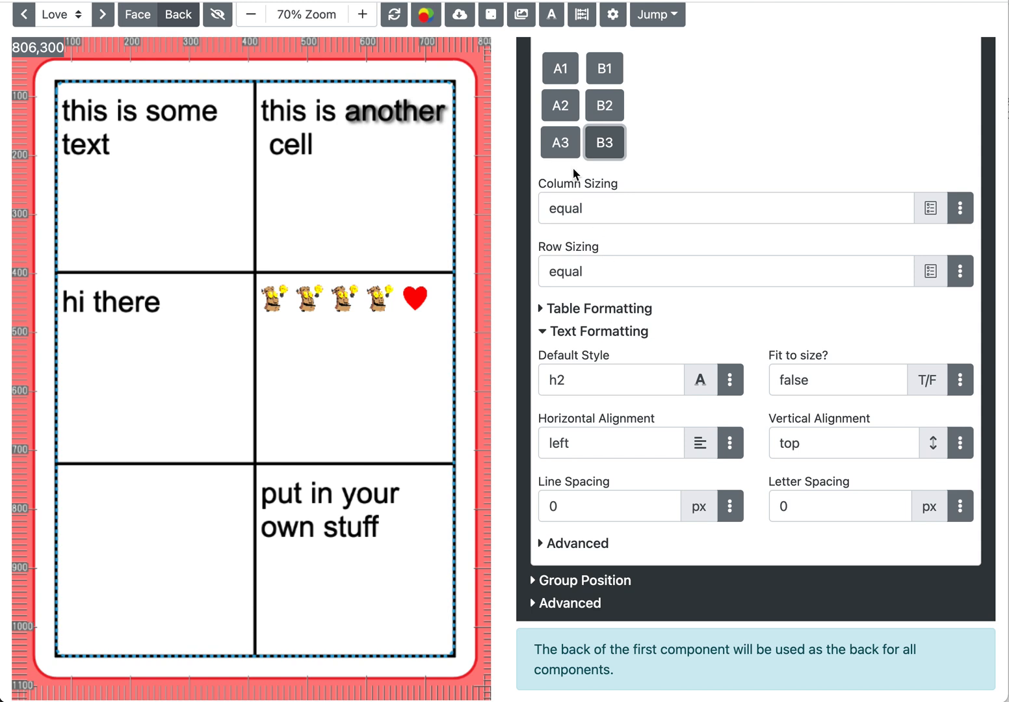
# - Fill cell A3 with the row description variable {{ row.description }} from the shortcuts and close its editor
pyautogui.click(558, 146)
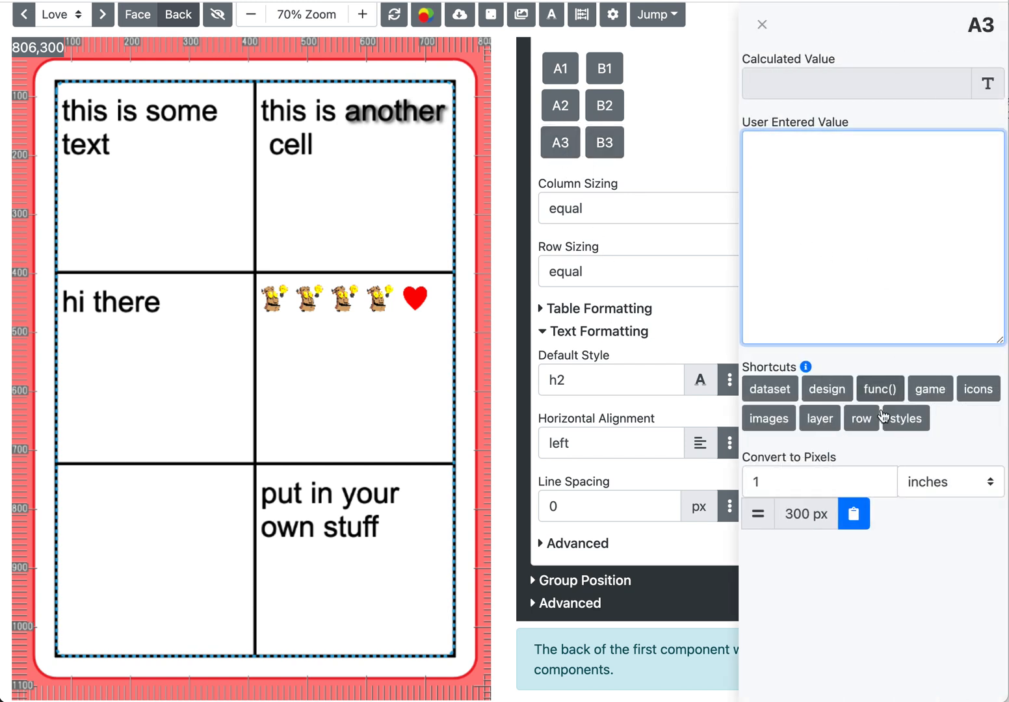
pyautogui.click(864, 421)
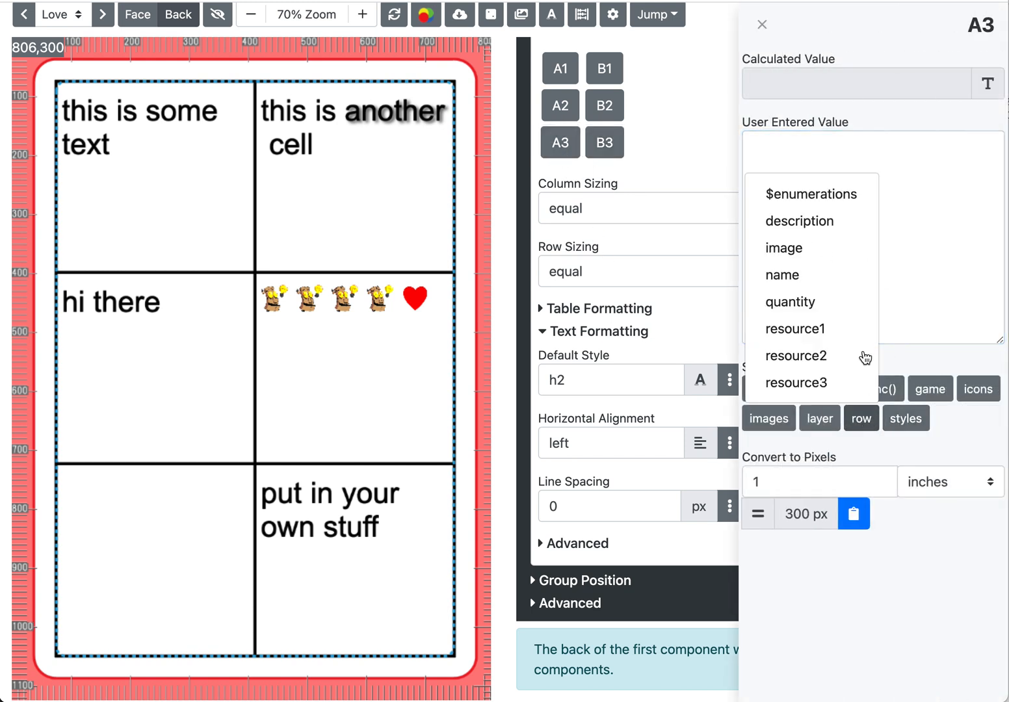
pyautogui.click(838, 220)
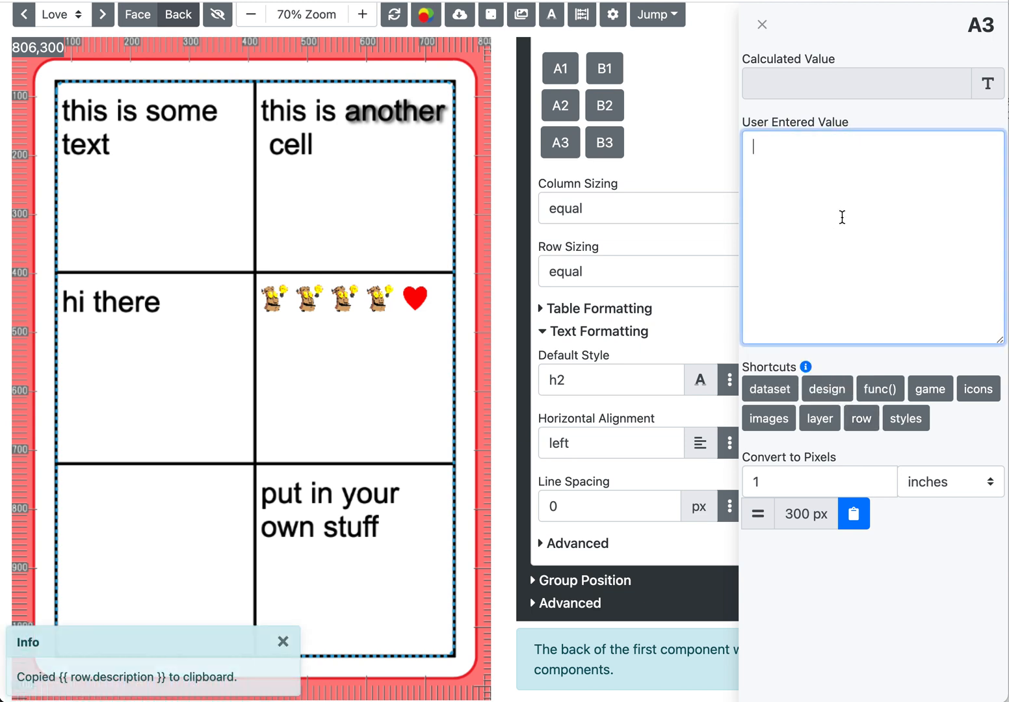
pyautogui.hotkey('ctrl', 'v')
pyautogui.click(823, 121)
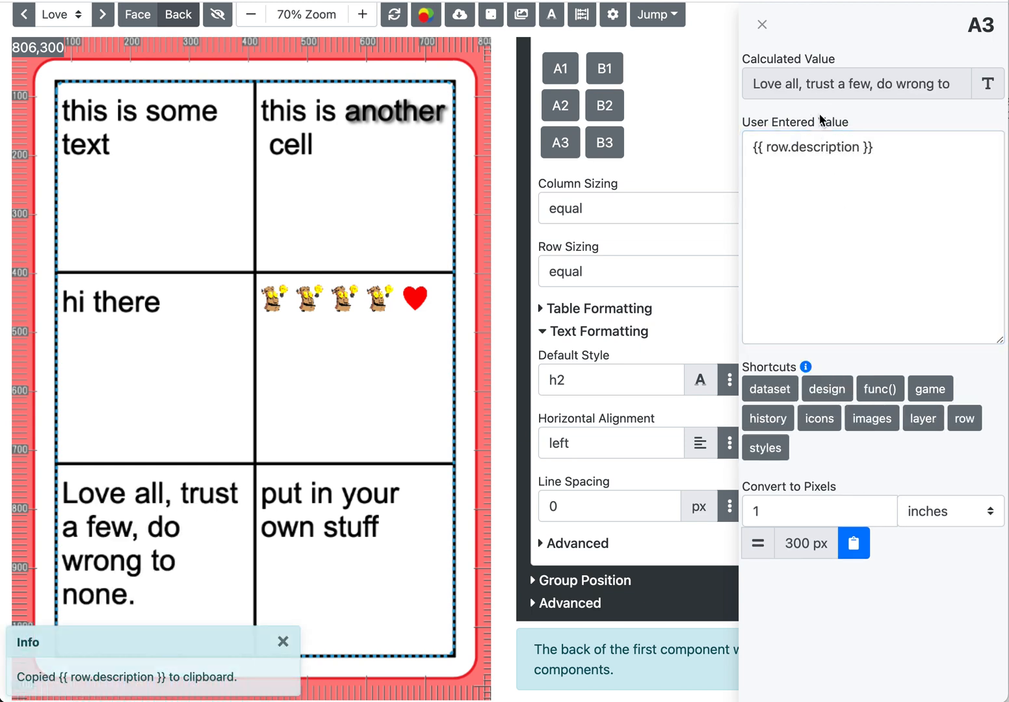
pyautogui.click(762, 25)
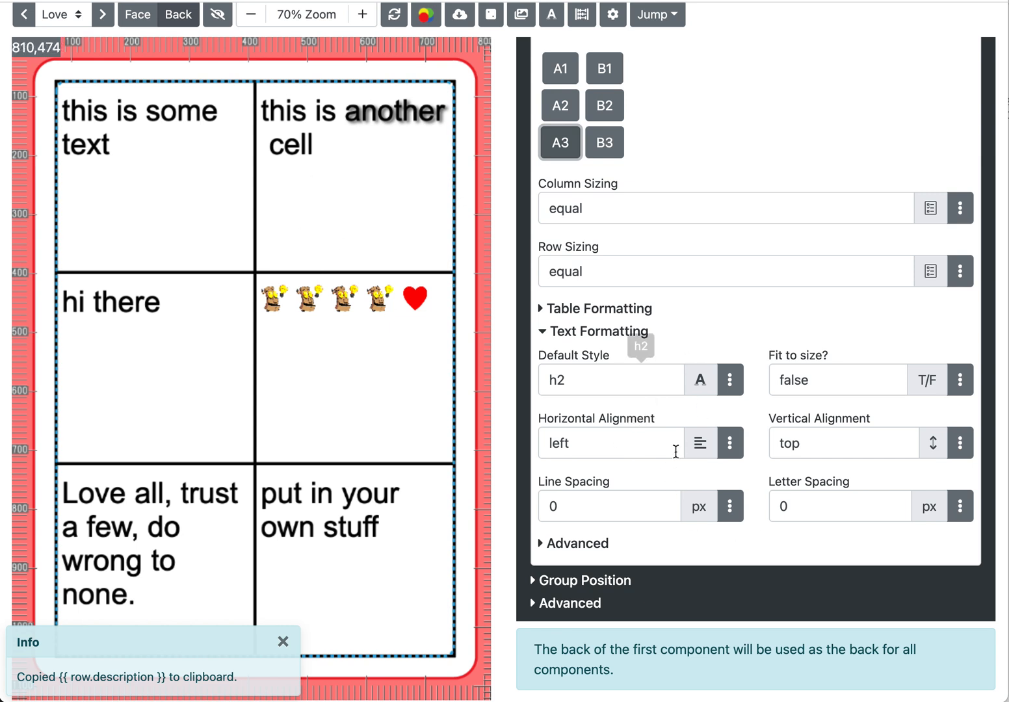
# - Set the horizontal alignment of the table's text to Center
pyautogui.click(650, 449)
pyautogui.click(729, 445)
pyautogui.click(840, 84)
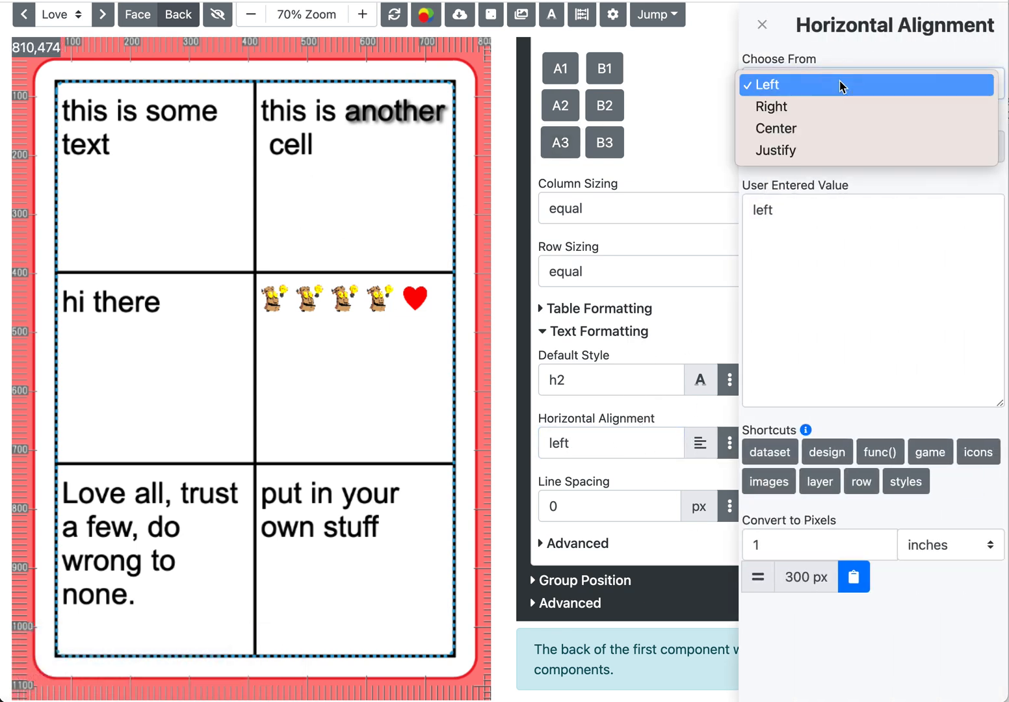
pyautogui.click(836, 129)
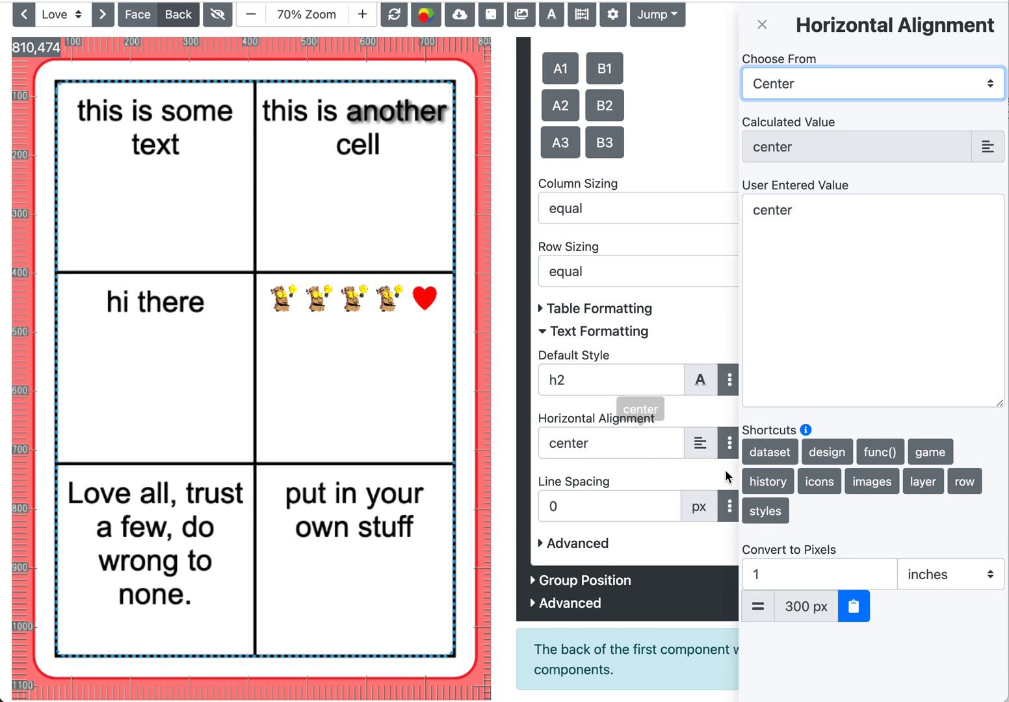
pyautogui.click(721, 463)
# - Set the vertical alignment of the table's text to Middle and close the editor
pyautogui.click(960, 443)
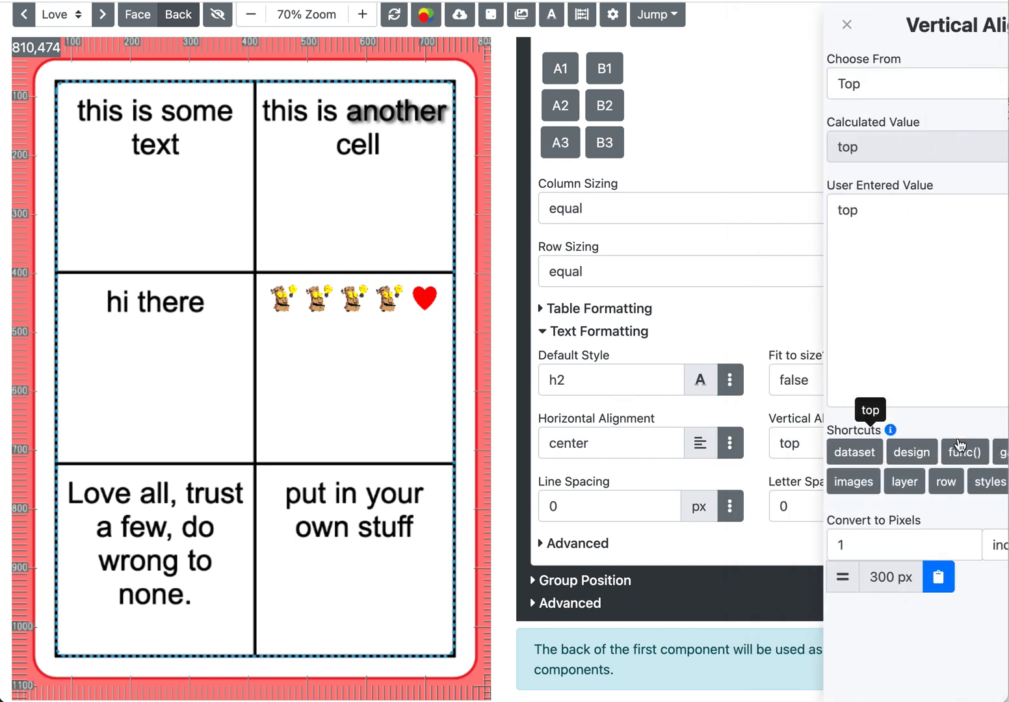
pyautogui.click(850, 83)
pyautogui.click(848, 106)
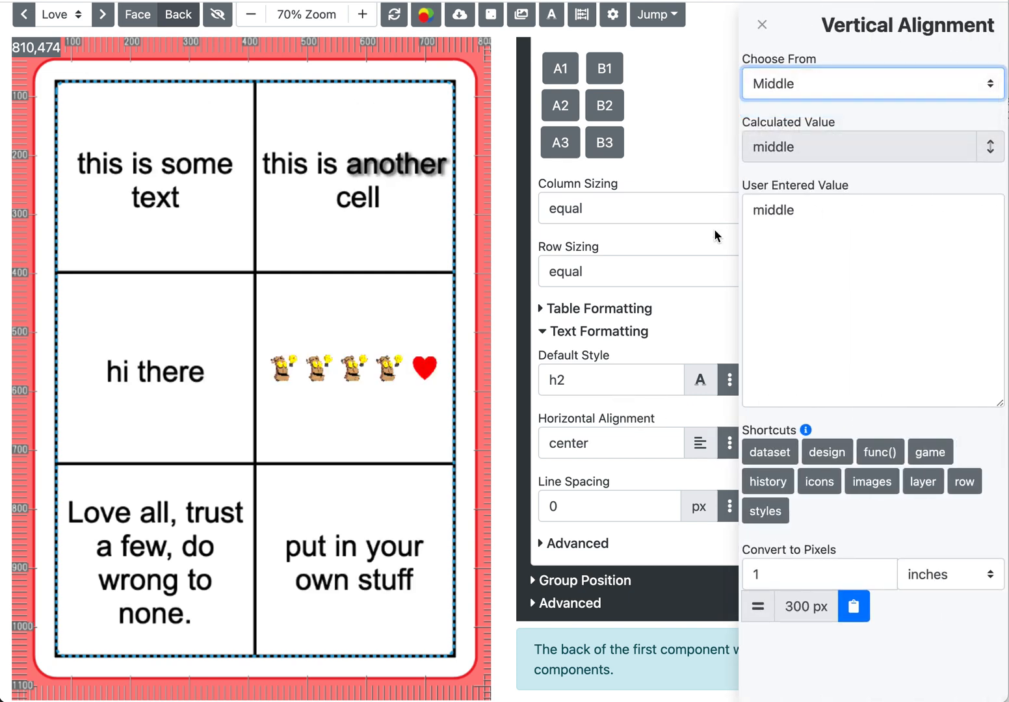
pyautogui.click(687, 479)
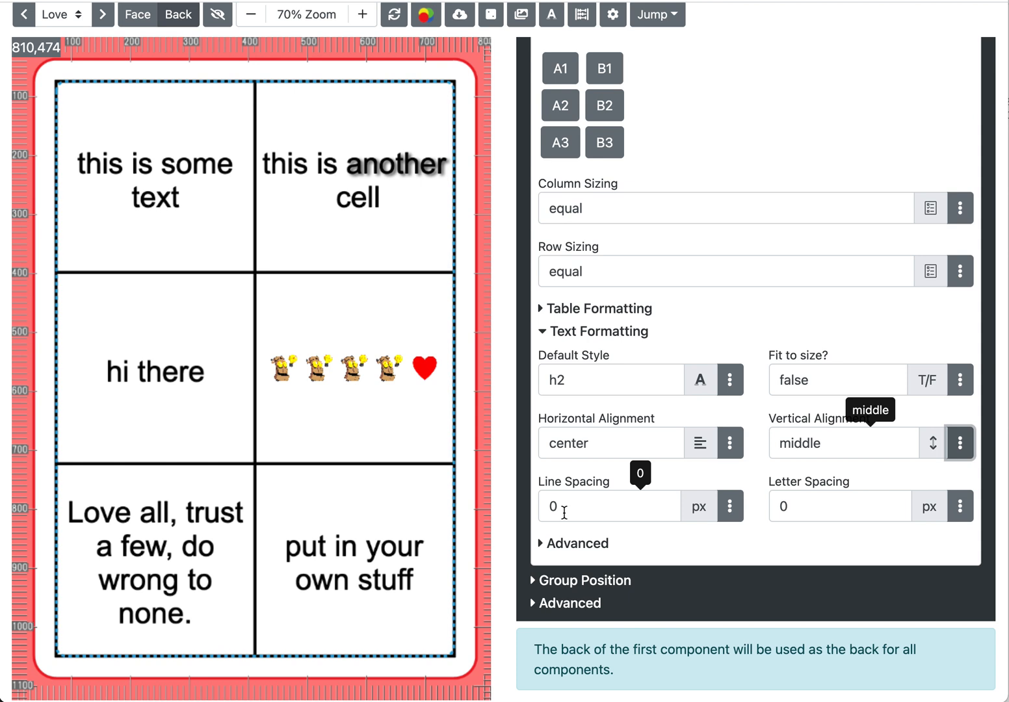
# - Set the simple table's size to 10 columns and 10 rows
pyautogui.scroll(2, 655, 362)
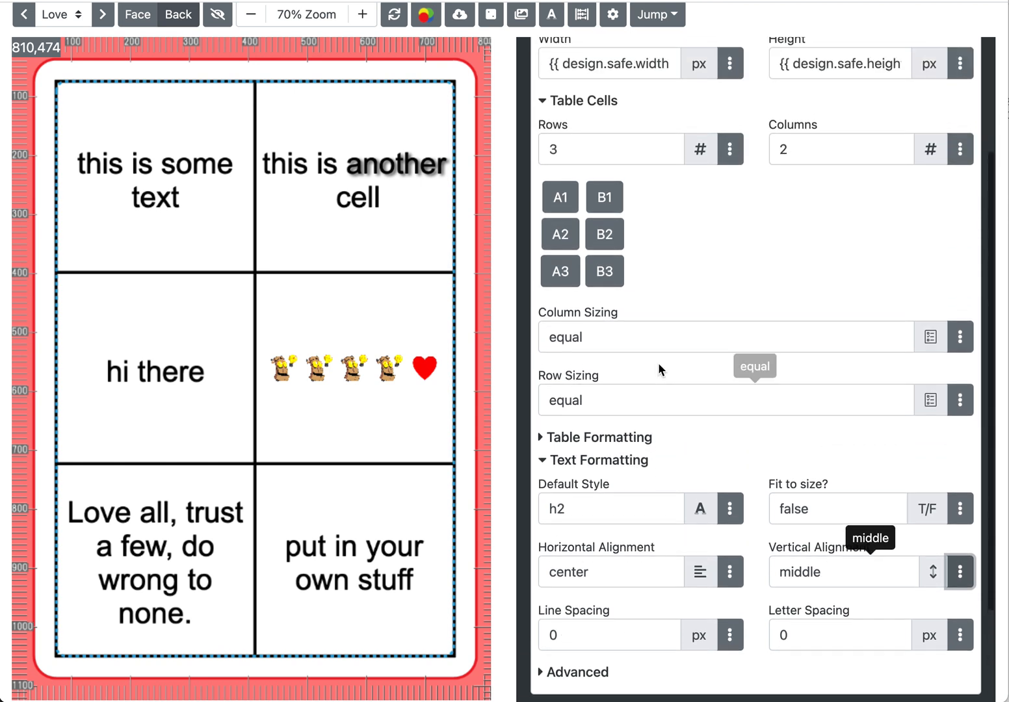
pyautogui.doubleClick(803, 161)
pyautogui.write('10')
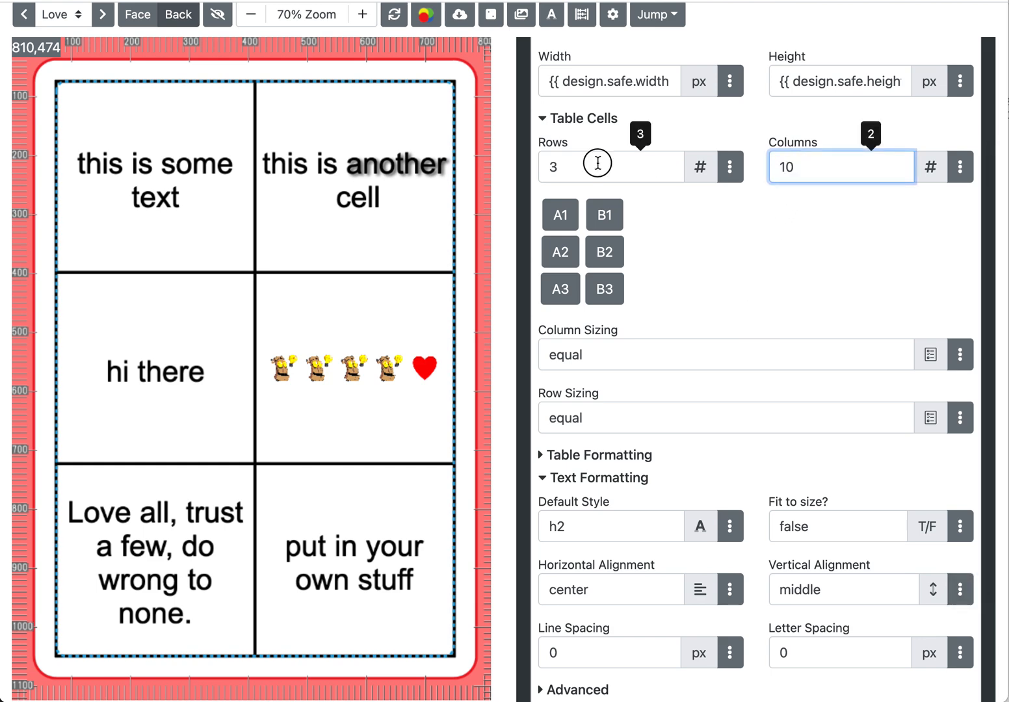
pyautogui.doubleClick(598, 162)
pyautogui.write('10')
pyautogui.click(586, 138)
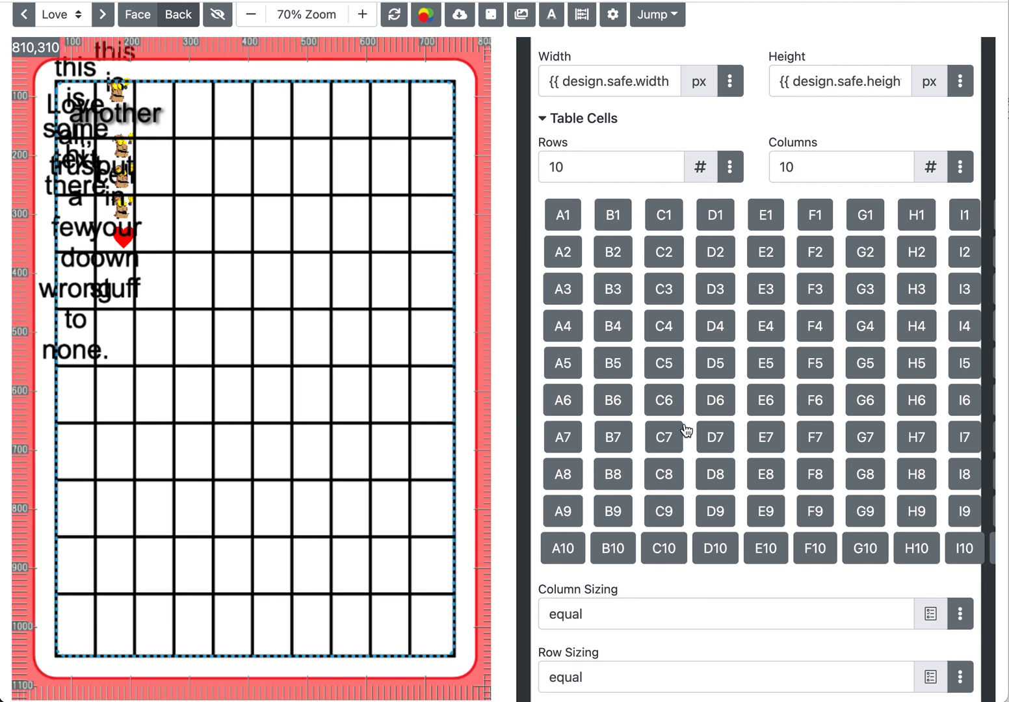
# - Set the table text's fit-to-size option to True and close its editor
pyautogui.scroll(-6, 689, 469)
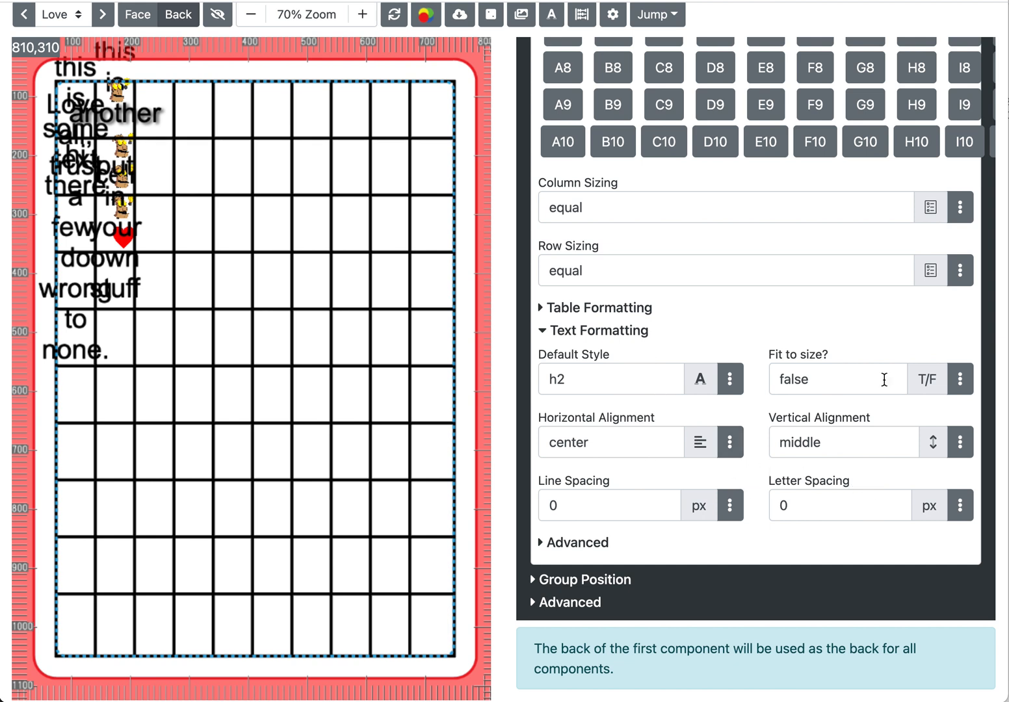
pyautogui.click(961, 383)
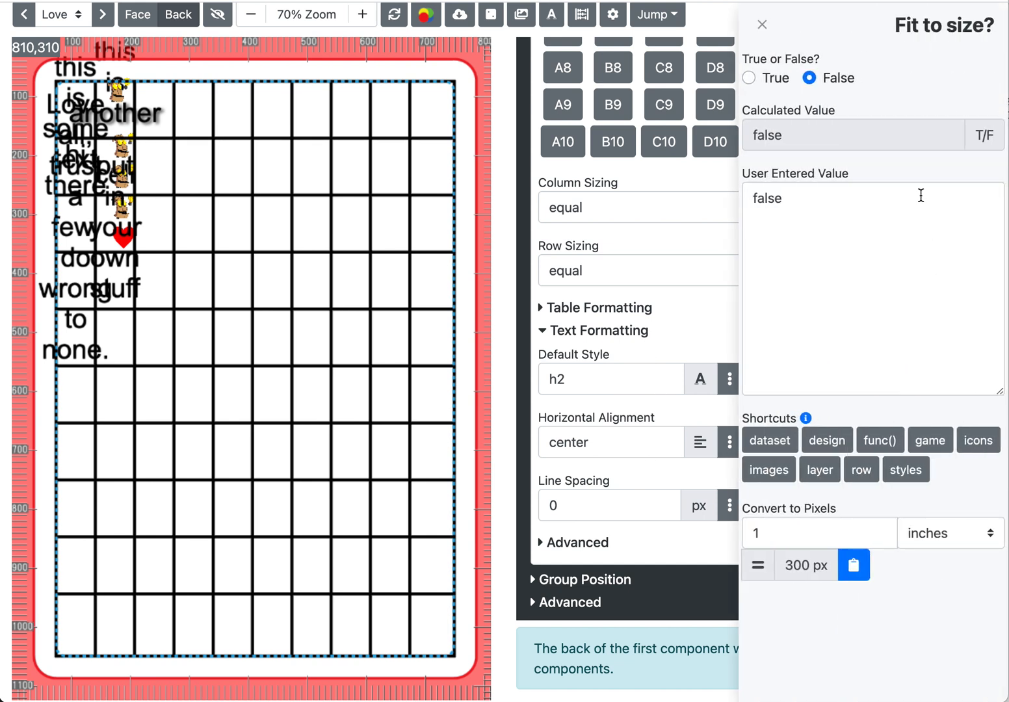
pyautogui.click(753, 77)
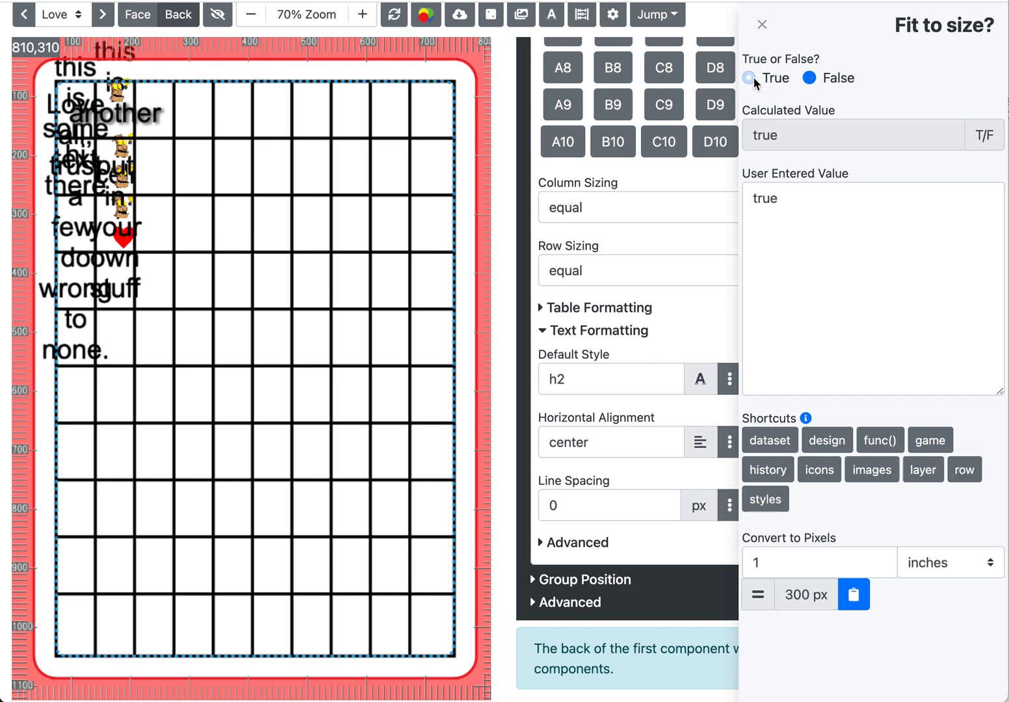
pyautogui.click(762, 24)
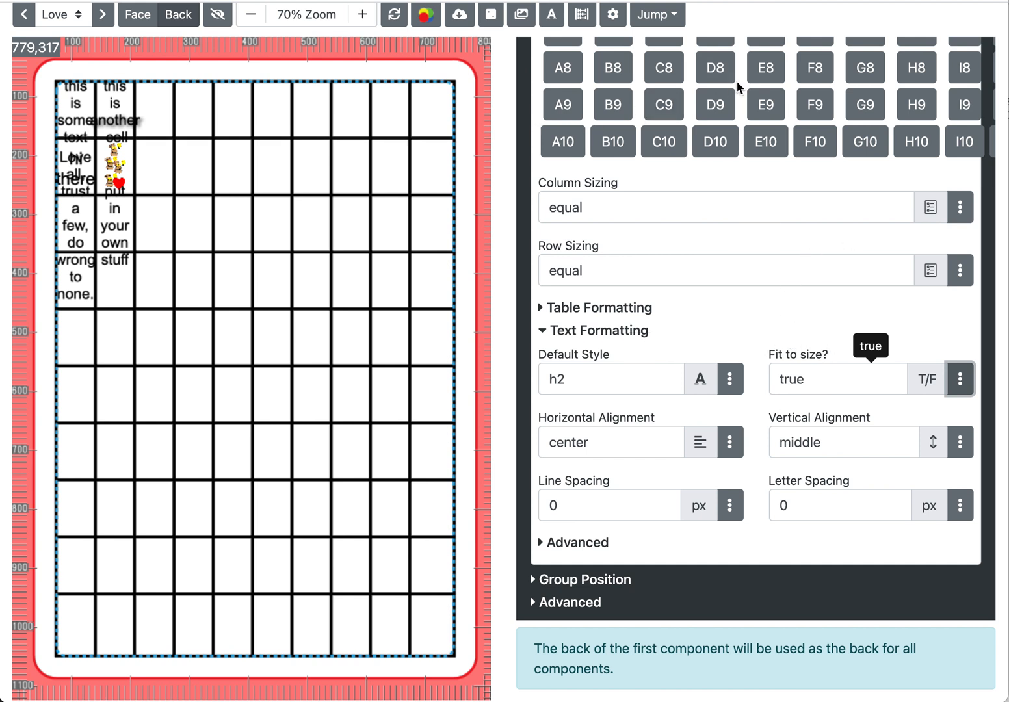
# - Set the simple table's number of columns to 2
pyautogui.scroll(3, 696, 230)
pyautogui.scroll(5, 698, 239)
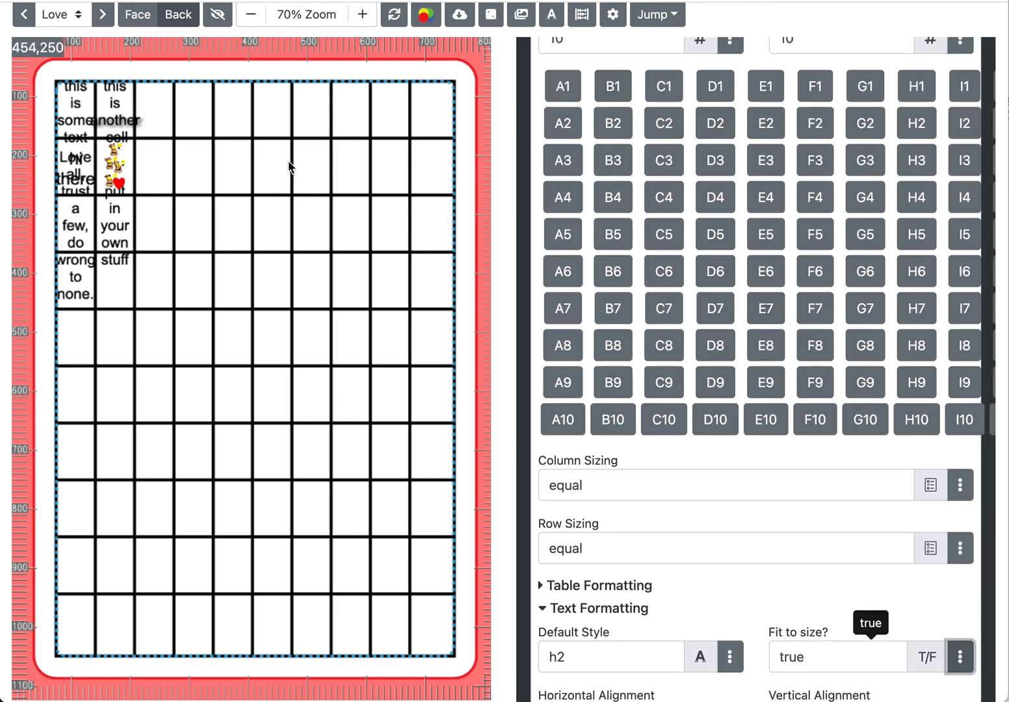
pyautogui.scroll(4, 787, 381)
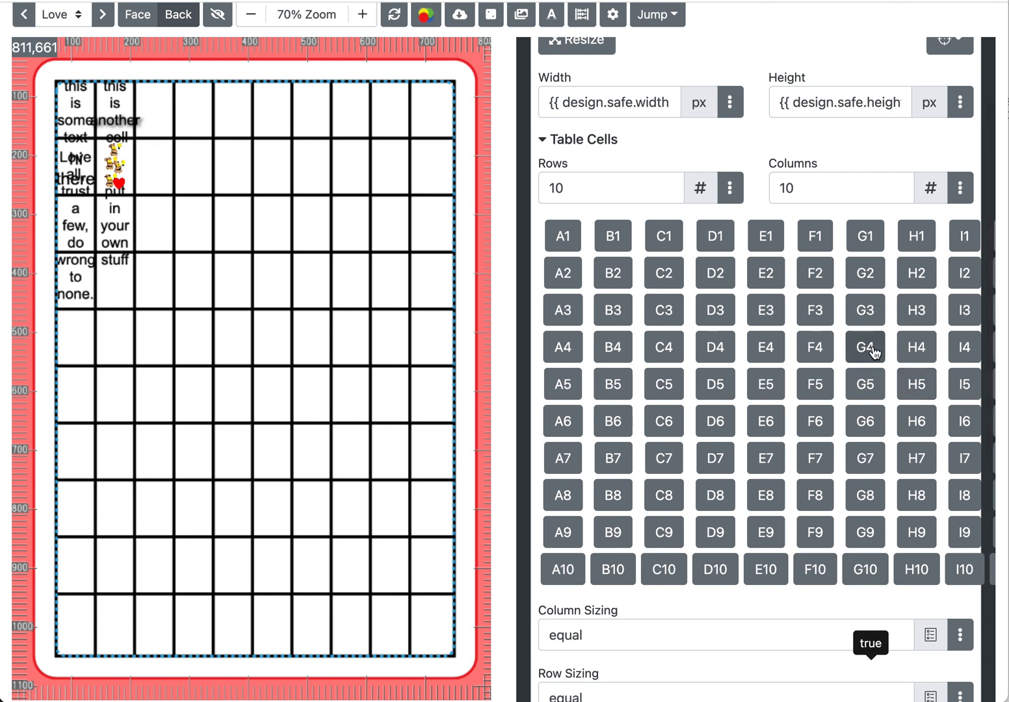
pyautogui.click(818, 180)
pyautogui.write('2')
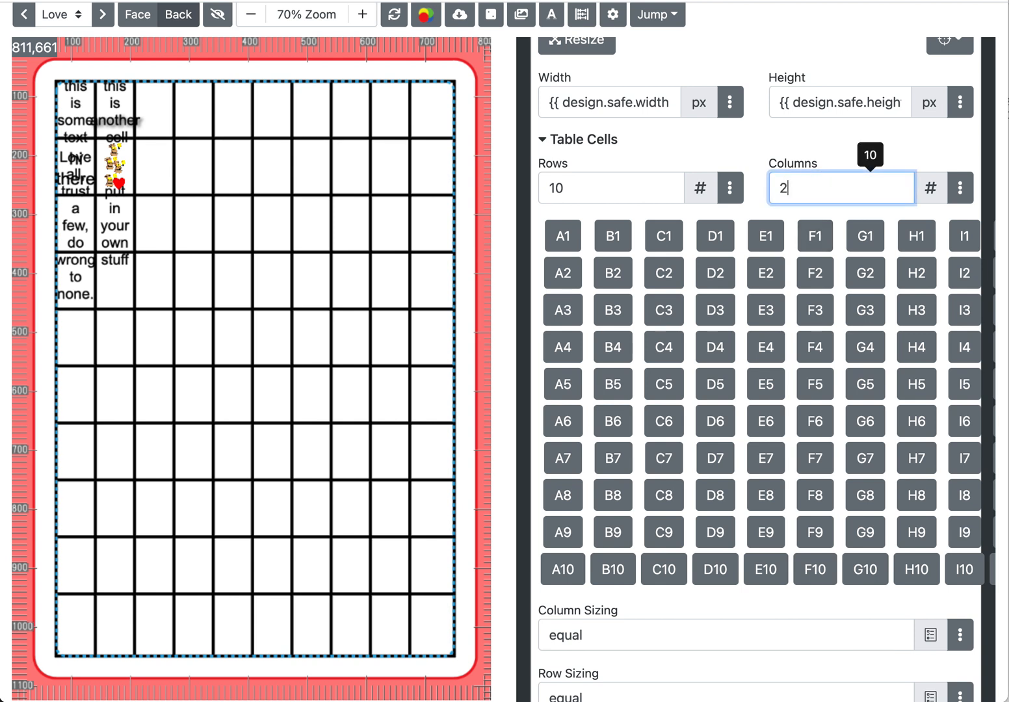
pyautogui.click(793, 162)
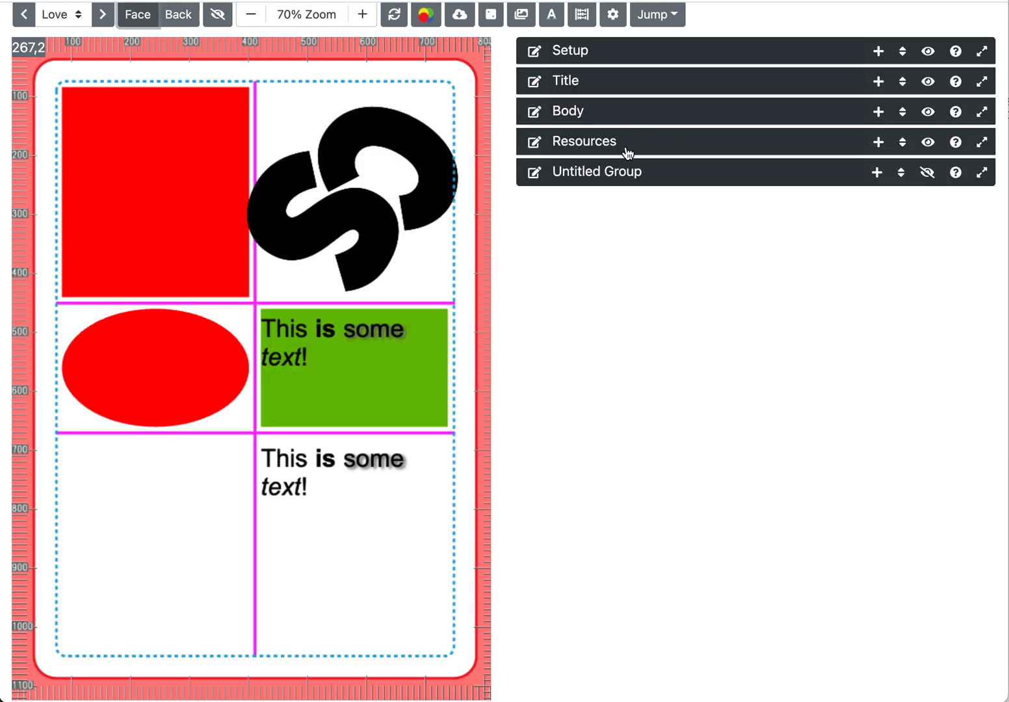
# - Open the image layer of cell B1 in the Untitled Group's advanced table and highlight the cellLeft function in its Left (X) position
pyautogui.click(647, 175)
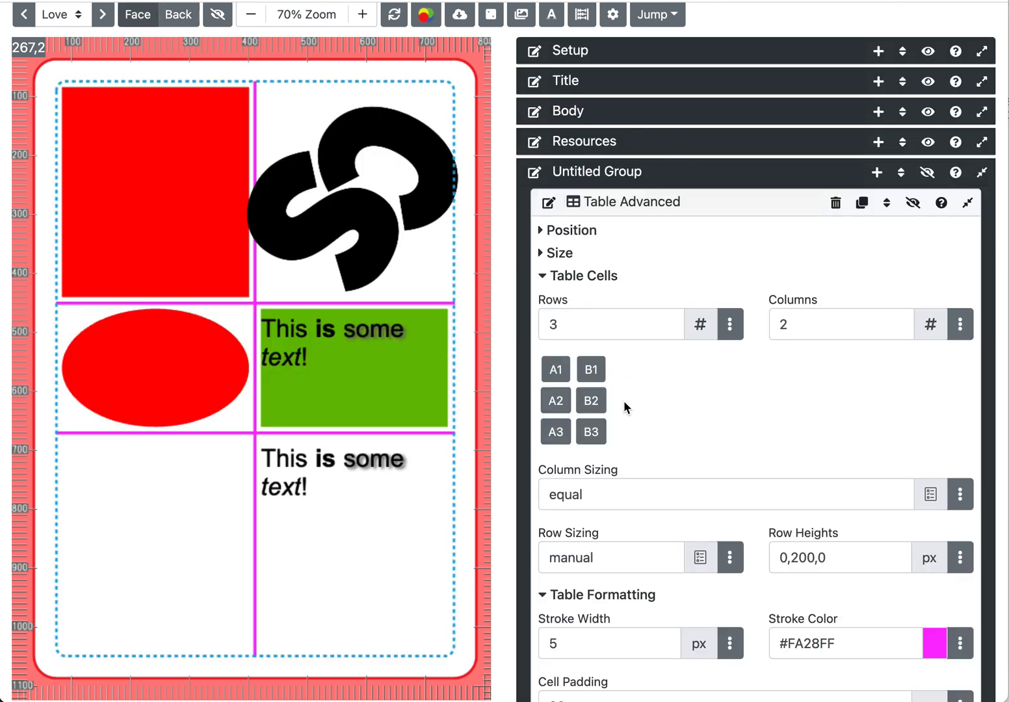
pyautogui.click(591, 370)
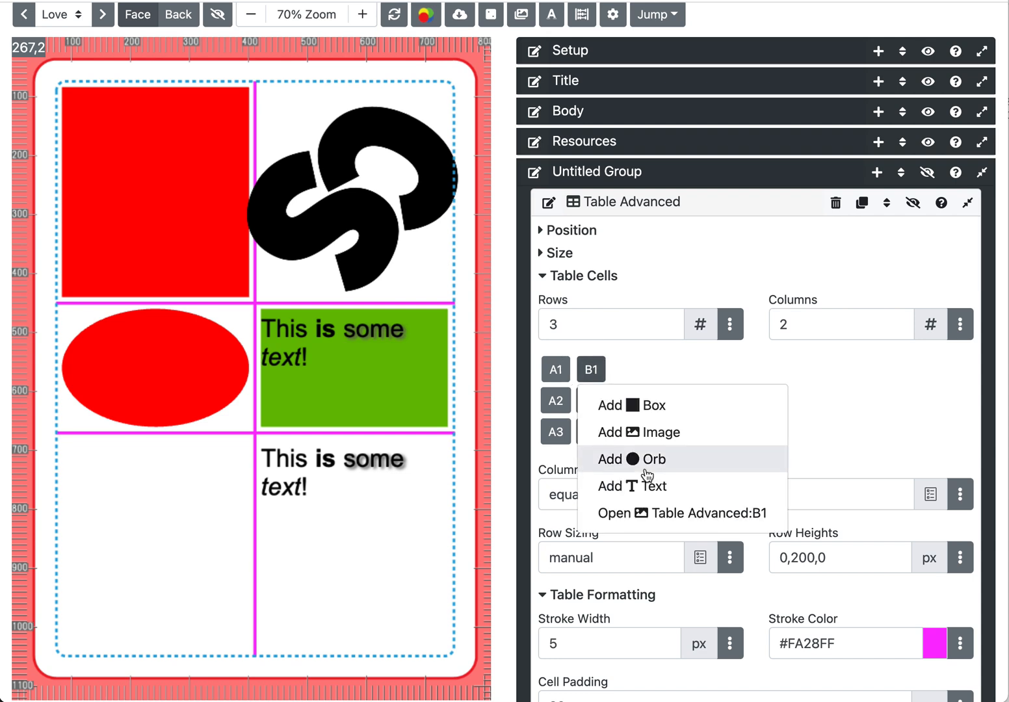
pyautogui.click(670, 514)
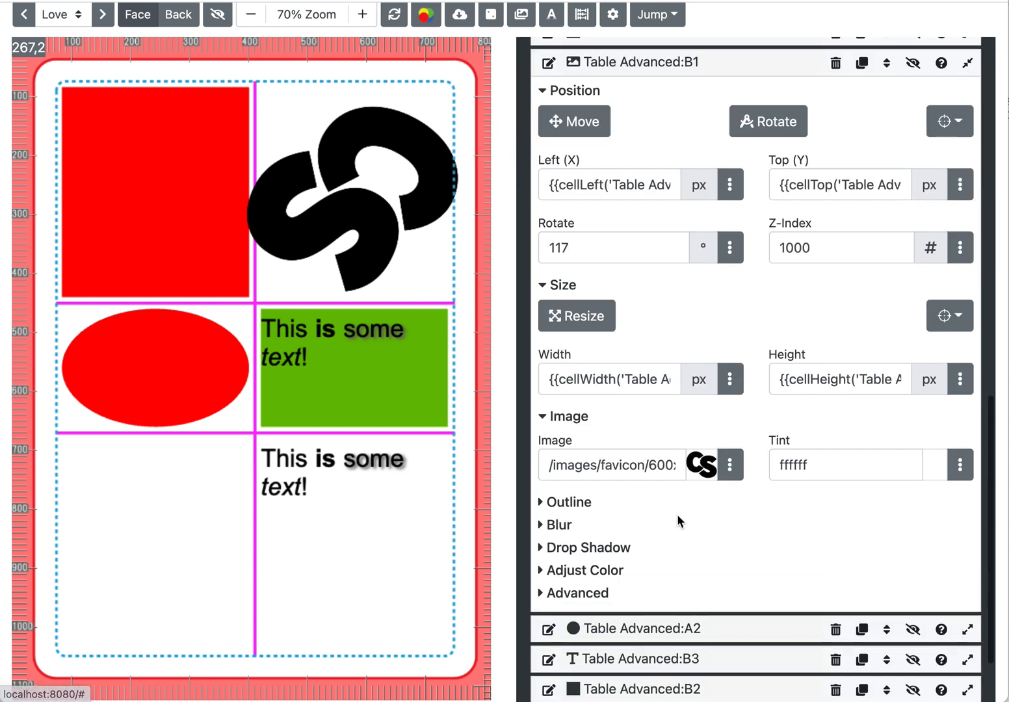
pyautogui.doubleClick(575, 189)
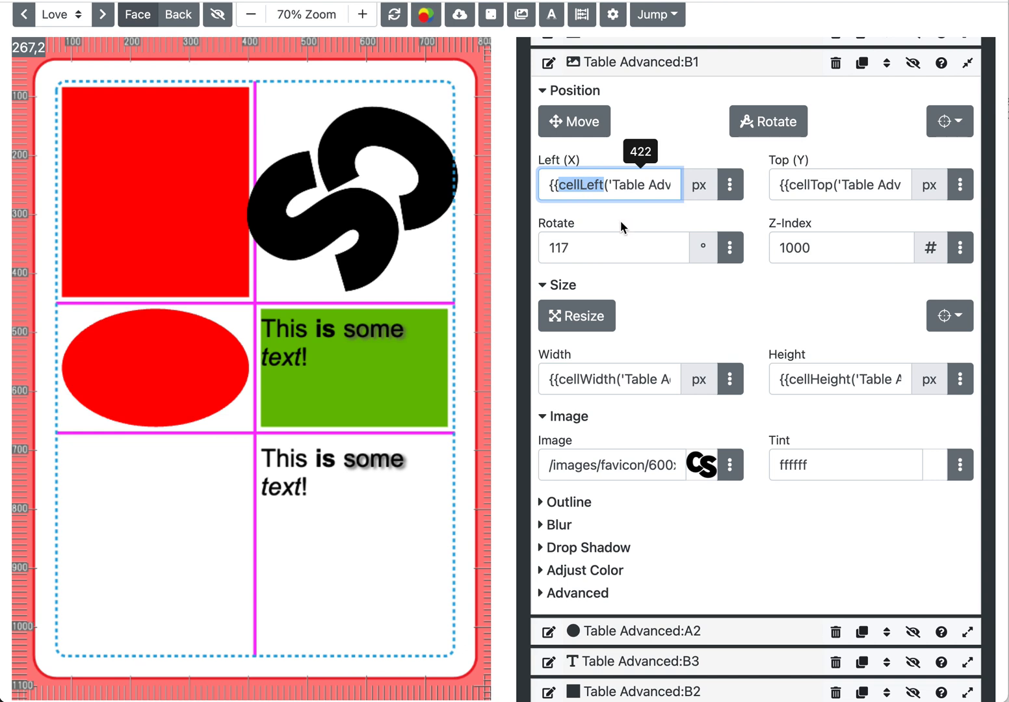